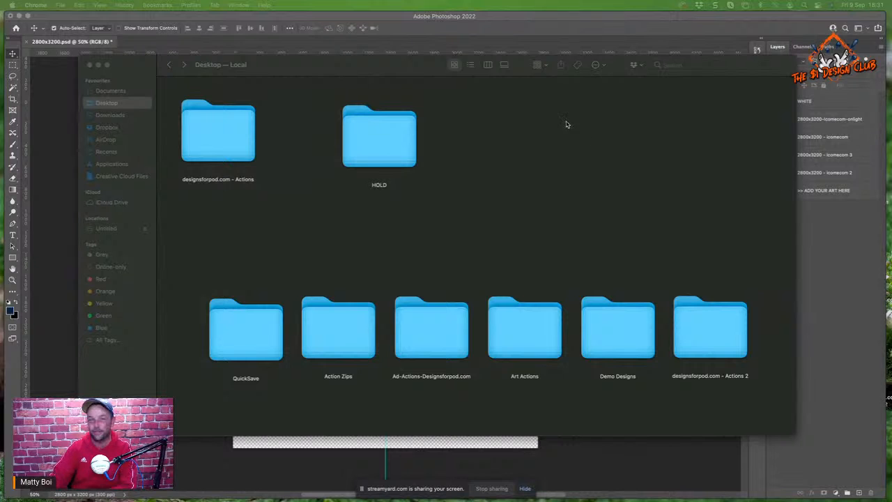
- Enlarge the Desktop folder window and reposition it clear of the Photoshop layer list
{"action": "left_click_drag", "start_coordinate": [333, 62], "coordinate": [302, 68]}
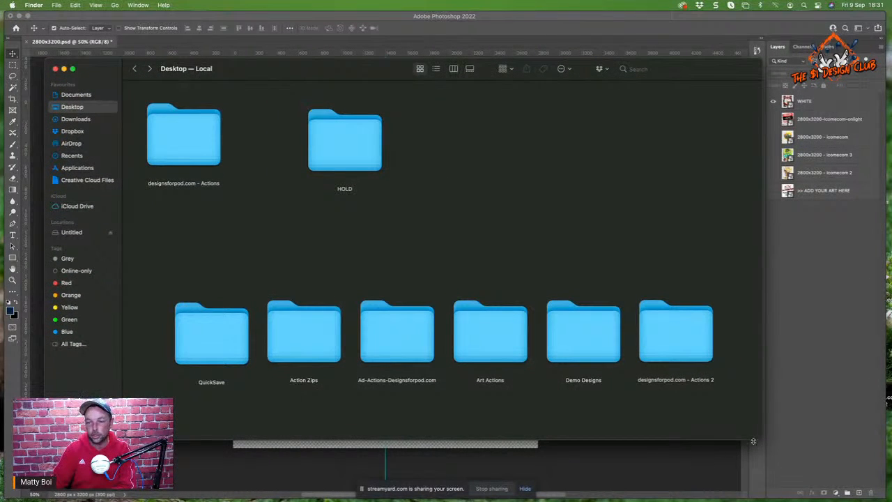
{"action": "left_click_drag", "start_coordinate": [760, 439], "coordinate": [784, 454]}
{"action": "left_click_drag", "start_coordinate": [379, 73], "coordinate": [371, 77]}
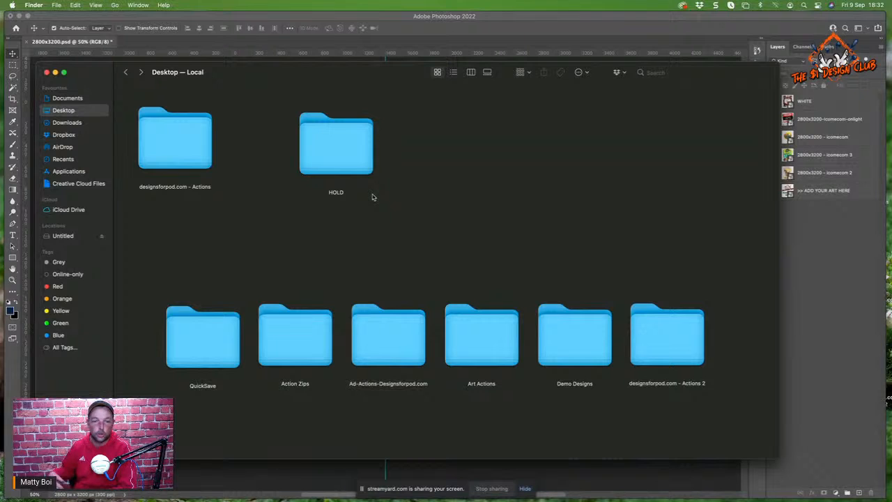
{"action": "left_click_drag", "start_coordinate": [318, 71], "coordinate": [316, 76]}
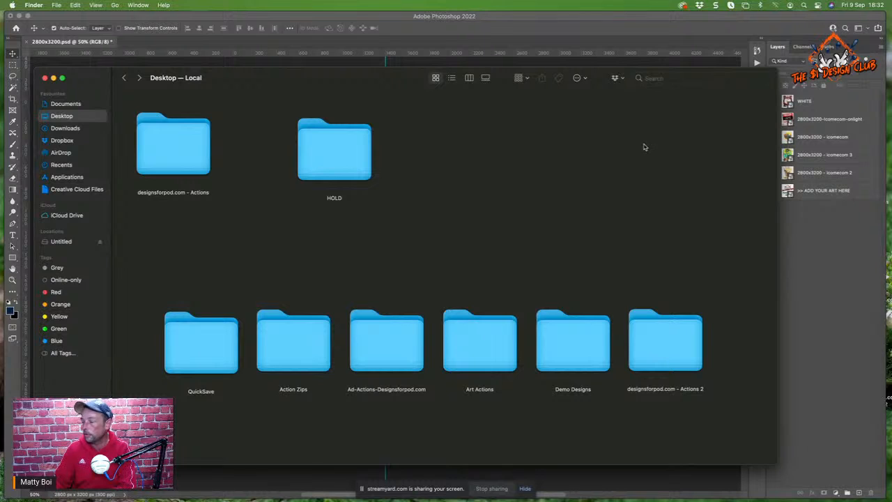
{"action": "left_click_drag", "start_coordinate": [267, 80], "coordinate": [253, 110]}
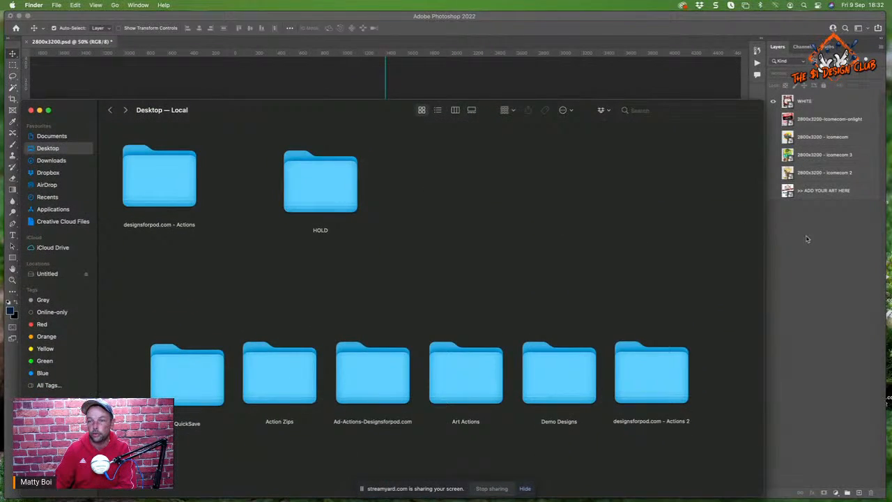
- Switch to Photoshop and hide the WHITE layer
{"action": "left_click", "coordinate": [807, 239]}
{"action": "left_click", "coordinate": [772, 101]}
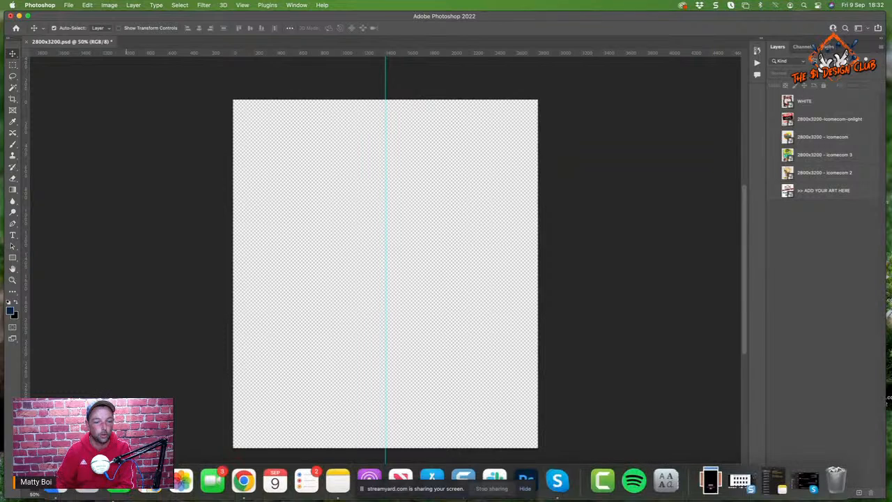
- In Finder, look up 2800x3200.psd in the Art - PSDs folder inside designsforpod.com - Actions, and return to Photoshop
{"action": "left_click", "coordinate": [56, 486]}
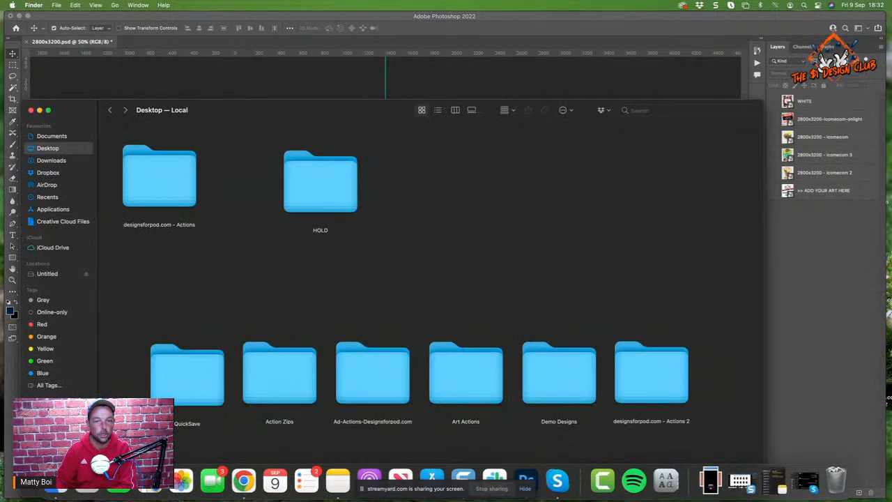
{"action": "double_click", "coordinate": [152, 179]}
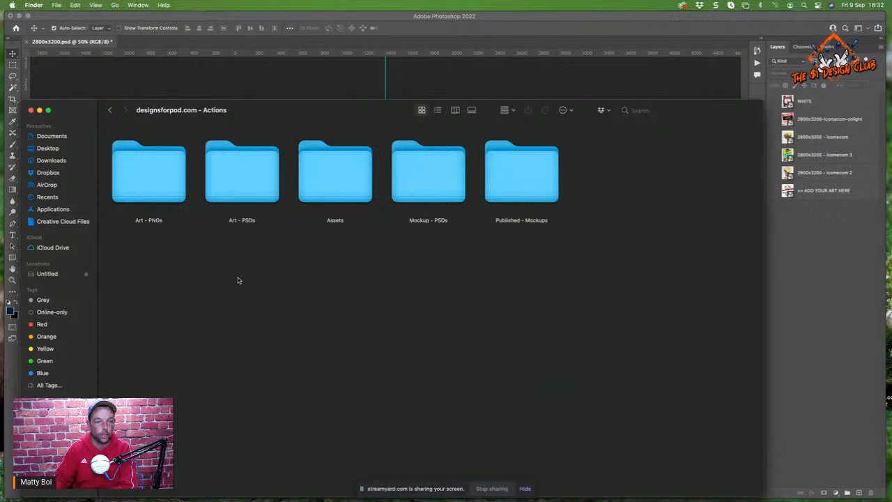
{"action": "double_click", "coordinate": [245, 160]}
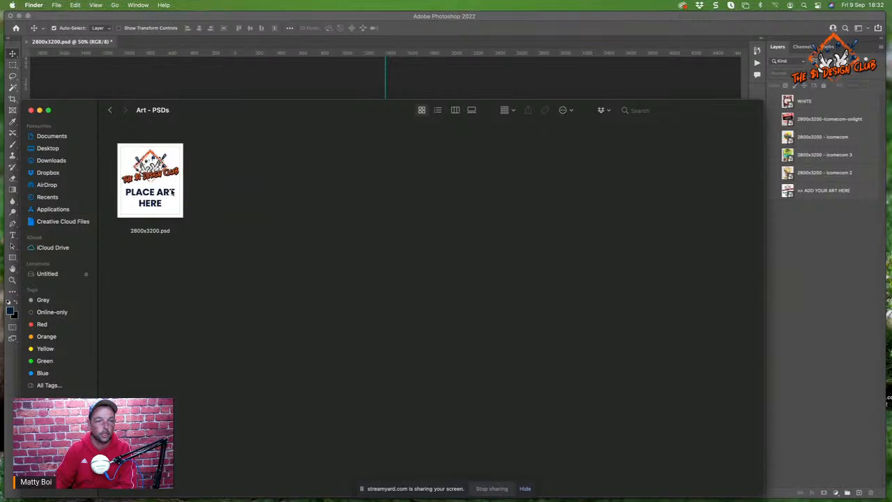
{"action": "left_click", "coordinate": [171, 187]}
{"action": "left_click", "coordinate": [531, 274]}
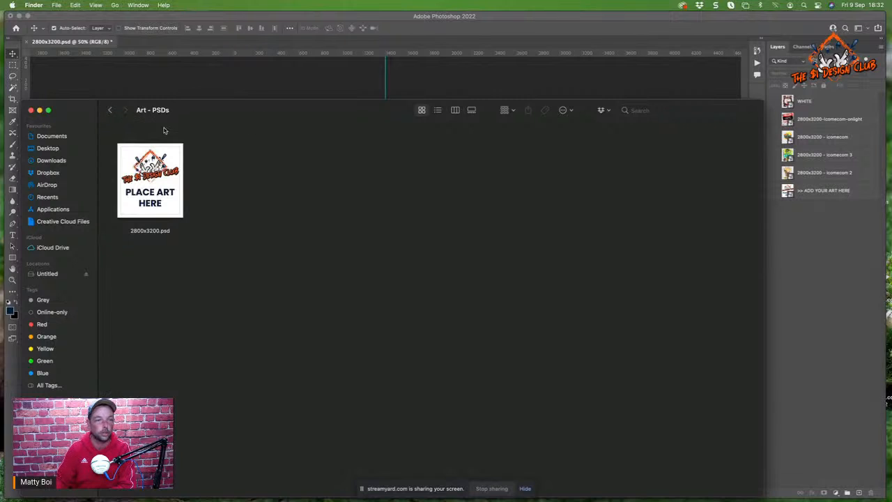
{"action": "left_click", "coordinate": [835, 246]}
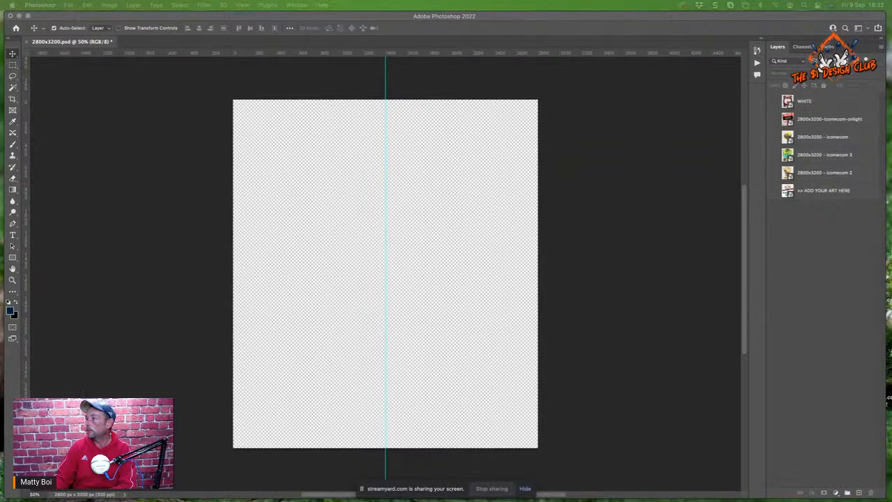
- Bring the Pinterest, Google Images and AZ Quotes browser pages over Photoshop and read through the funny American football quotes
{"action": "left_click_drag", "start_coordinate": [891, 241], "coordinate": [623, 30]}
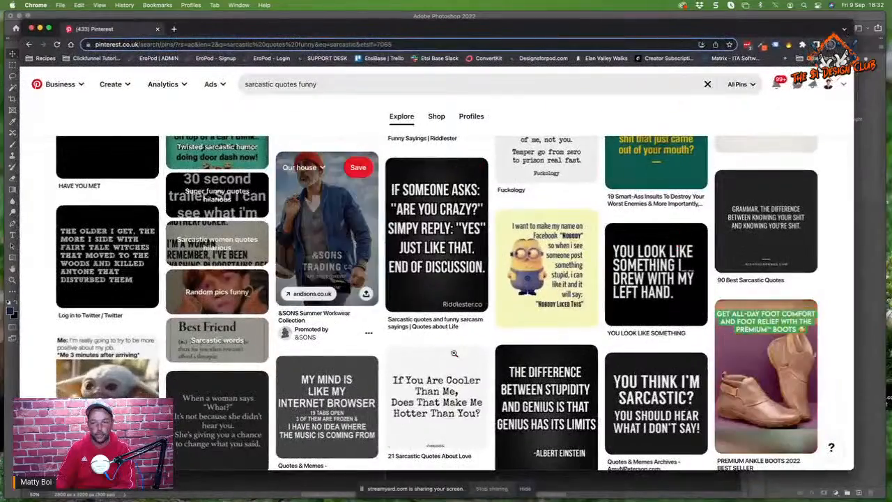
{"action": "scroll", "coordinate": [558, 303], "scroll_direction": "down", "scroll_amount": 3}
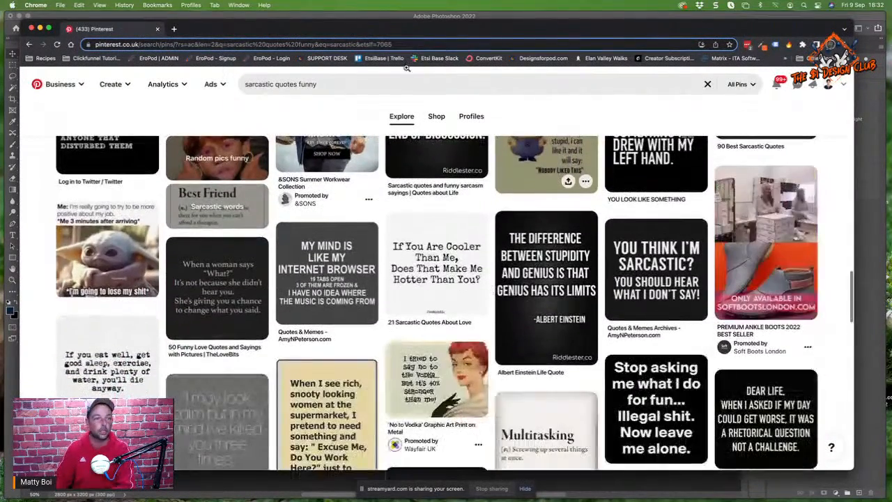
{"action": "left_click", "coordinate": [403, 16]}
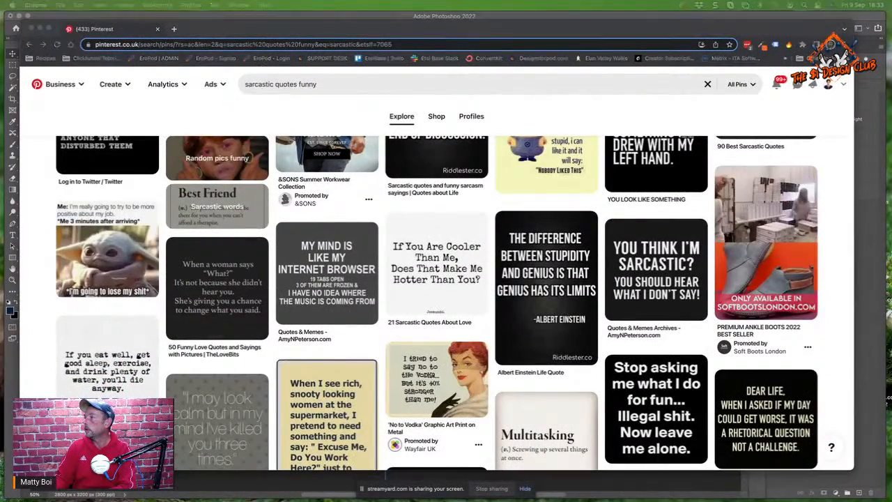
{"action": "left_click_drag", "start_coordinate": [891, 150], "coordinate": [433, 31]}
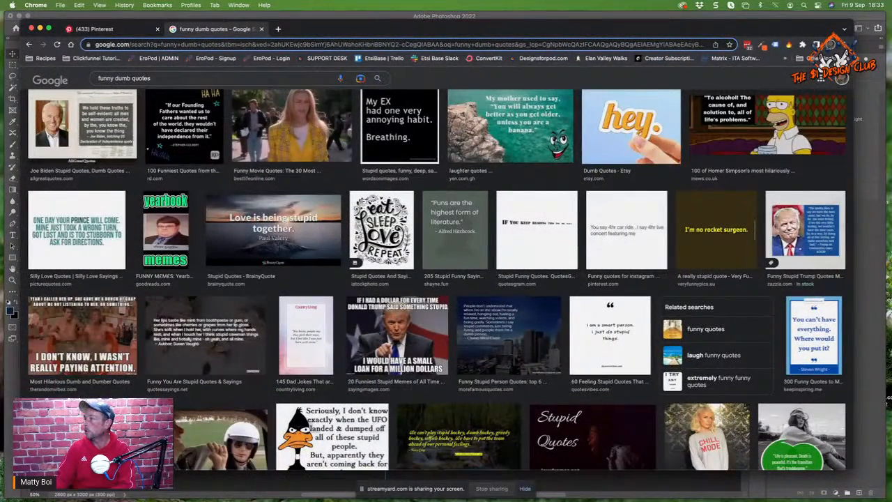
{"action": "left_click_drag", "start_coordinate": [891, 209], "coordinate": [458, 31]}
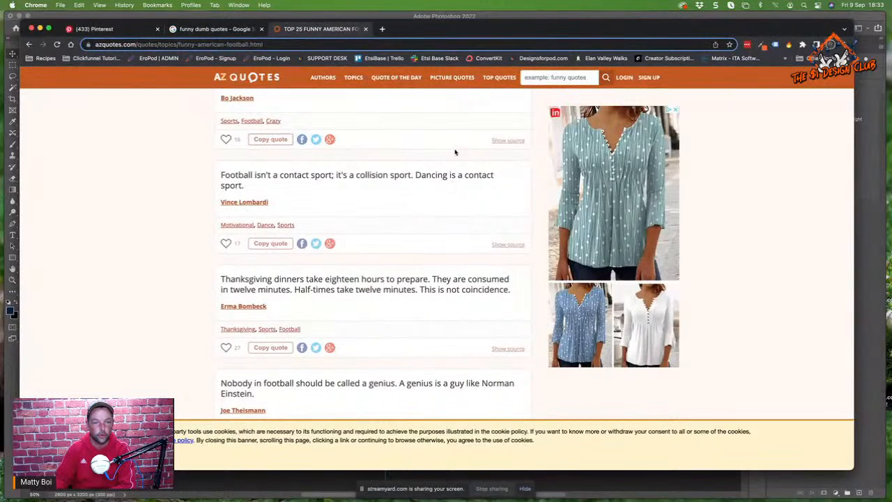
{"action": "scroll", "coordinate": [402, 225], "scroll_direction": "down", "scroll_amount": 5}
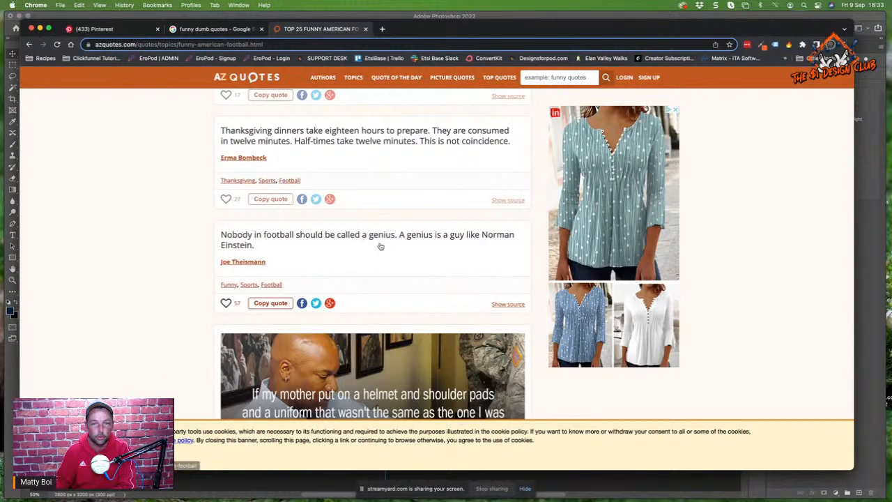
{"action": "scroll", "coordinate": [378, 244], "scroll_direction": "down", "scroll_amount": 3}
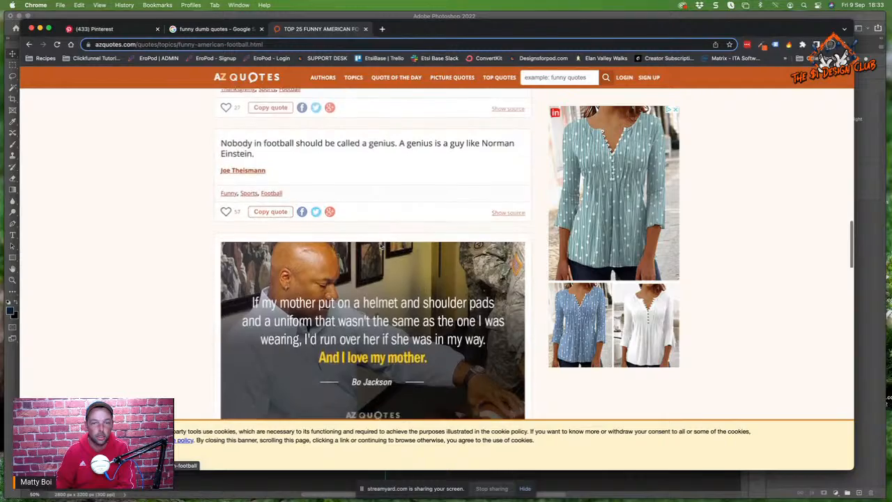
{"action": "scroll", "coordinate": [380, 246], "scroll_direction": "down", "scroll_amount": 8}
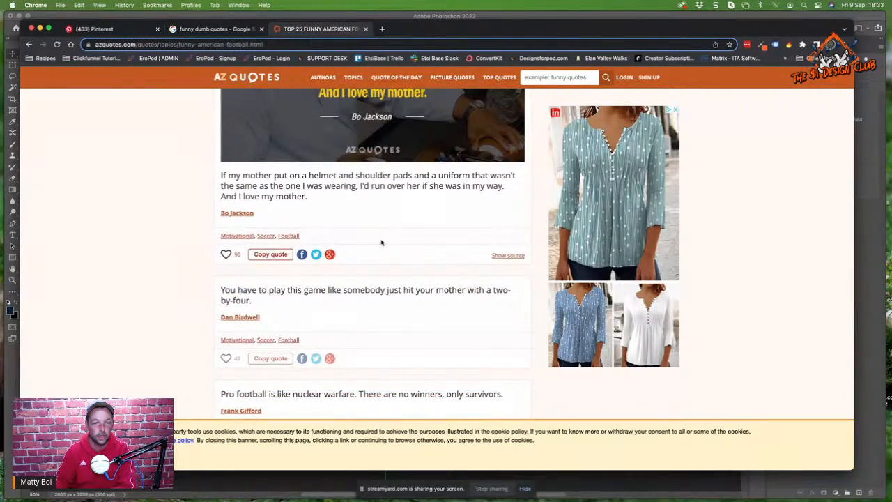
- Browse the Google Images results for funny dumb quotes and the Pinterest pins for sarcastic quotes, and return to the Photoshop canvas
{"action": "left_click", "coordinate": [202, 28]}
{"action": "scroll", "coordinate": [344, 346], "scroll_direction": "up", "scroll_amount": 10}
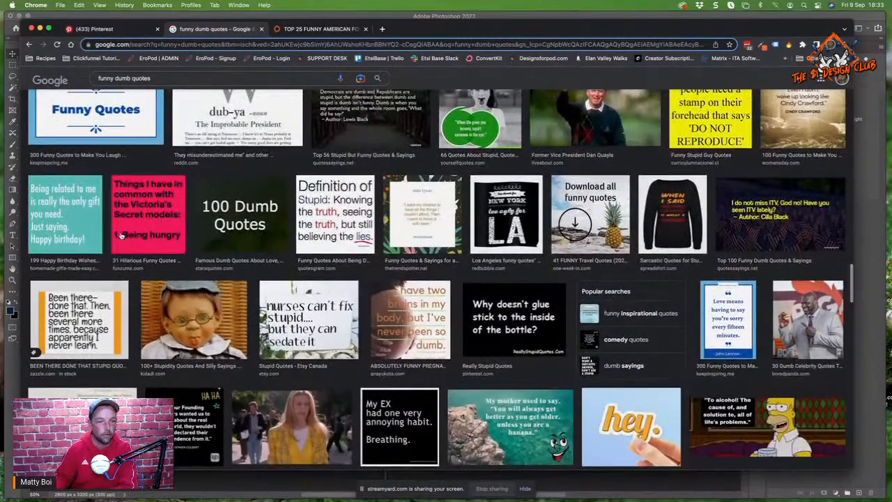
{"action": "scroll", "coordinate": [439, 227], "scroll_direction": "down", "scroll_amount": 1}
{"action": "scroll", "coordinate": [558, 254], "scroll_direction": "up", "scroll_amount": 4}
{"action": "scroll", "coordinate": [551, 256], "scroll_direction": "up", "scroll_amount": 3}
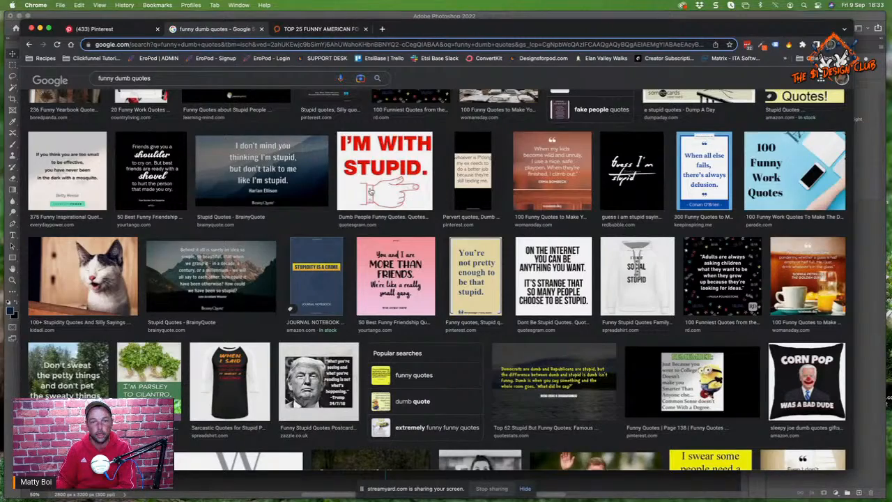
{"action": "scroll", "coordinate": [400, 179], "scroll_direction": "up", "scroll_amount": 5}
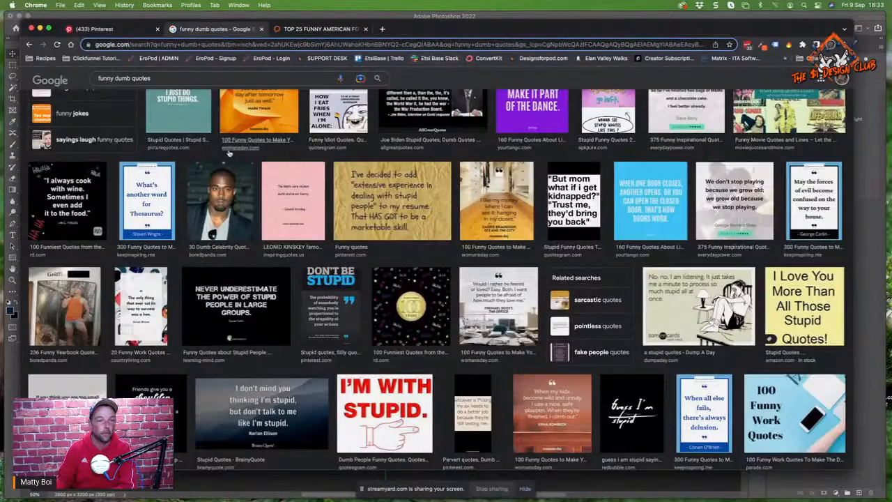
{"action": "scroll", "coordinate": [401, 183], "scroll_direction": "up", "scroll_amount": 2}
{"action": "left_click", "coordinate": [128, 31]}
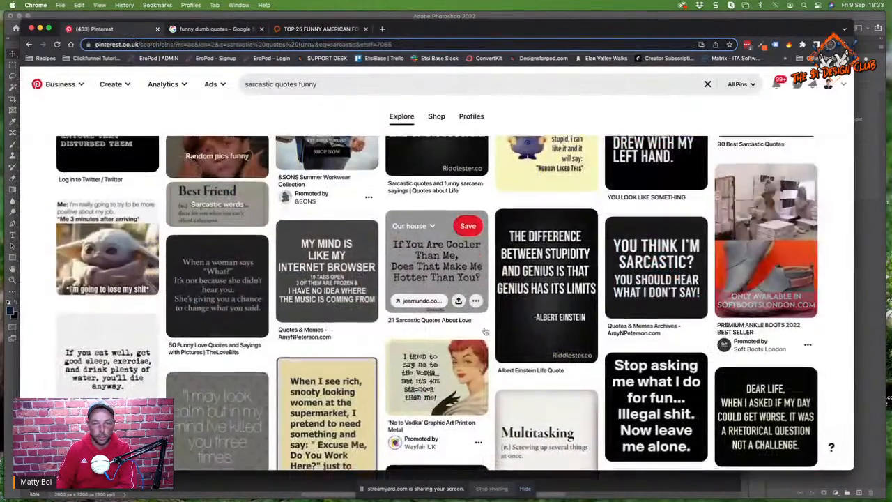
{"action": "scroll", "coordinate": [474, 279], "scroll_direction": "down", "scroll_amount": 2}
{"action": "scroll", "coordinate": [485, 322], "scroll_direction": "down", "scroll_amount": 5}
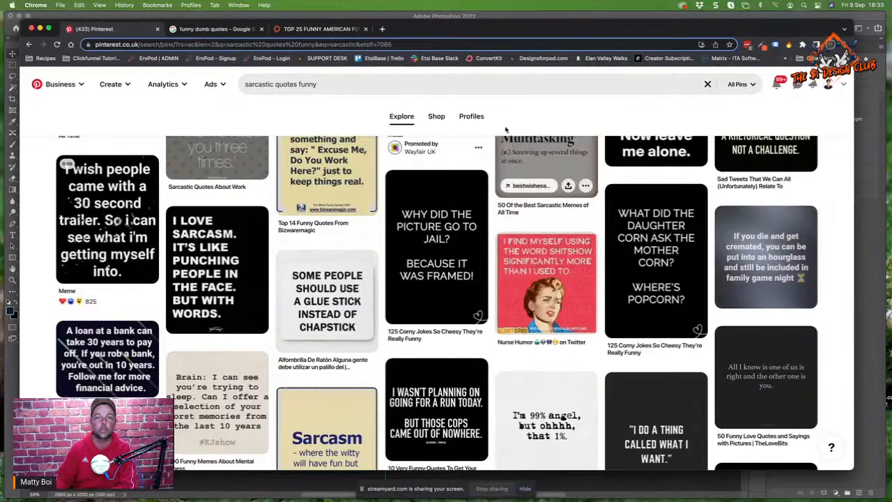
{"action": "double_click", "coordinate": [444, 32]}
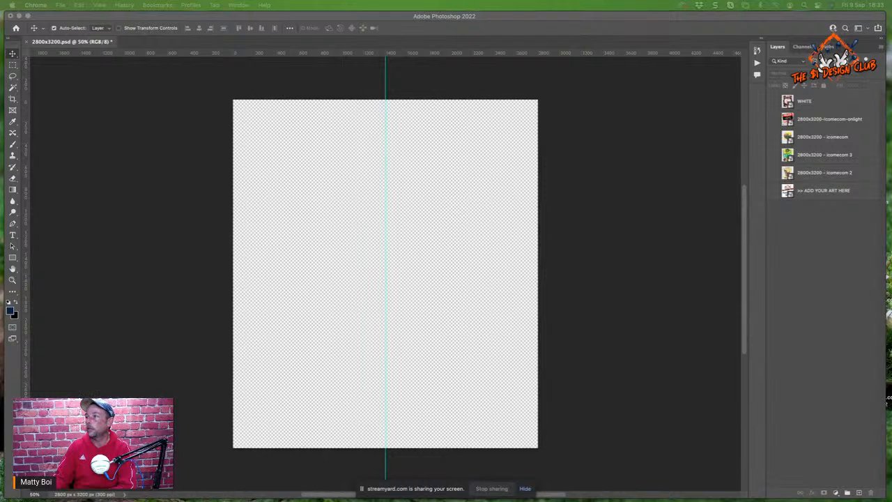
- Activate the Type tool and set its font to Poppins Bold
{"action": "left_click", "coordinate": [12, 236]}
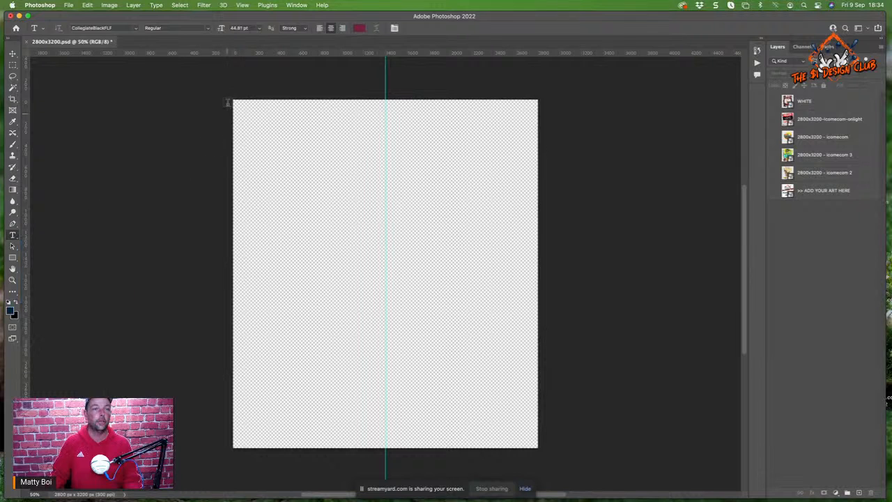
{"action": "left_click", "coordinate": [136, 28]}
{"action": "left_click", "coordinate": [136, 28]}
{"action": "left_click", "coordinate": [136, 28]}
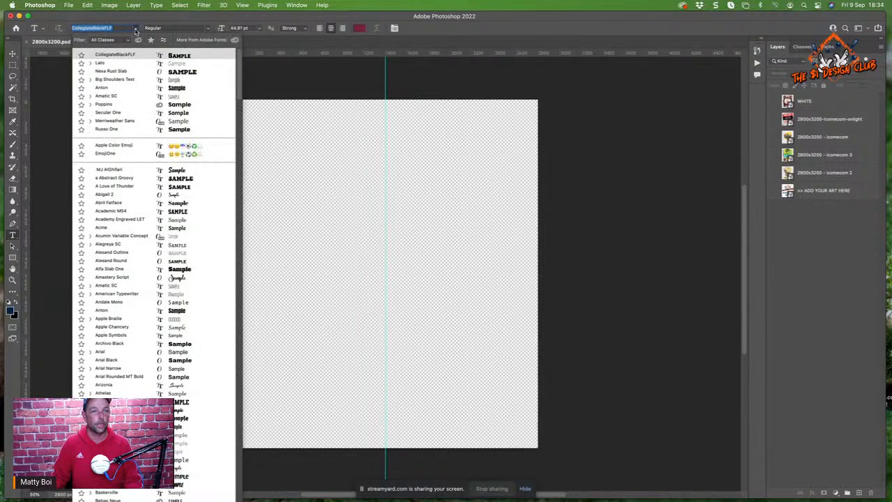
{"action": "left_click", "coordinate": [159, 87]}
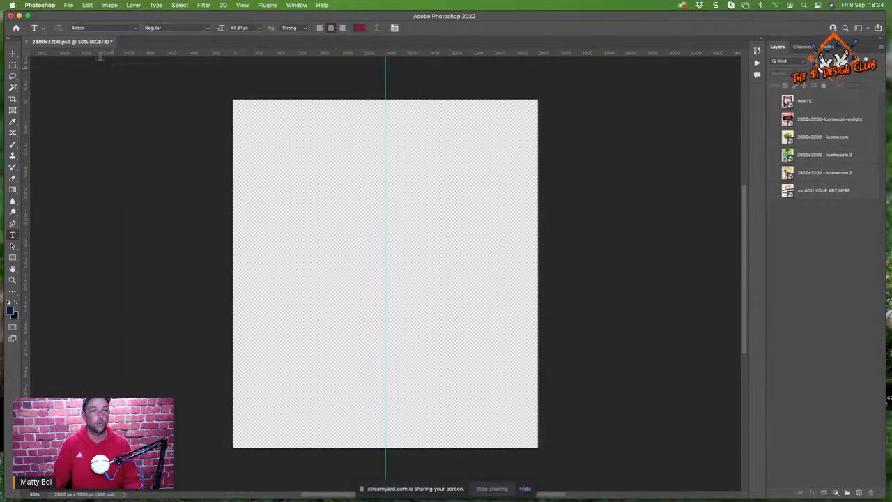
{"action": "left_click", "coordinate": [137, 28]}
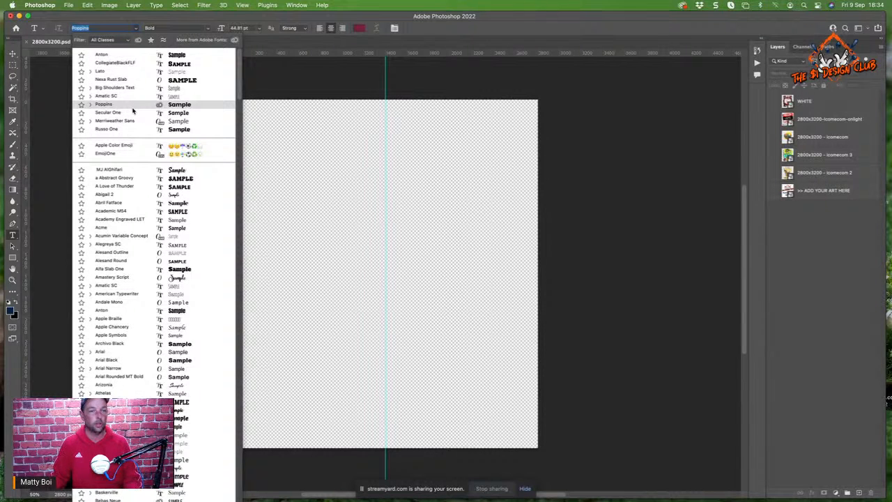
{"action": "left_click", "coordinate": [164, 106]}
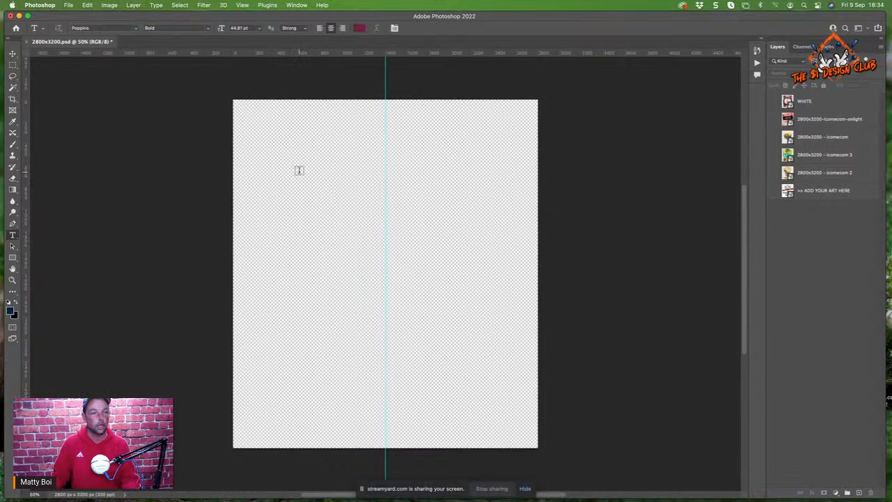
- Add the text "100%" to the upper part of the canvas and set its size to 107 pt
{"action": "left_click", "coordinate": [342, 179]}
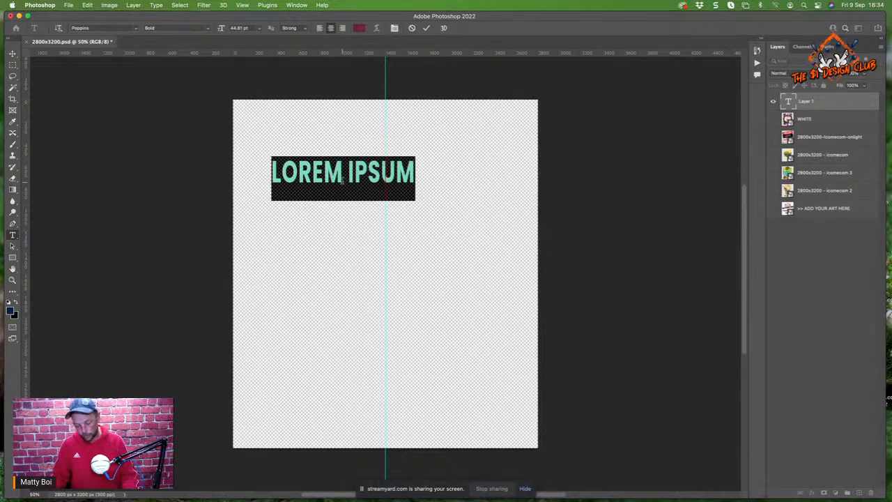
{"action": "type", "text": "10"}
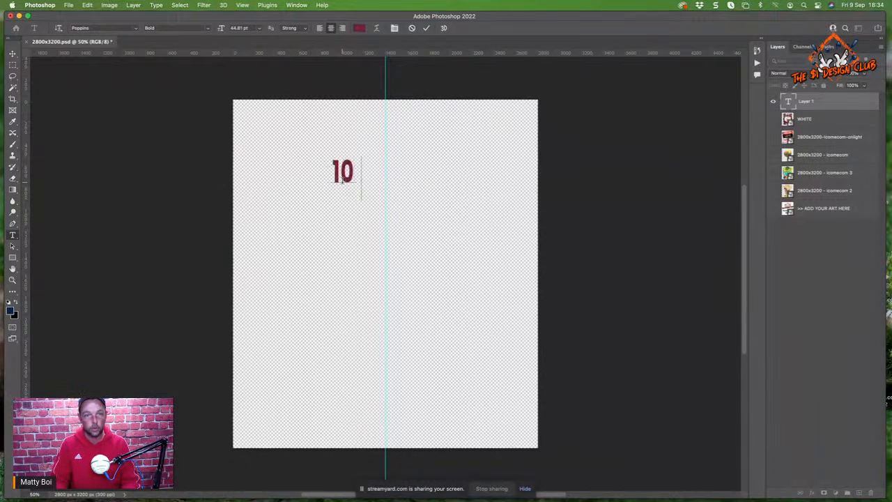
{"action": "type", "text": "0%"}
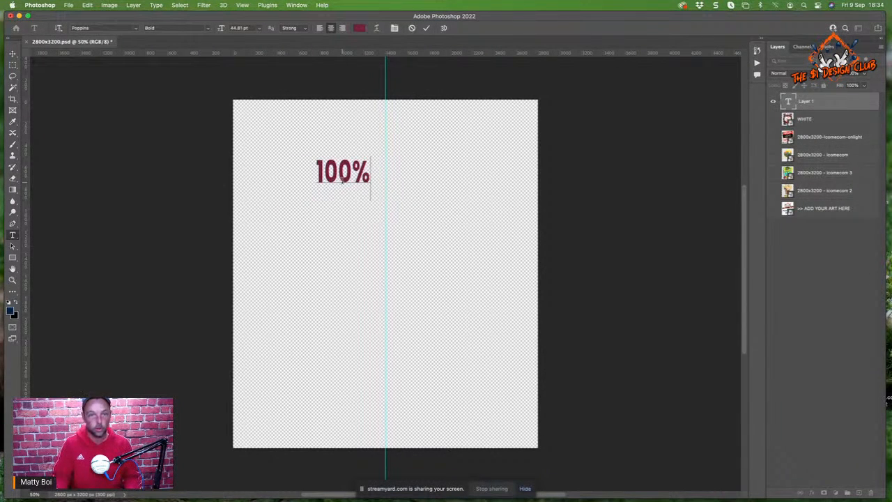
{"action": "key", "text": "super+a"}
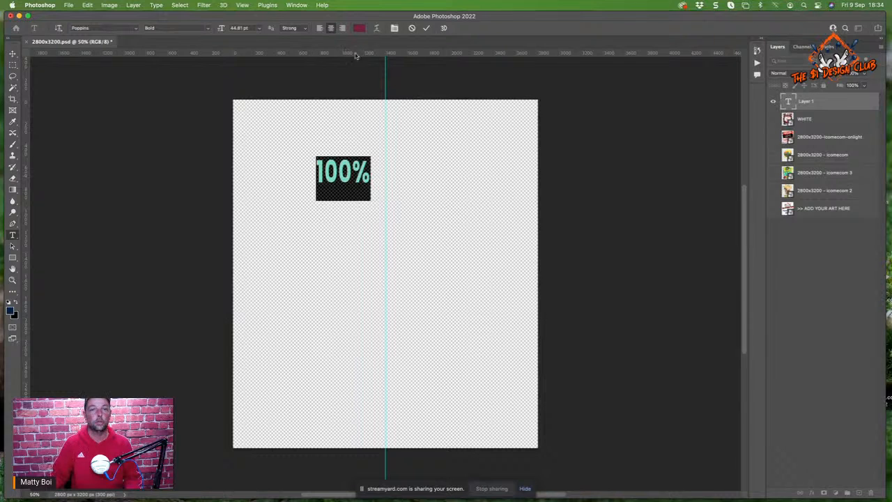
{"action": "left_click_drag", "start_coordinate": [218, 29], "coordinate": [243, 136]}
- Move the 100% text down onto the vertical centre guide and reactivate the Type tool
{"action": "left_click", "coordinate": [12, 54]}
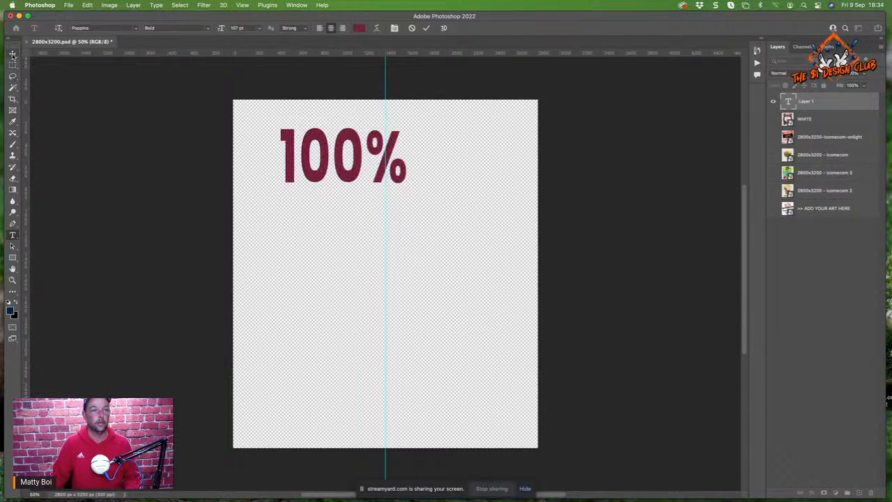
{"action": "left_click_drag", "start_coordinate": [347, 175], "coordinate": [390, 200]}
{"action": "left_click", "coordinate": [12, 235]}
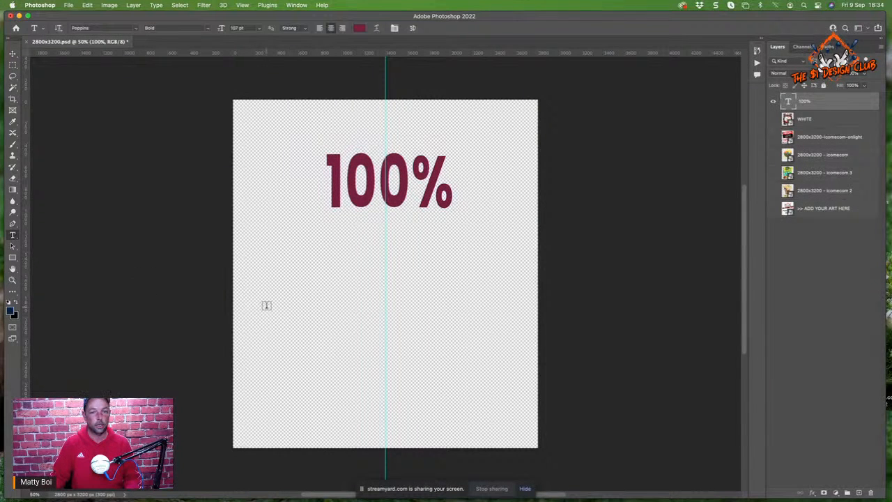
- Add the text "DUMB" to the canvas and centre it on the vertical guide directly below the 100% text
{"action": "left_click", "coordinate": [296, 300]}
{"action": "type", "text": "DUMB"}
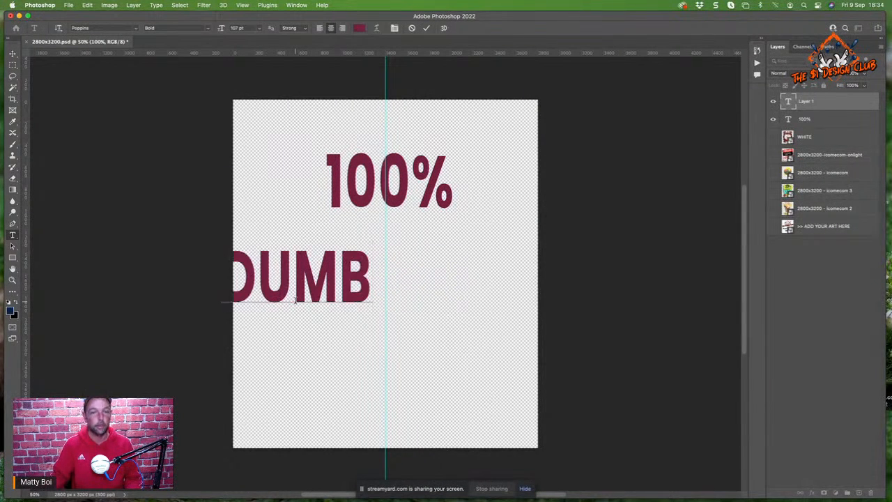
{"action": "double_click", "coordinate": [307, 289]}
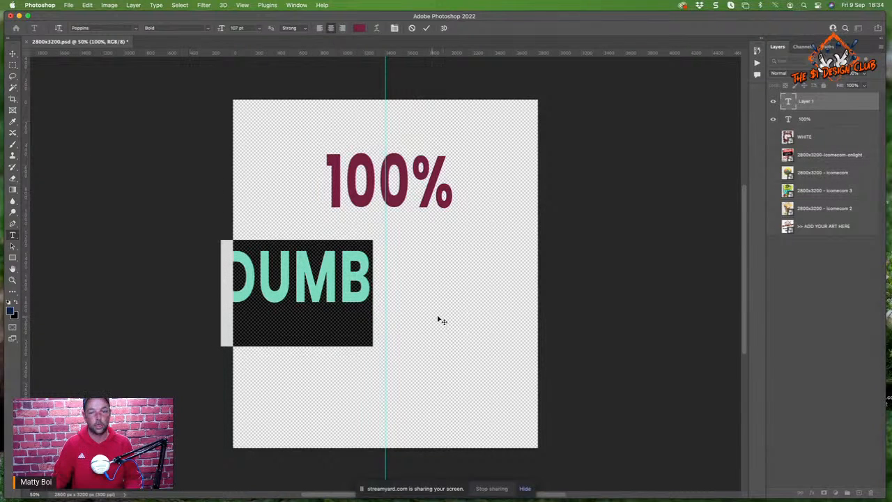
{"action": "left_click", "coordinate": [840, 323]}
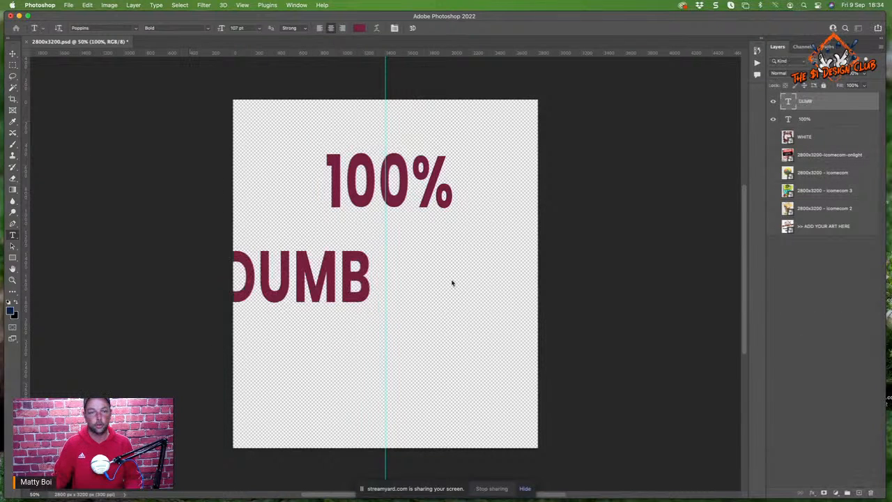
{"action": "left_click", "coordinate": [12, 54]}
{"action": "left_click_drag", "start_coordinate": [315, 284], "coordinate": [403, 256]}
- Set the 100% text's size to 86 pt and its colour to bright red, #fe0000
{"action": "left_click", "coordinate": [394, 200]}
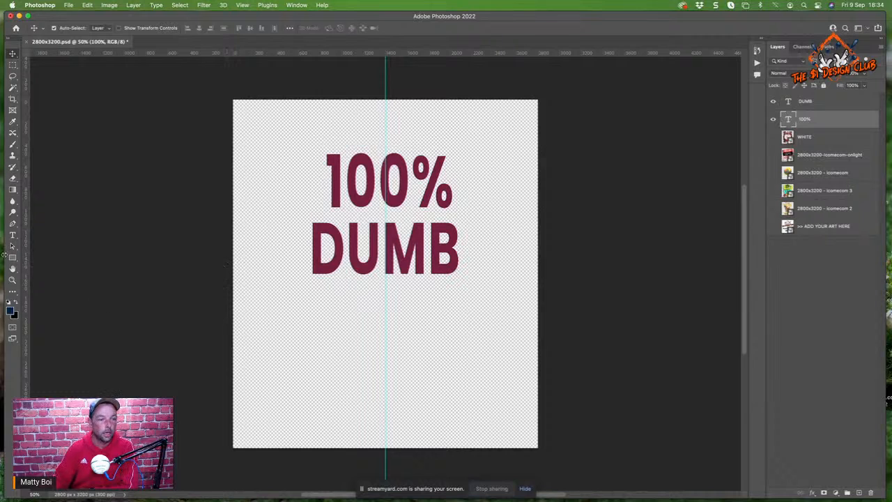
{"action": "left_click", "coordinate": [12, 237]}
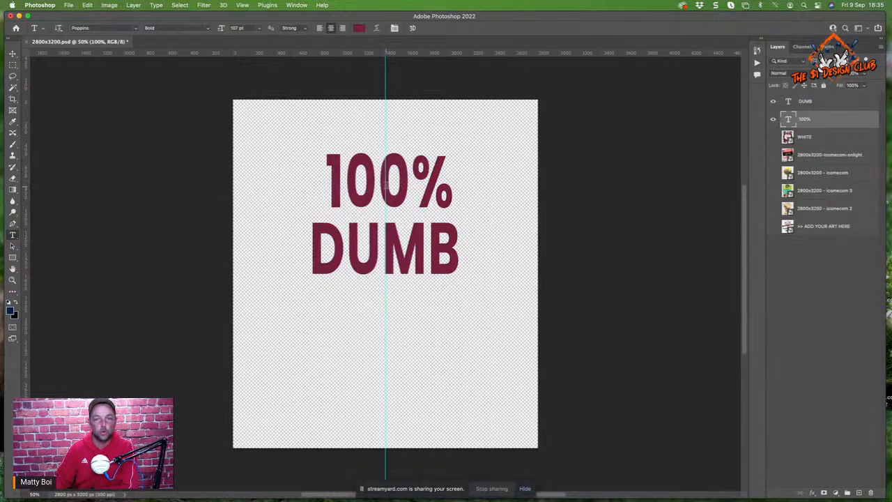
{"action": "double_click", "coordinate": [380, 182]}
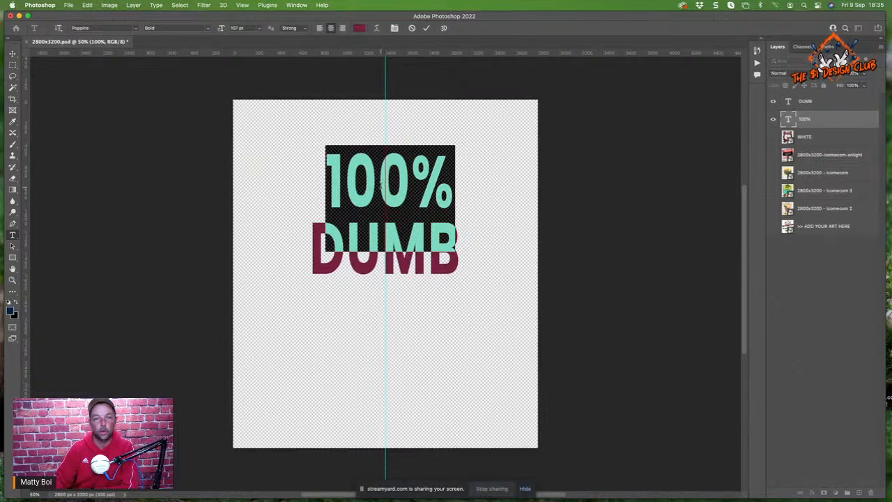
{"action": "left_click_drag", "start_coordinate": [221, 31], "coordinate": [211, 32]}
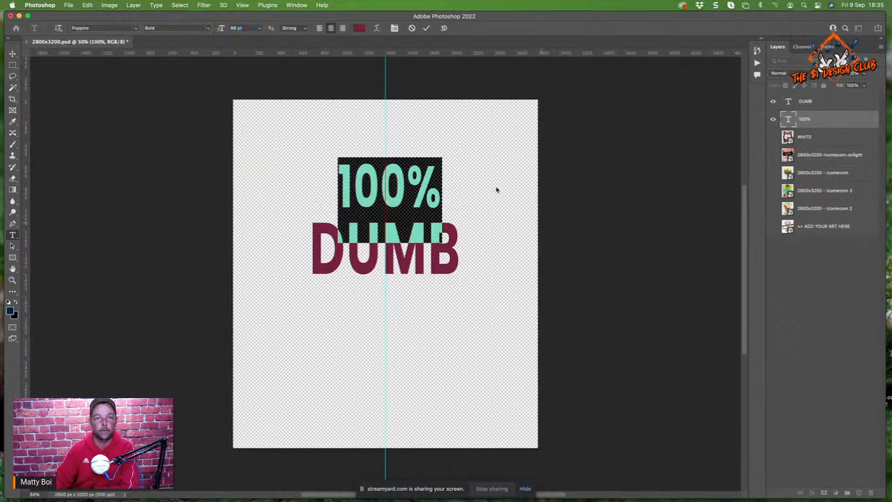
{"action": "left_click", "coordinate": [359, 28]}
{"action": "left_click_drag", "start_coordinate": [604, 292], "coordinate": [605, 194]}
{"action": "left_click", "coordinate": [603, 202]}
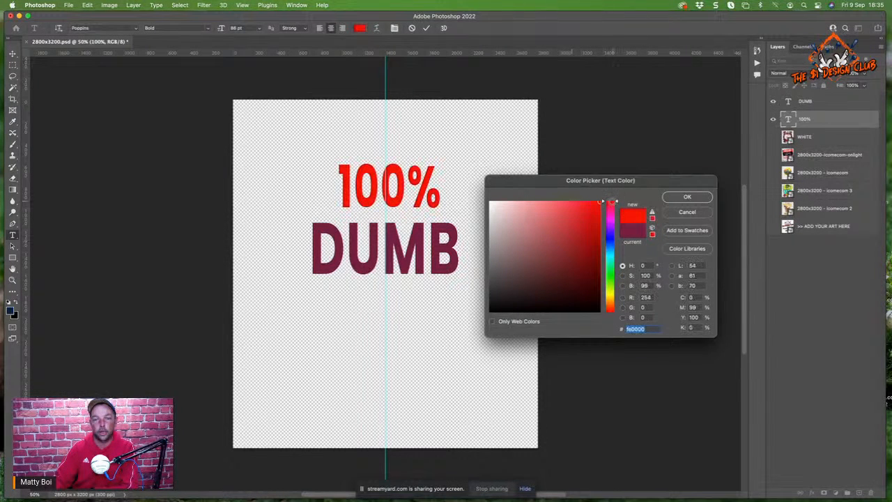
{"action": "left_click", "coordinate": [688, 197]}
- View the Layer Style options of the 100% text layer and close them without adding an effect
{"action": "left_click", "coordinate": [834, 125]}
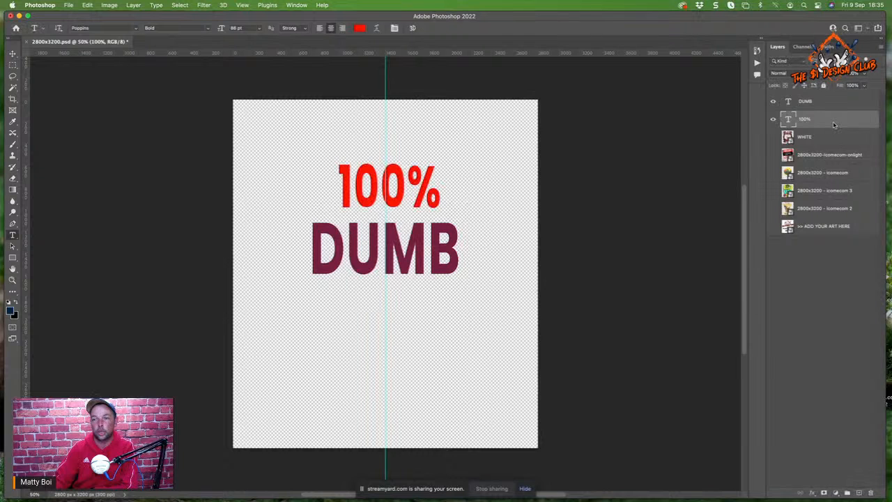
{"action": "double_click", "coordinate": [834, 125]}
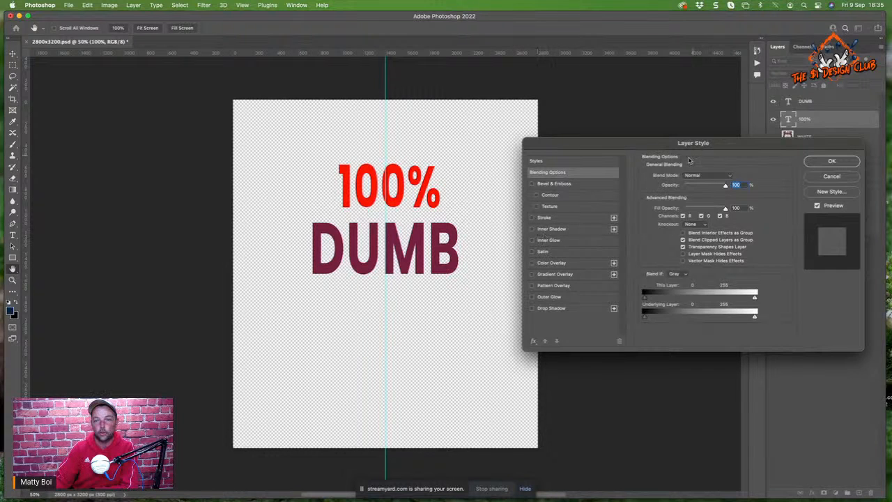
{"action": "left_click", "coordinate": [811, 164]}
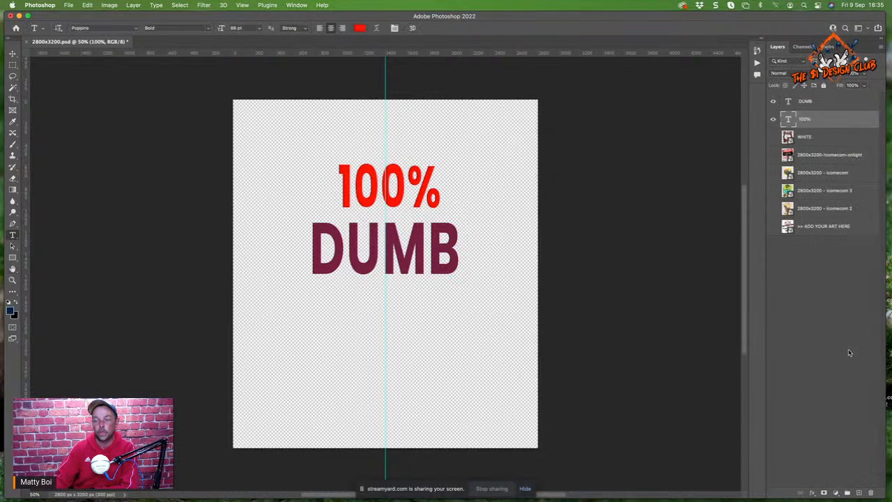
- Move the 100% text slightly up, away from DUMB, and realign it over the vertical centre guide
{"action": "left_click", "coordinate": [363, 168]}
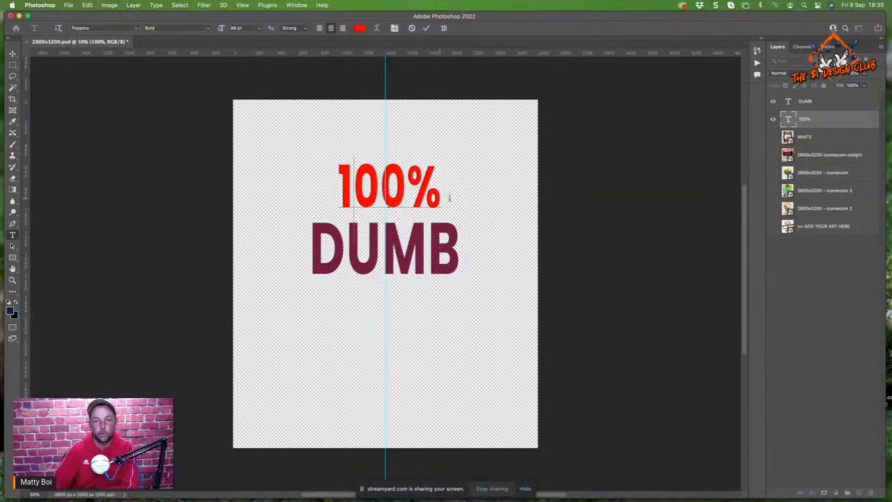
{"action": "mouse_move", "coordinate": [467, 211]}
{"action": "left_mouse_down"}
{"action": "mouse_move", "coordinate": [486, 209]}
{"action": "mouse_move", "coordinate": [451, 181]}
{"action": "mouse_move", "coordinate": [491, 214]}
{"action": "mouse_move", "coordinate": [472, 205]}
{"action": "left_mouse_up"}
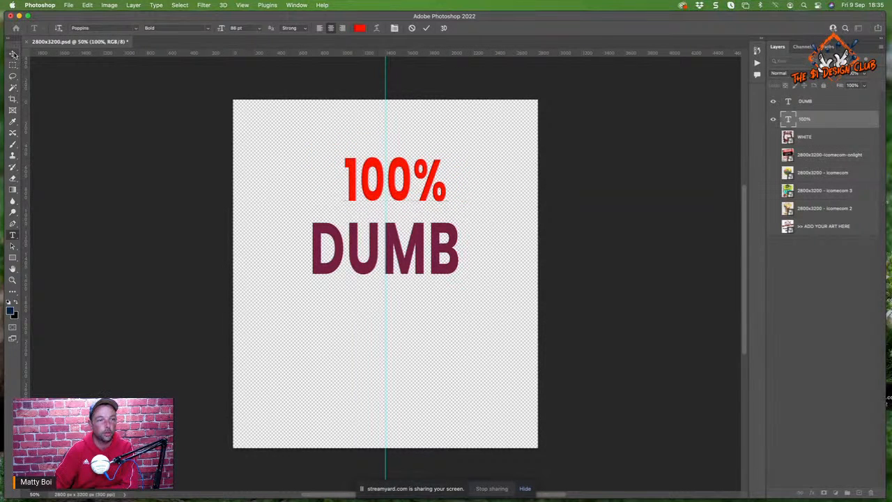
{"action": "left_click", "coordinate": [12, 53]}
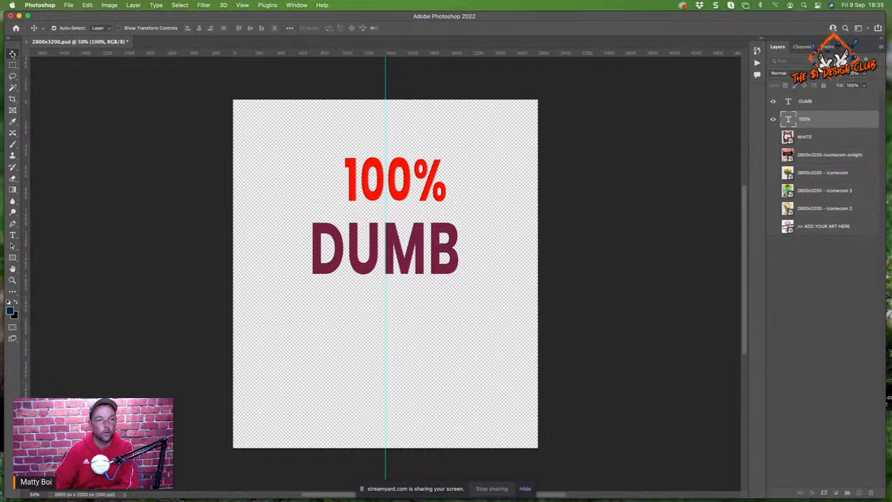
{"action": "mouse_move", "coordinate": [402, 200]}
{"action": "left_mouse_down"}
{"action": "mouse_move", "coordinate": [392, 200]}
{"action": "mouse_move", "coordinate": [393, 212]}
{"action": "mouse_move", "coordinate": [392, 196]}
{"action": "mouse_move", "coordinate": [411, 201]}
{"action": "mouse_move", "coordinate": [401, 201]}
{"action": "mouse_move", "coordinate": [401, 221]}
{"action": "mouse_move", "coordinate": [396, 200]}
{"action": "left_mouse_up"}
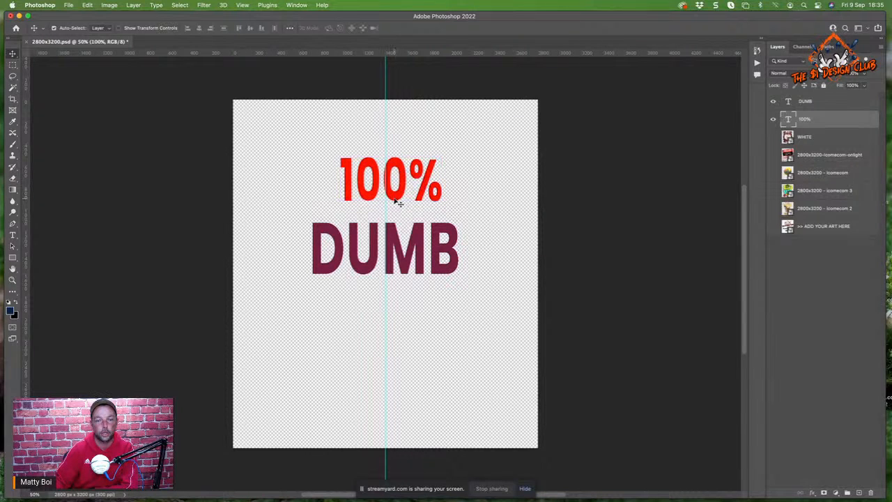
- Try to change the DUMB text's font to Anton
{"action": "left_click", "coordinate": [394, 248]}
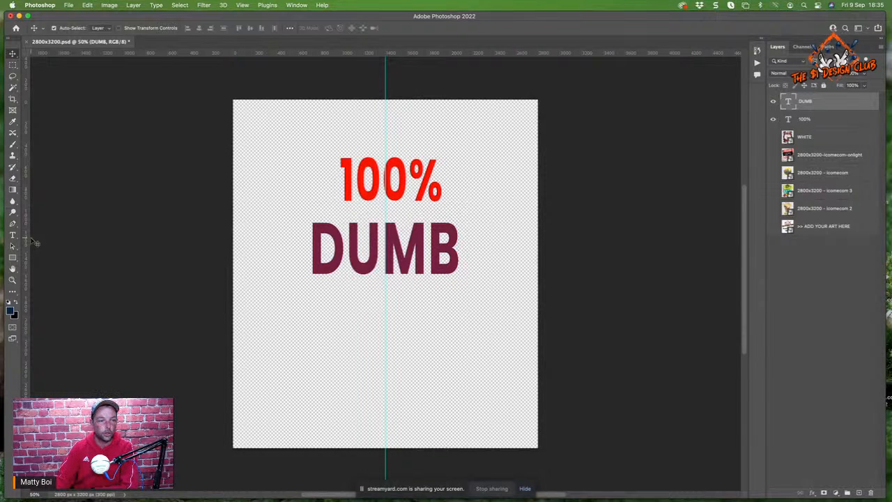
{"action": "left_click", "coordinate": [12, 235]}
{"action": "double_click", "coordinate": [341, 241]}
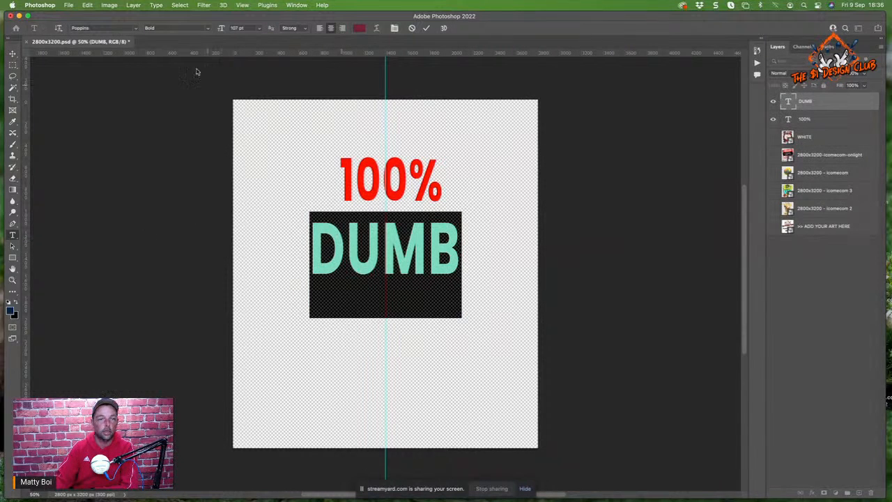
{"action": "left_click", "coordinate": [135, 29]}
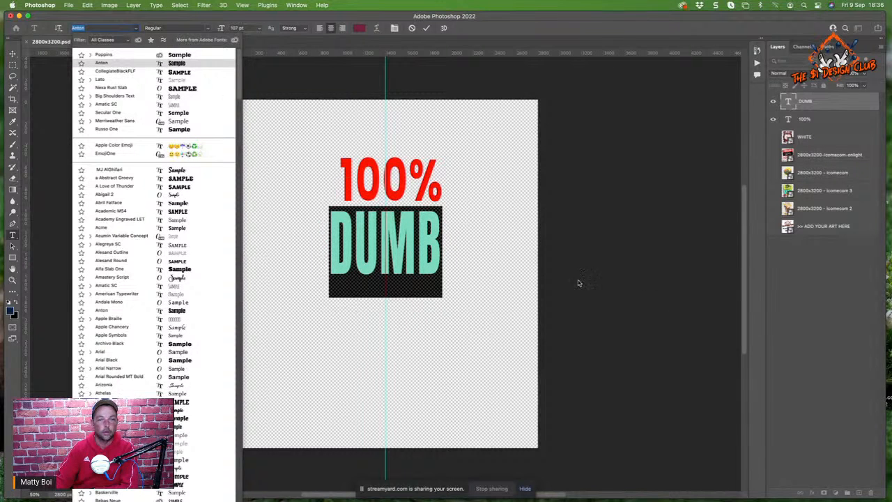
{"action": "left_click", "coordinate": [820, 318]}
- Change the font of the 100% text to Anton Regular
{"action": "triple_click", "coordinate": [362, 181]}
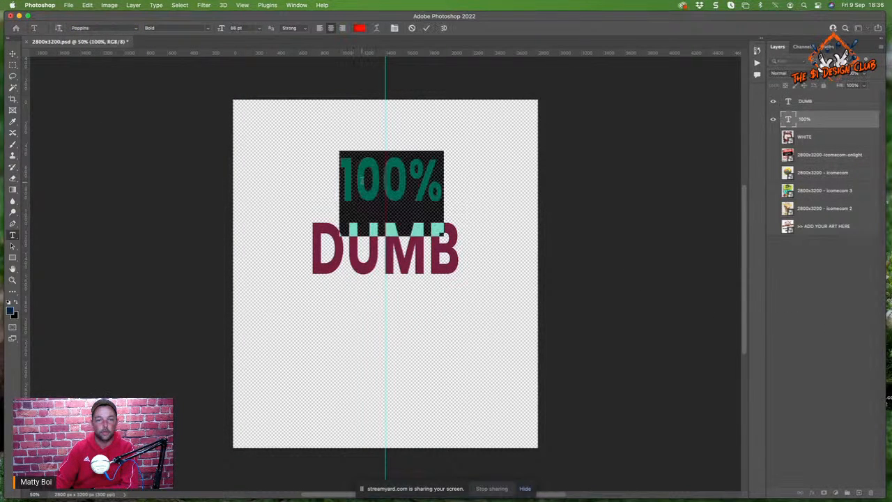
{"action": "left_click", "coordinate": [132, 29]}
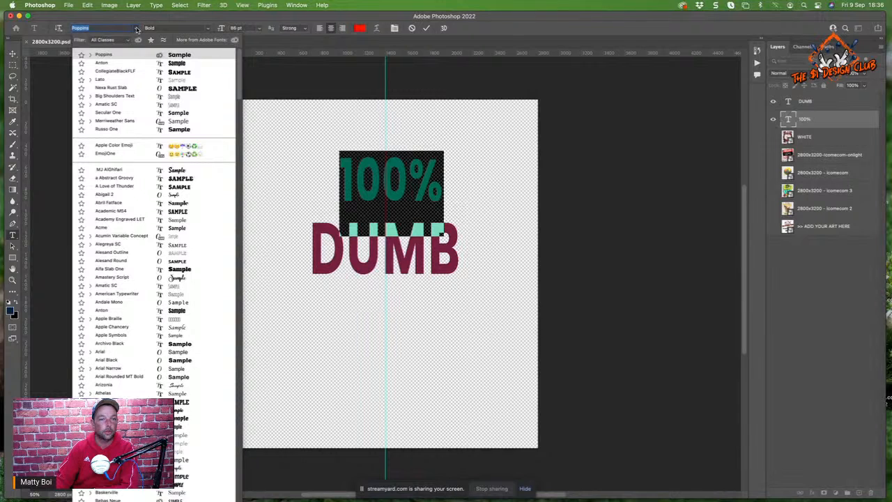
{"action": "left_click", "coordinate": [137, 67]}
{"action": "left_click", "coordinate": [828, 327]}
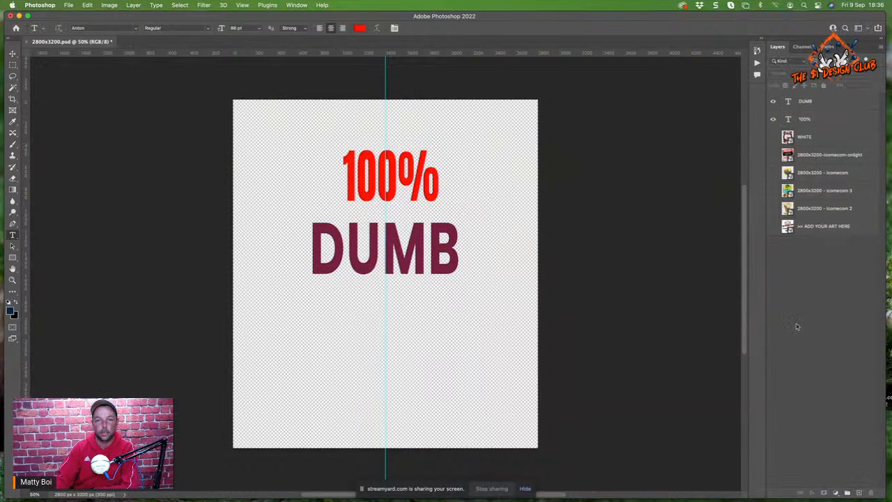
- Add a black (#000000) Solid Color fill layer between the WHITE layer and the text layers
{"action": "left_click", "coordinate": [837, 142]}
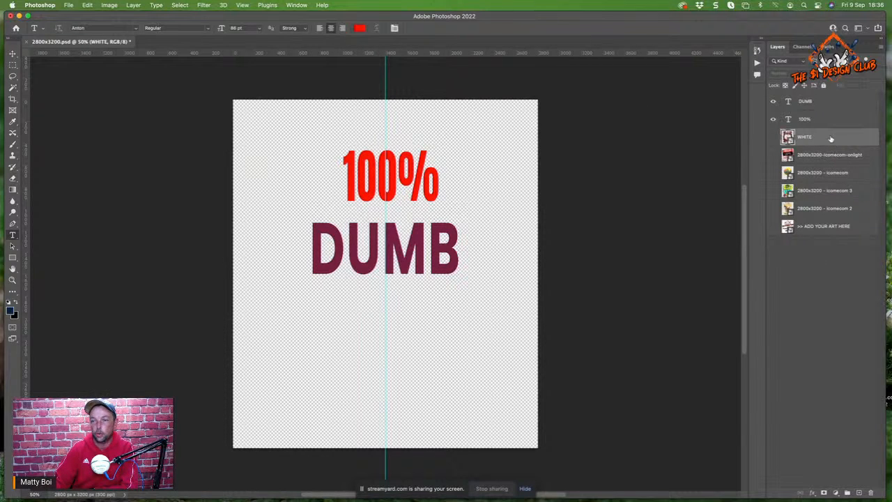
{"action": "left_click", "coordinate": [836, 492]}
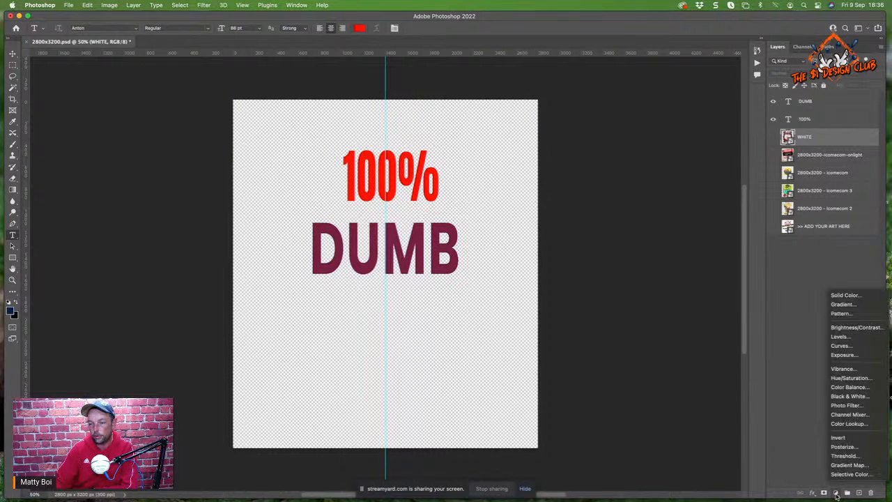
{"action": "left_click", "coordinate": [853, 298]}
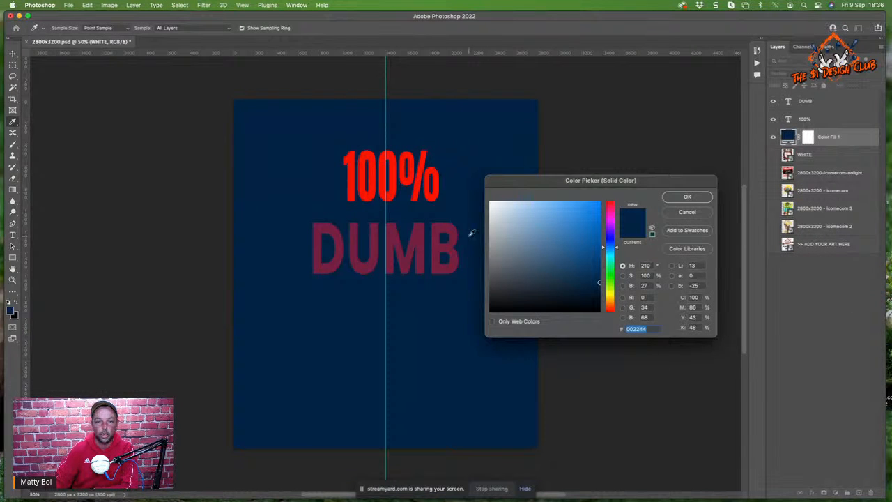
{"action": "left_click_drag", "start_coordinate": [544, 242], "coordinate": [478, 316]}
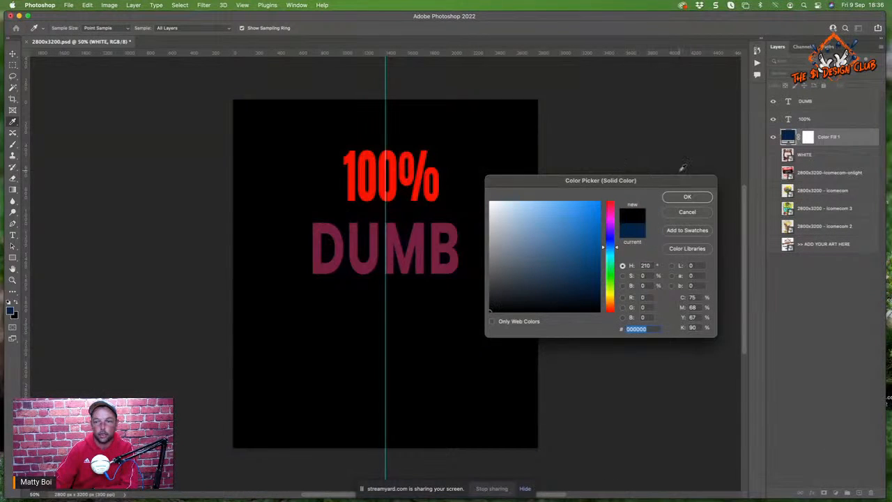
{"action": "left_click", "coordinate": [686, 197]}
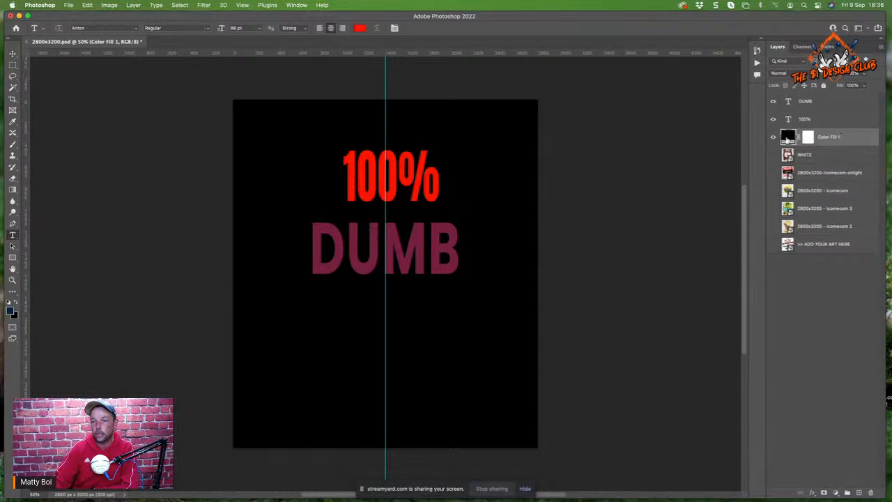
- Delete the mask of the black fill layer and rename the layer as Background
{"action": "left_click", "coordinate": [808, 137]}
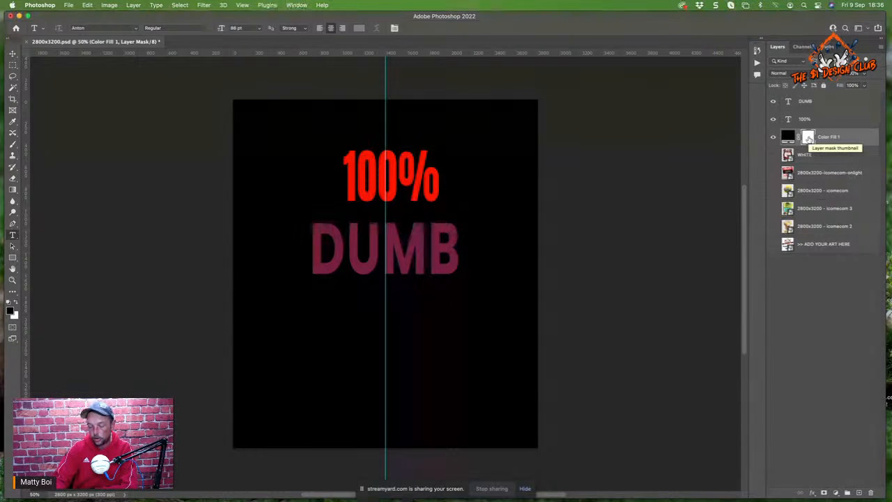
{"action": "key", "text": "BackSpace"}
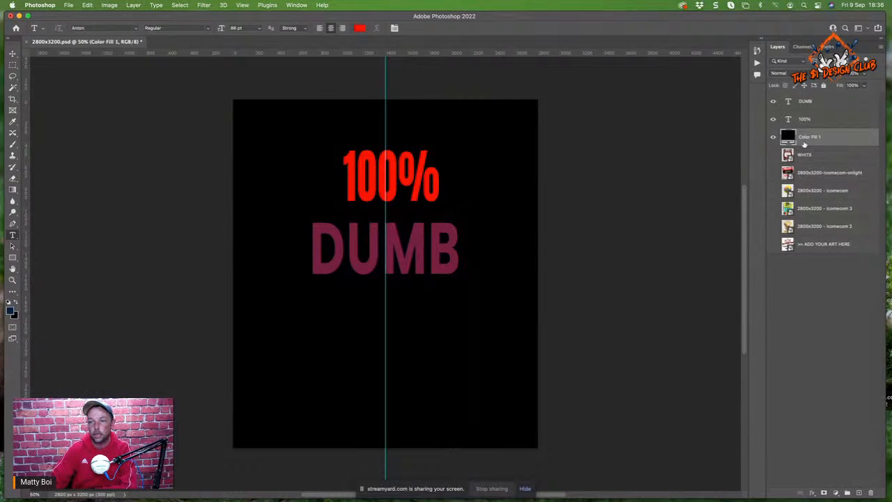
{"action": "double_click", "coordinate": [810, 138]}
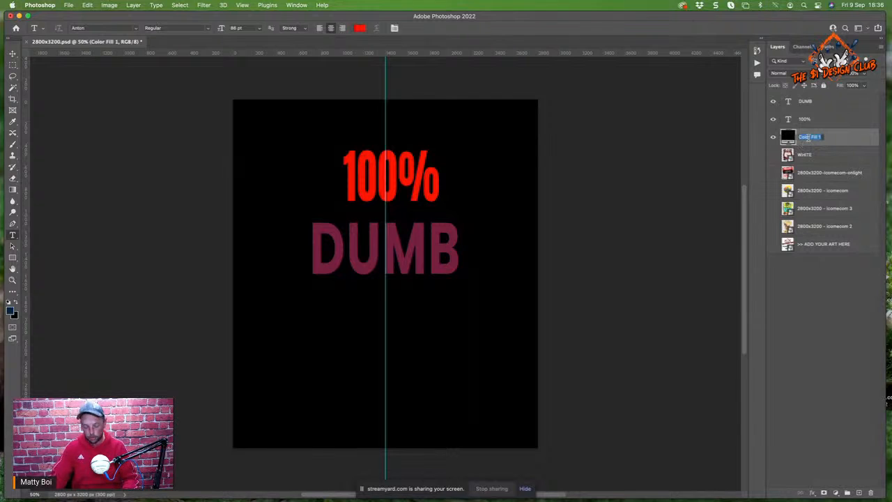
{"action": "type", "text": "Back"}
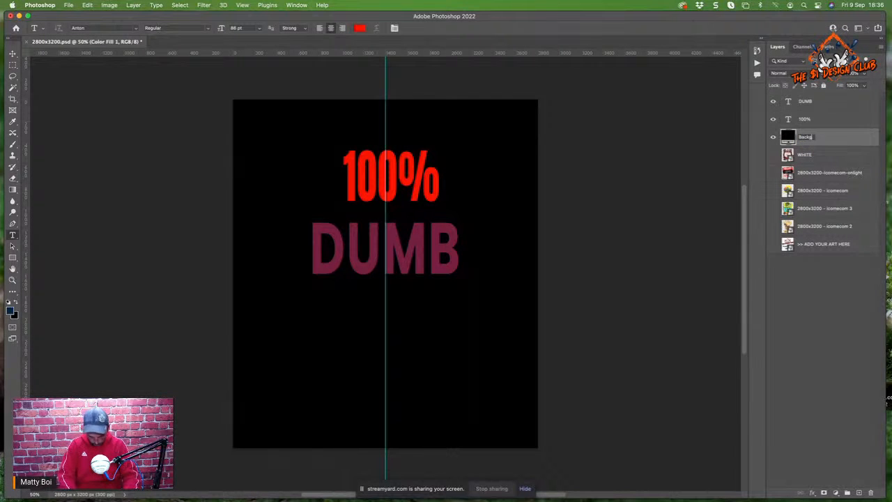
{"action": "type", "text": "ground"}
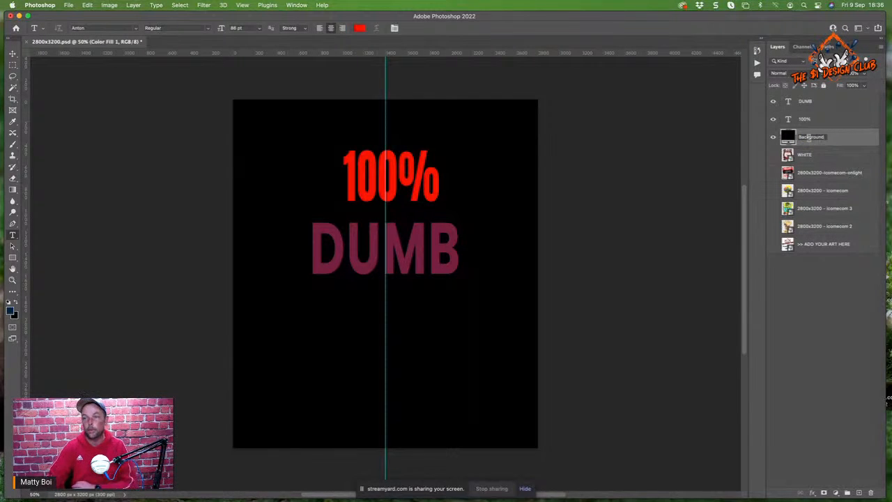
{"action": "key", "text": "Return"}
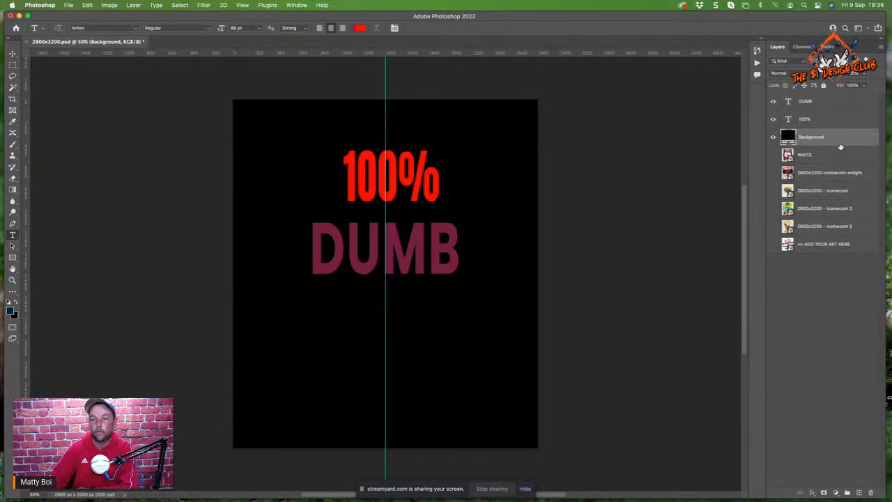
- Reopen the Background fill's colour, try other shades and return it to black, #000000
{"action": "double_click", "coordinate": [788, 137]}
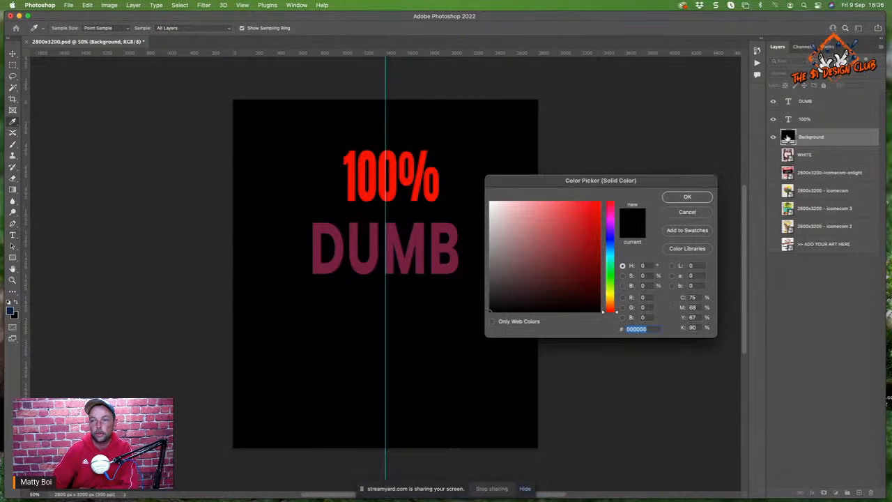
{"action": "left_click_drag", "start_coordinate": [530, 275], "coordinate": [423, 339]}
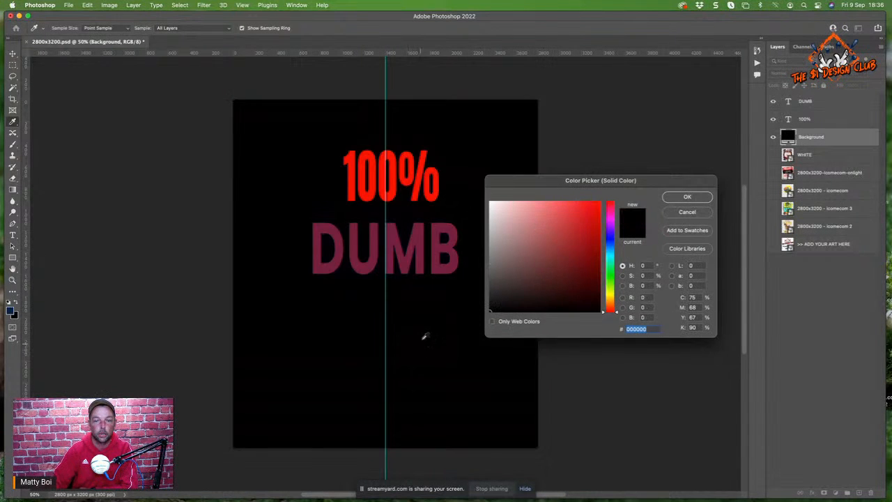
{"action": "left_click", "coordinate": [703, 199]}
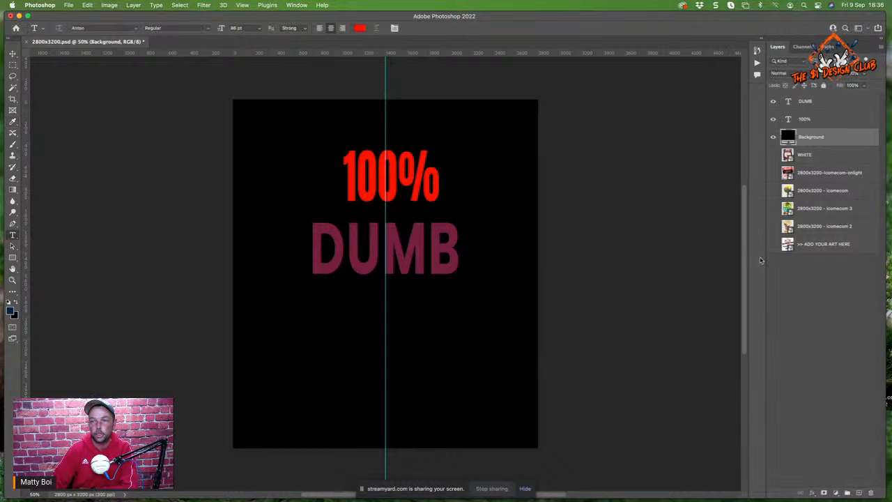
- Try different fonts on the DUMB text and set it to Alfa Slab One Regular
{"action": "double_click", "coordinate": [377, 233]}
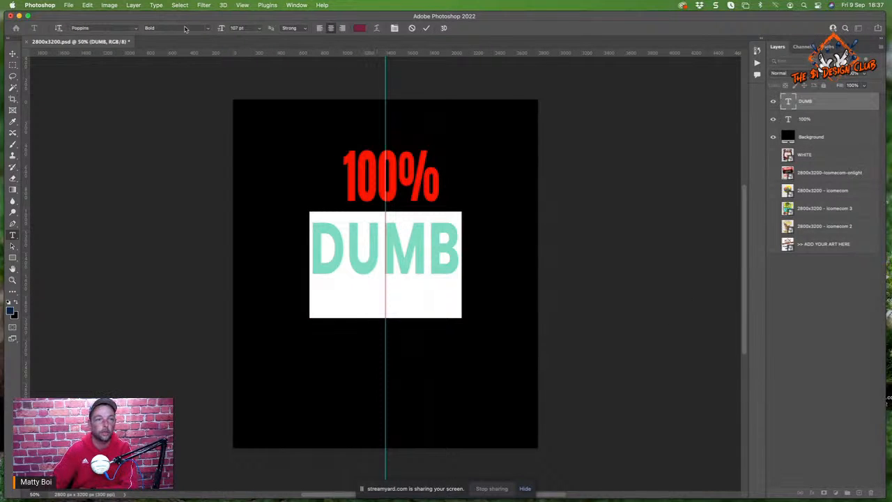
{"action": "left_click", "coordinate": [136, 28]}
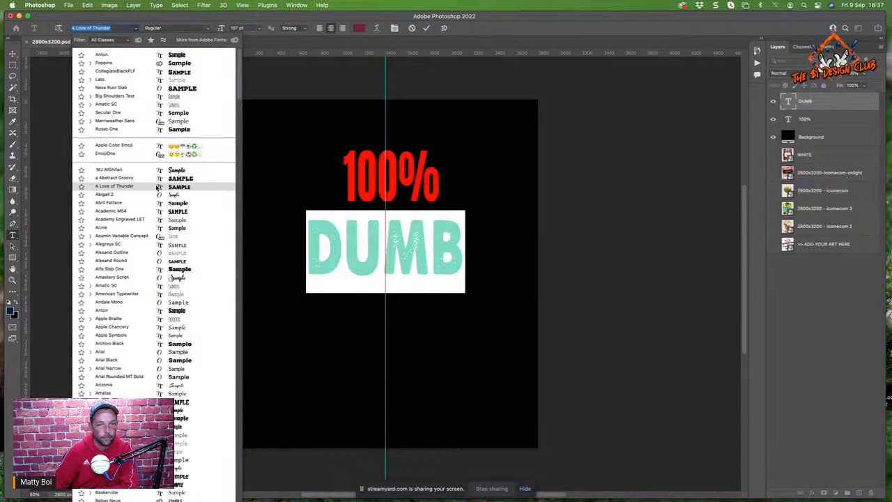
{"action": "key", "text": "Down"}
{"action": "key", "text": "Down"}
{"action": "key", "text": "Down"}
{"action": "key", "text": "Down"}
{"action": "key", "text": "Down"}
{"action": "key", "text": "Down"}
{"action": "key", "text": "Down"}
{"action": "key", "text": "Down"}
{"action": "key", "text": "Down"}
{"action": "key", "text": "Down"}
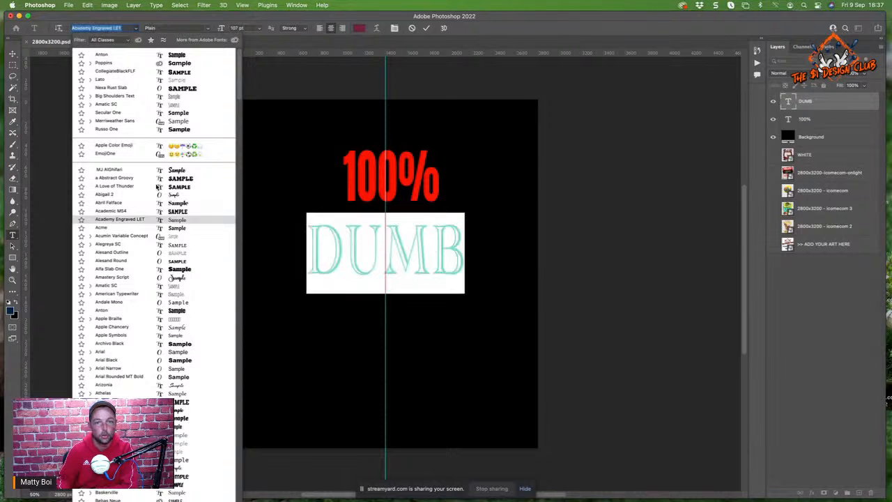
{"action": "key", "text": "Down"}
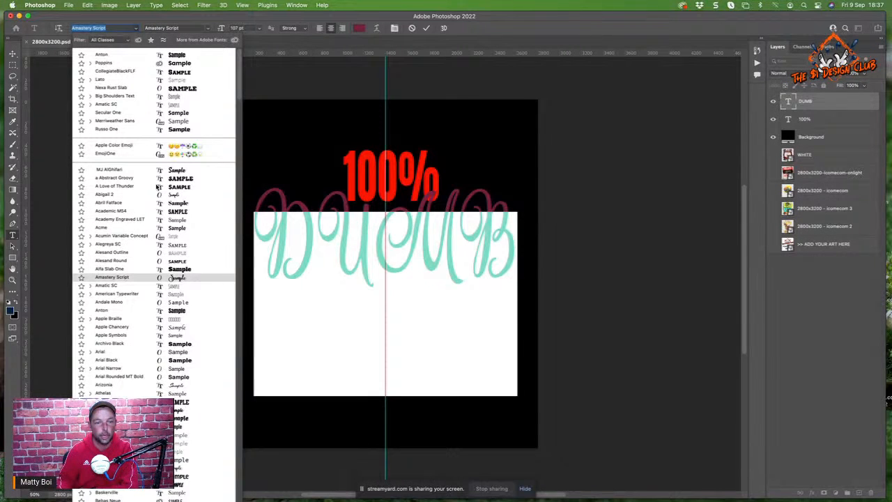
{"action": "key", "text": "Up"}
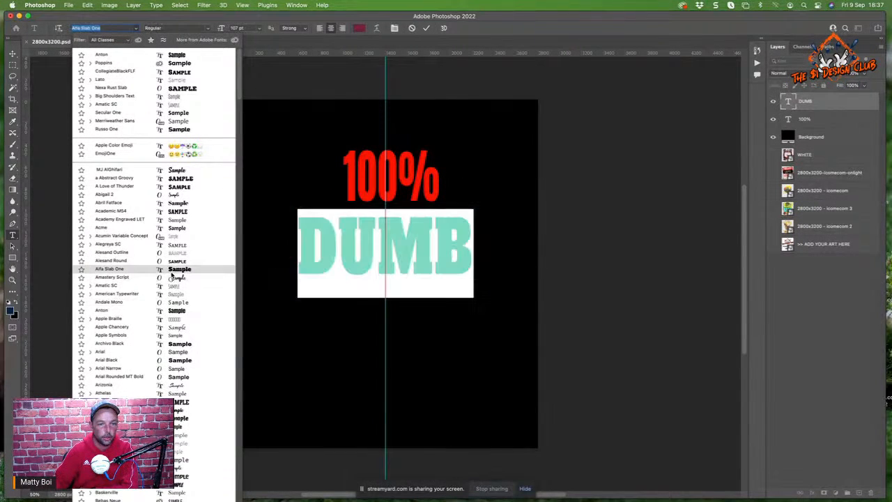
{"action": "left_click", "coordinate": [171, 271]}
- Enlarge the DUMB text to 146 pt and move the 100% text up above it, centred on the vertical guide
{"action": "left_click_drag", "start_coordinate": [221, 31], "coordinate": [237, 28]}
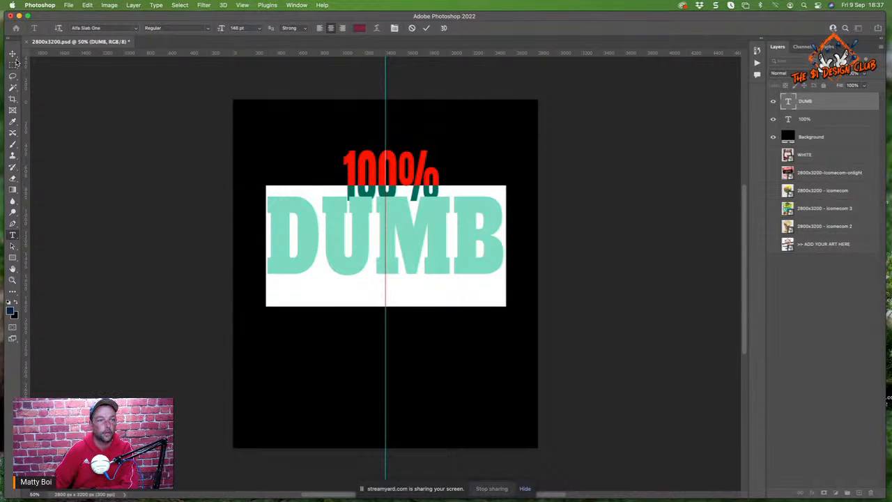
{"action": "left_click", "coordinate": [12, 53]}
{"action": "left_click_drag", "start_coordinate": [417, 246], "coordinate": [418, 269]}
{"action": "left_click_drag", "start_coordinate": [396, 186], "coordinate": [385, 172]}
{"action": "left_click_drag", "start_coordinate": [403, 262], "coordinate": [398, 237]}
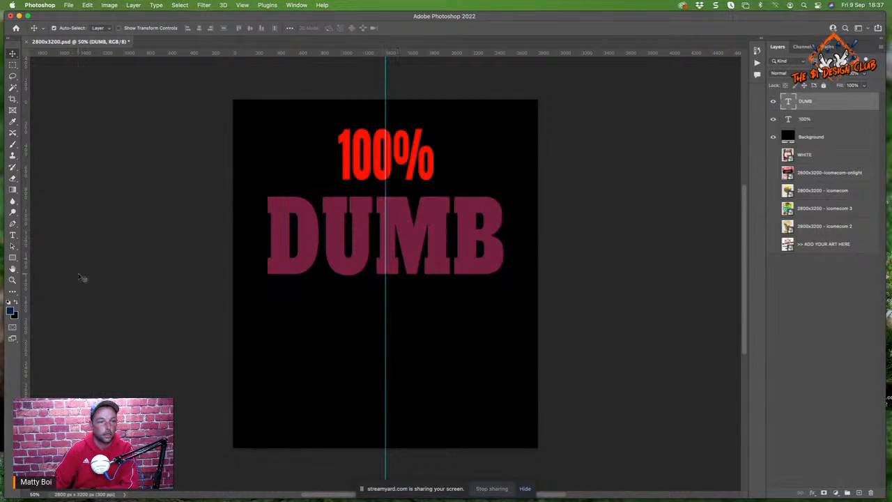
- Set the colour of the DUMB text to white, #ffffff
{"action": "left_click", "coordinate": [13, 235]}
{"action": "double_click", "coordinate": [364, 234]}
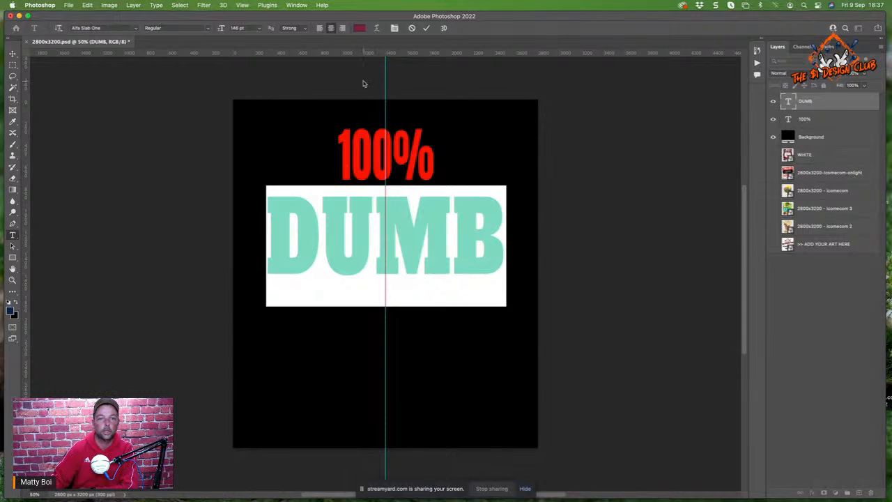
{"action": "left_click", "coordinate": [360, 29]}
{"action": "left_click_drag", "start_coordinate": [520, 252], "coordinate": [476, 185]}
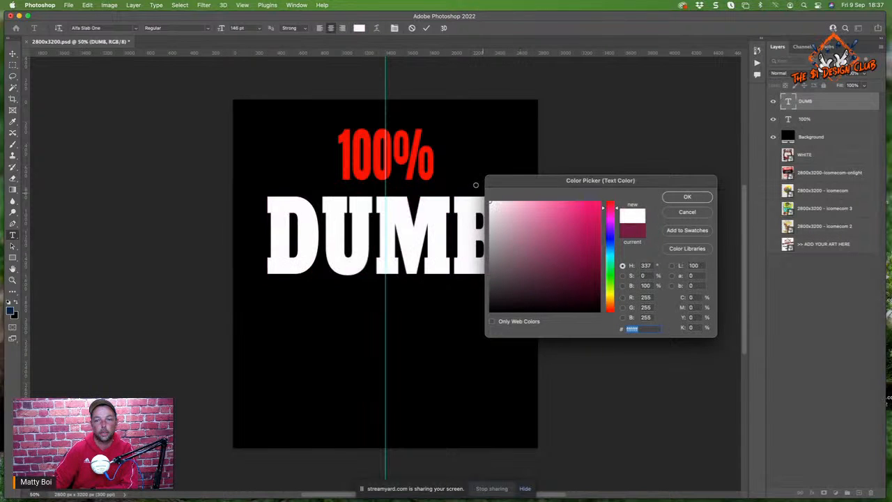
{"action": "left_click", "coordinate": [689, 198]}
{"action": "left_click", "coordinate": [870, 340]}
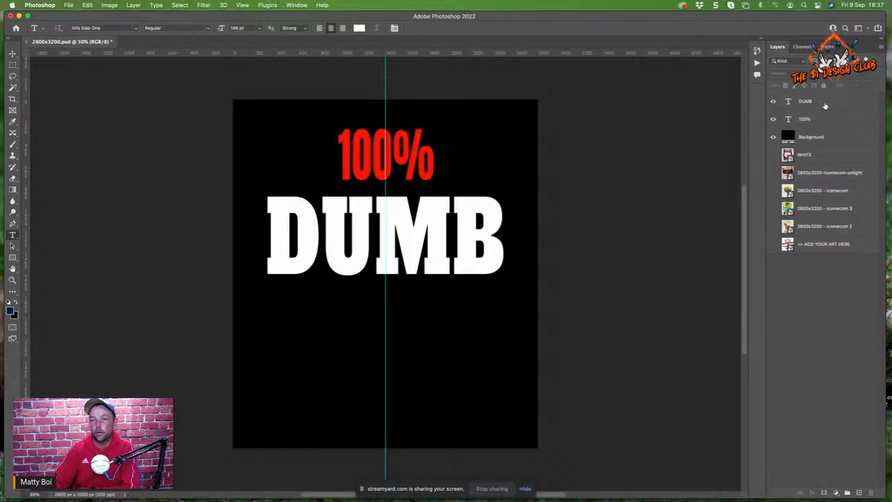
- Add a 6 px outside Stroke effect in black (#000000) to the DUMB text layer
{"action": "double_click", "coordinate": [825, 104]}
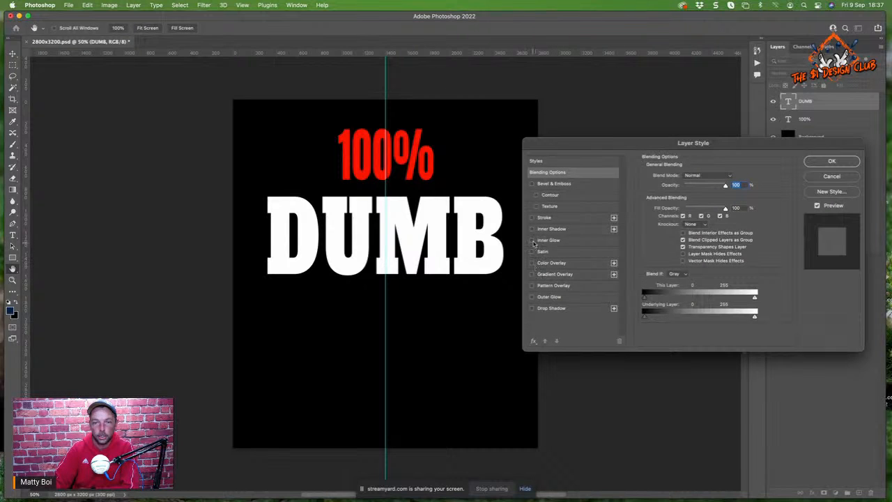
{"action": "left_click", "coordinate": [533, 218]}
{"action": "key", "text": "Return"}
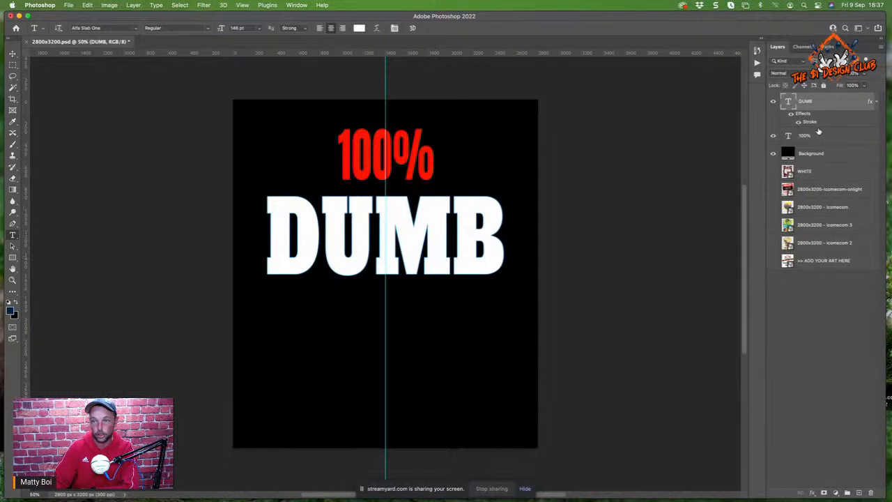
{"action": "double_click", "coordinate": [810, 122]}
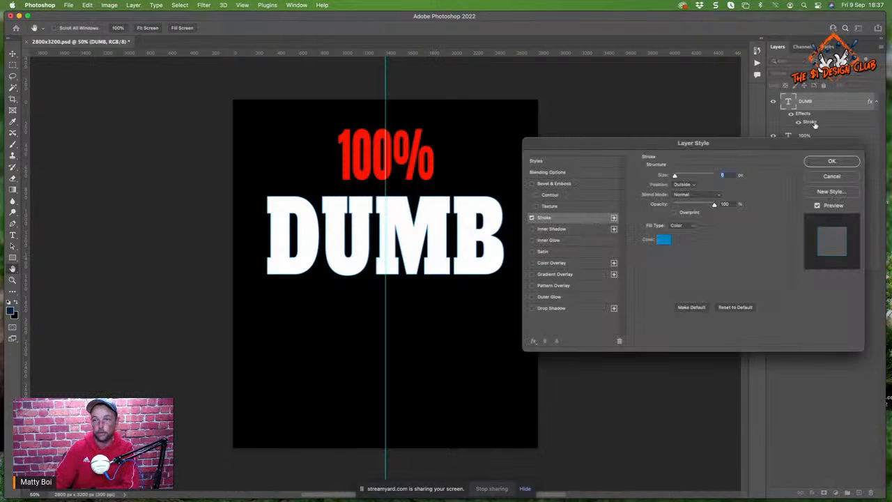
{"action": "left_click", "coordinate": [664, 241]}
{"action": "left_click_drag", "start_coordinate": [575, 279], "coordinate": [450, 336]}
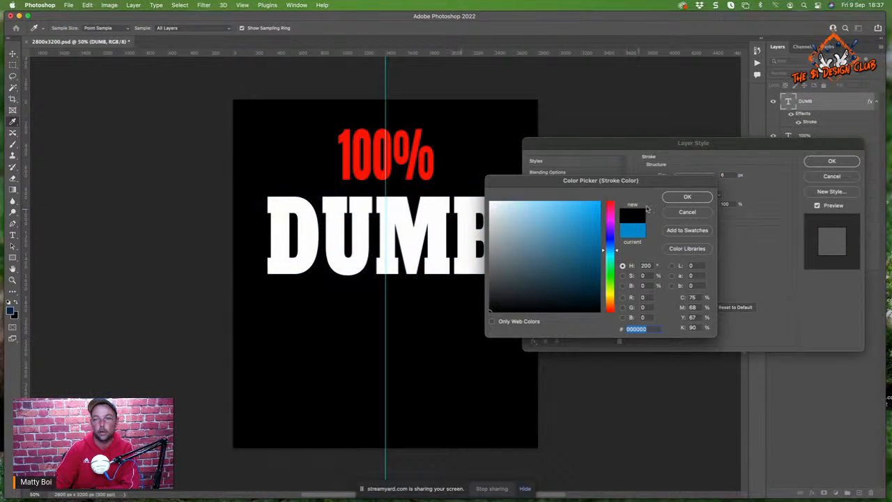
{"action": "left_click", "coordinate": [687, 196]}
{"action": "left_click", "coordinate": [832, 162]}
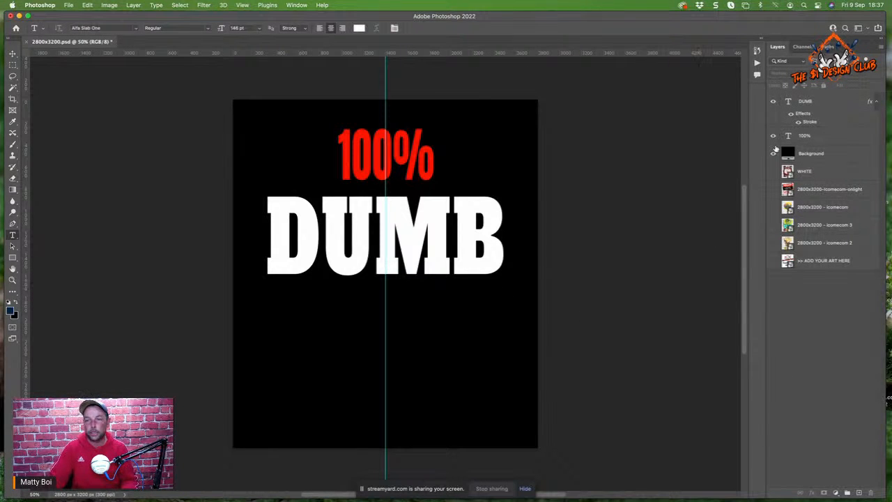
- Hide the black Background layer and look through the Mugs and Designsforpod.com Actions sets for the 2800x3200 SAVE ART action
{"action": "left_click", "coordinate": [773, 154]}
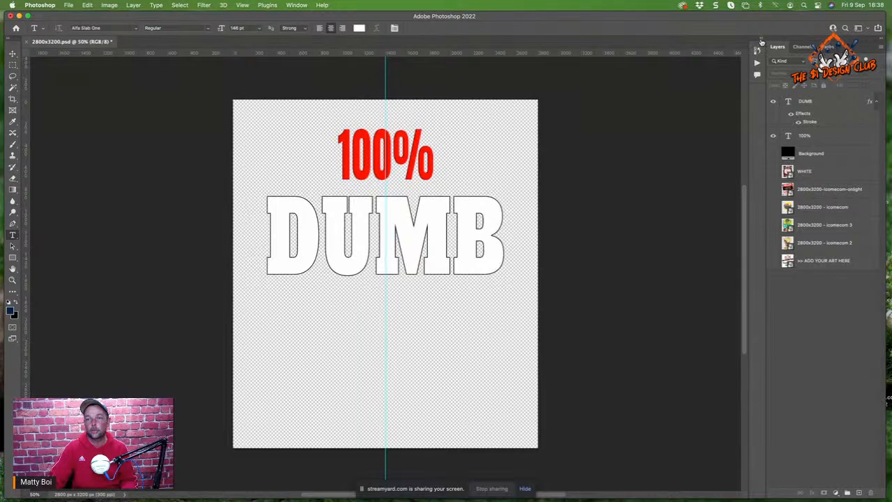
{"action": "left_click", "coordinate": [762, 42]}
{"action": "left_click", "coordinate": [621, 172]}
{"action": "left_click", "coordinate": [645, 181]}
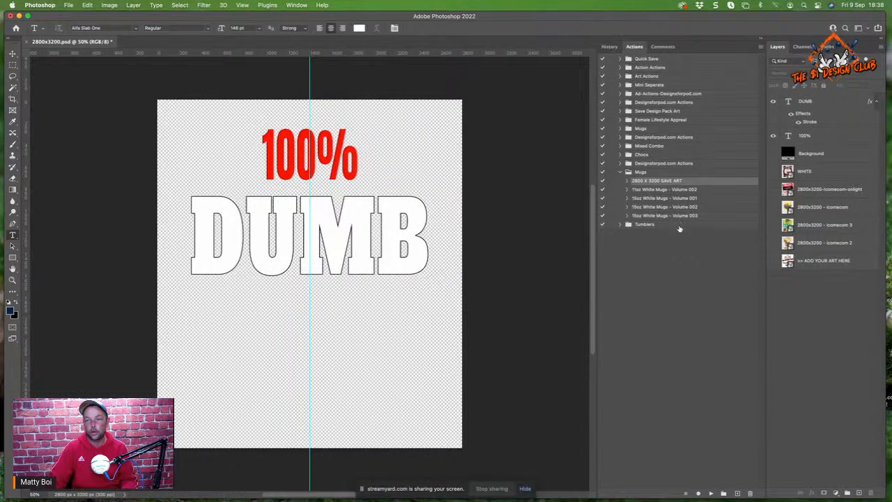
{"action": "left_click", "coordinate": [622, 166]}
{"action": "left_click", "coordinate": [668, 181]}
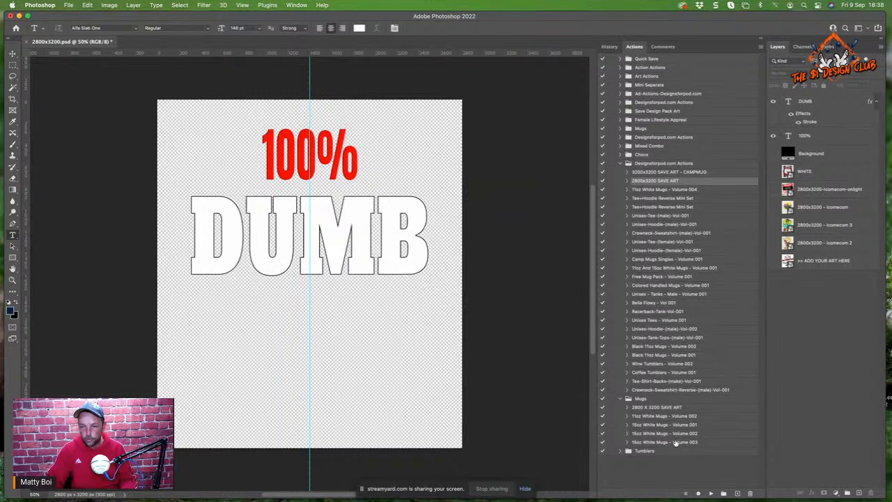
- Switch to Finder, open the Assets folder of designsforpod.com - Actions and load its action set file into Photoshop
{"action": "mouse_move", "coordinate": [100, 499]}
{"action": "left_click", "coordinate": [56, 481]}
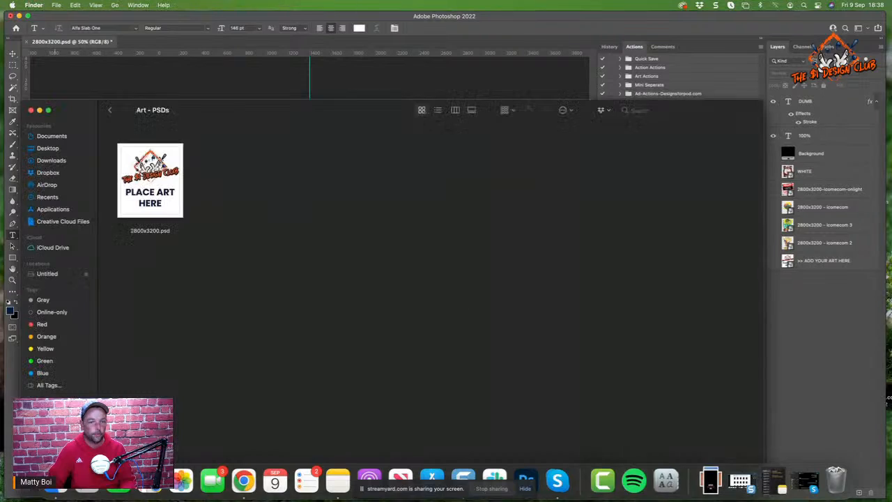
{"action": "left_click", "coordinate": [110, 110]}
{"action": "left_click", "coordinate": [362, 197]}
{"action": "double_click", "coordinate": [333, 194]}
{"action": "left_click", "coordinate": [156, 187]}
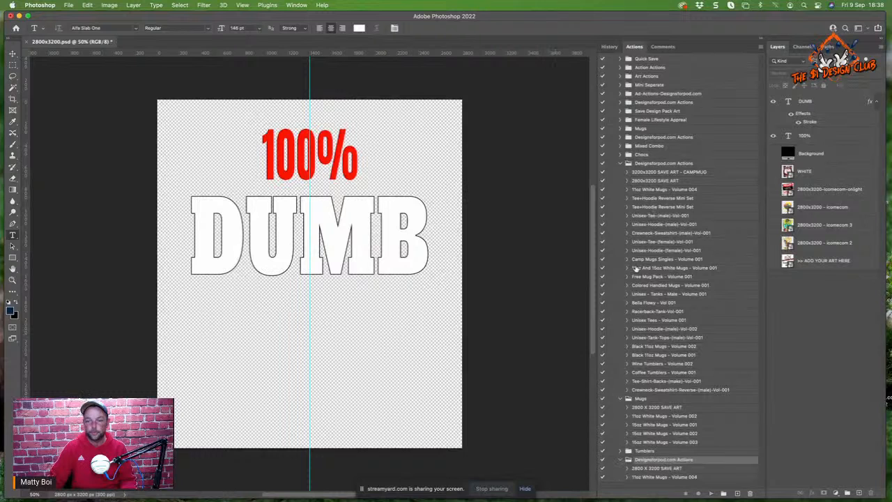
- Collapse the older action sets and run 2800 X 3200 SAVE ART and 11oz White Mugs - Volume 004 from the newly loaded set
{"action": "left_click", "coordinate": [621, 163]}
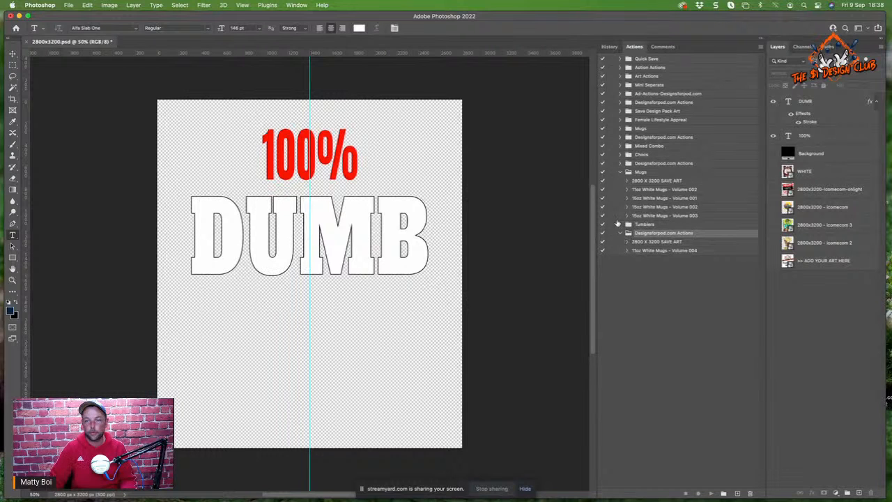
{"action": "left_click", "coordinate": [620, 172]}
{"action": "left_click", "coordinate": [671, 199]}
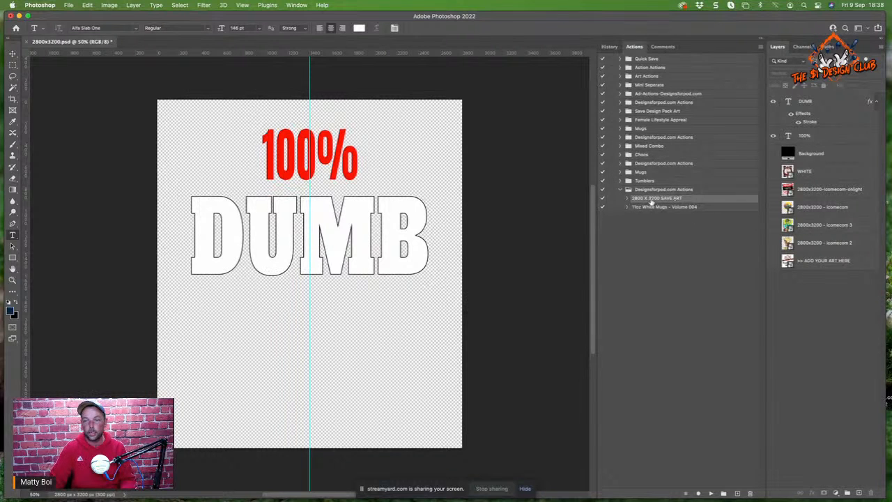
{"action": "left_click", "coordinate": [661, 208]}
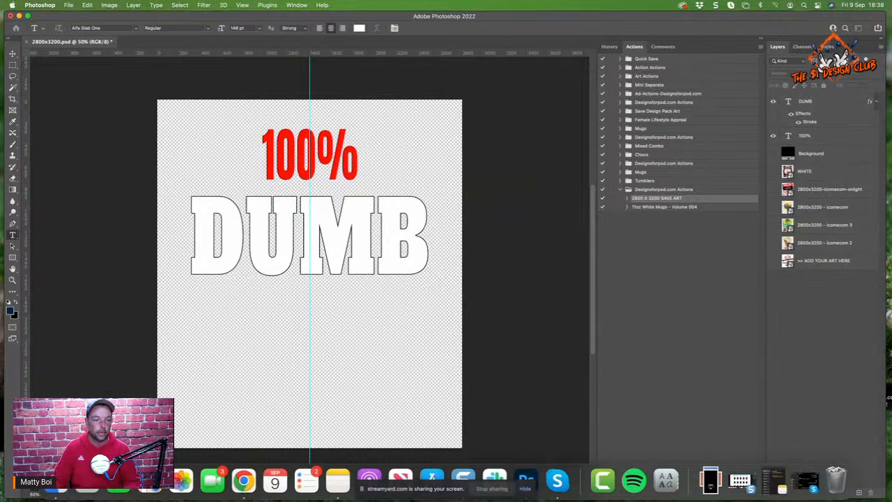
- Switch to Finder, open 11oz White Mugs - Volume 004 inside Published - Mockups and preview the mug mockup 001.jpg
{"action": "left_click", "coordinate": [56, 482]}
{"action": "left_click", "coordinate": [108, 109]}
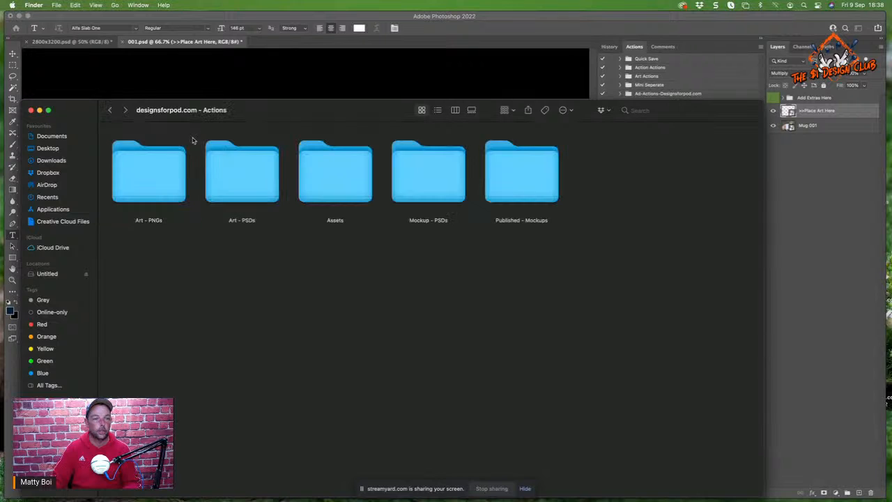
{"action": "double_click", "coordinate": [512, 187]}
{"action": "left_click", "coordinate": [148, 198]}
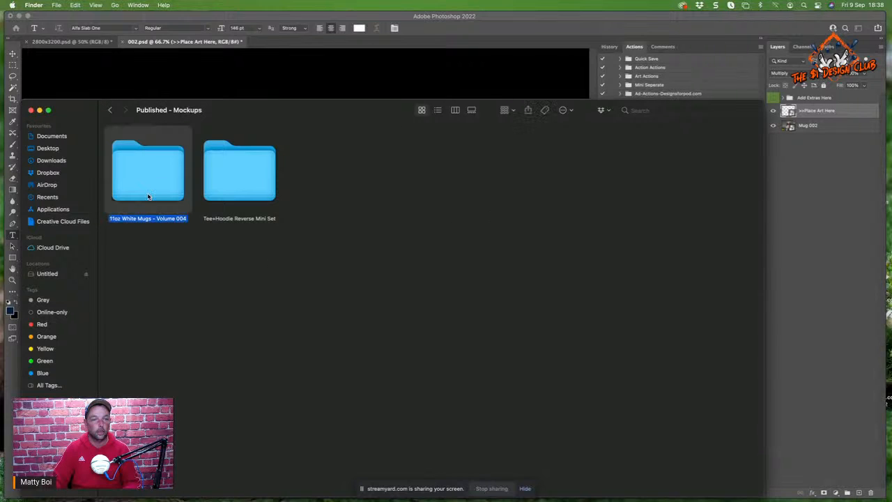
{"action": "double_click", "coordinate": [173, 195]}
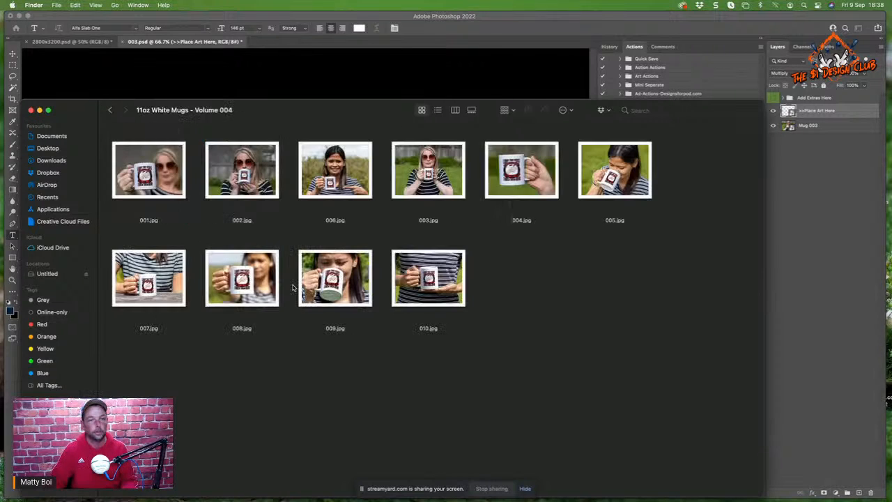
{"action": "left_click", "coordinate": [138, 186]}
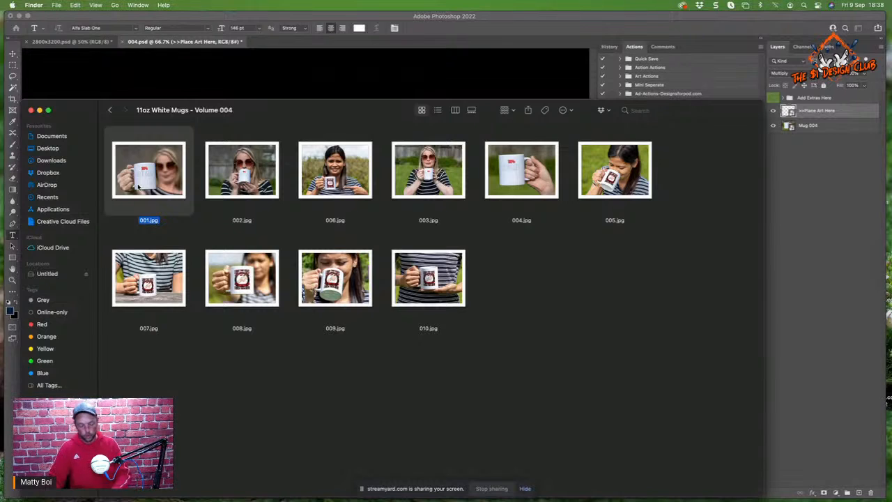
{"action": "key", "text": "space"}
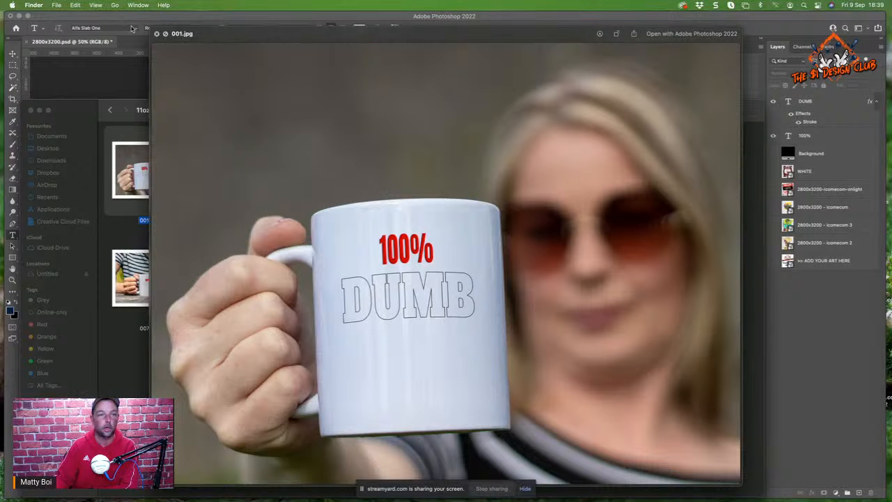
{"action": "left_click", "coordinate": [157, 34]}
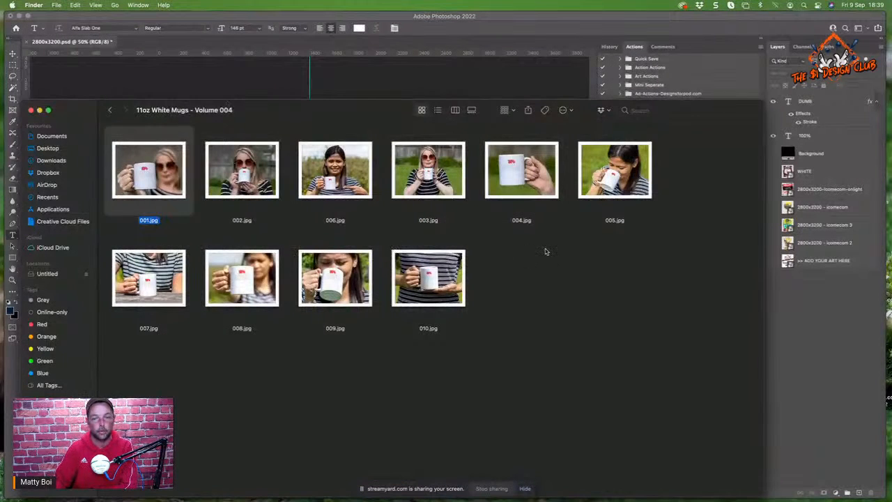
- Return to Photoshop and hide the 100% and DUMB text layers
{"action": "left_click_drag", "start_coordinate": [281, 109], "coordinate": [271, 193]}
{"action": "left_click", "coordinate": [824, 376]}
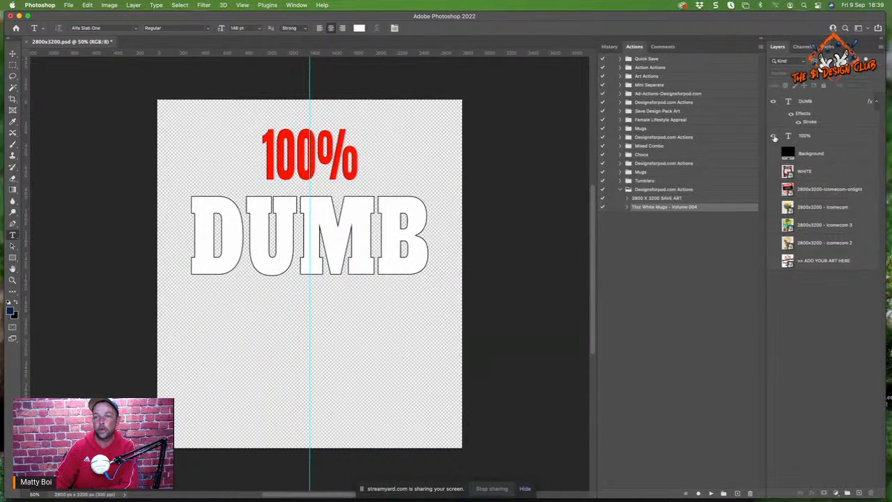
{"action": "left_click", "coordinate": [773, 136]}
{"action": "left_click", "coordinate": [773, 101]}
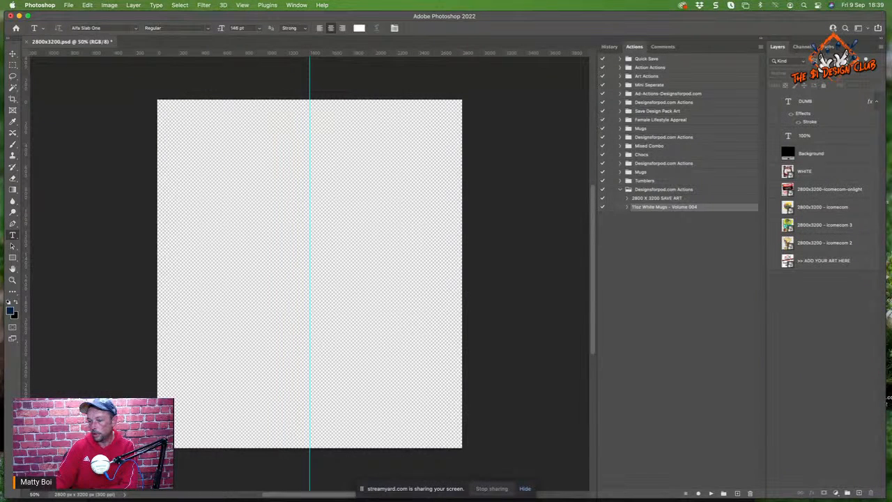
- Switch to Chrome and look through the Pinterest results for "sarcastic quotes funny" for another quote to use
{"action": "key", "text": "super+Tab"}
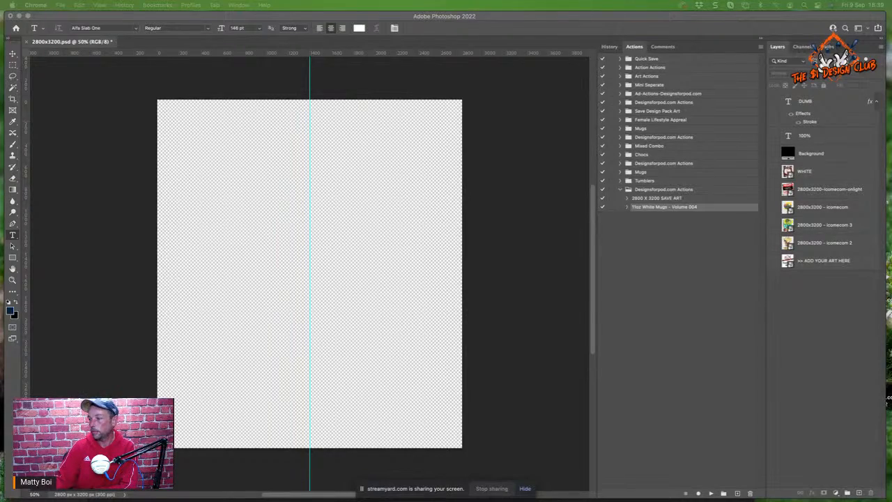
{"action": "left_click_drag", "start_coordinate": [891, 182], "coordinate": [411, 59]}
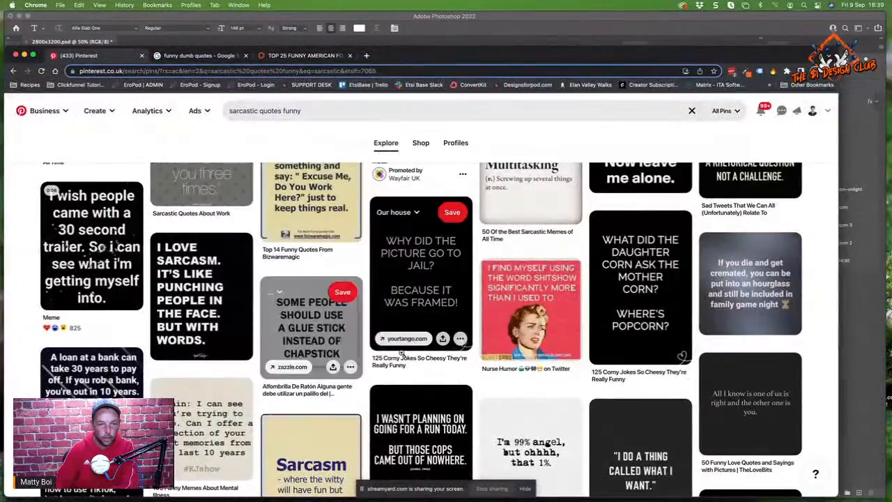
{"action": "scroll", "coordinate": [312, 293], "scroll_direction": "down", "scroll_amount": 3}
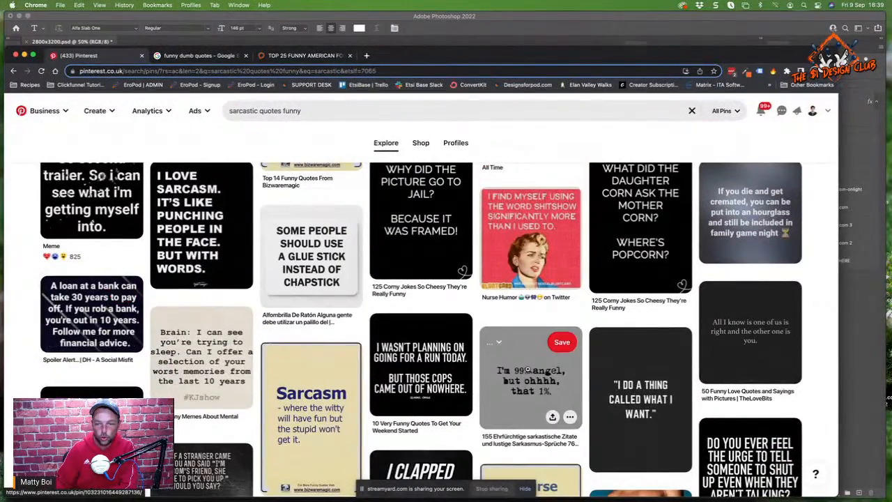
{"action": "scroll", "coordinate": [522, 395], "scroll_direction": "down", "scroll_amount": 3}
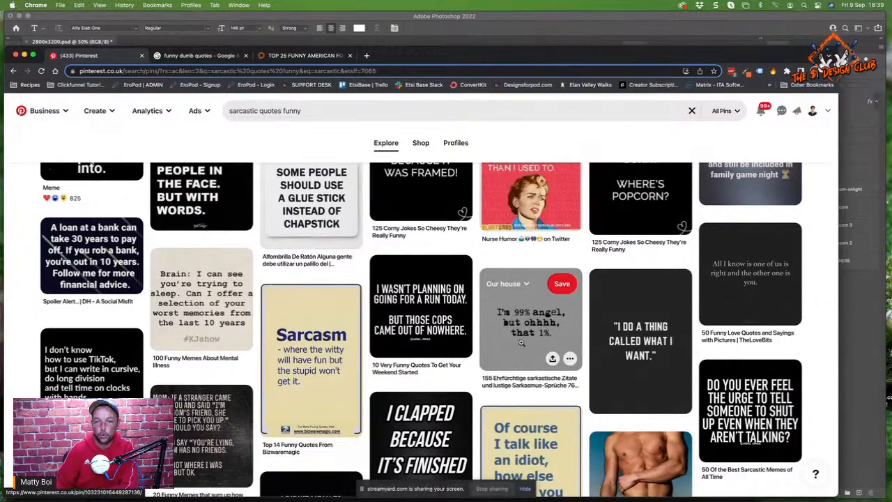
{"action": "double_click", "coordinate": [387, 55]}
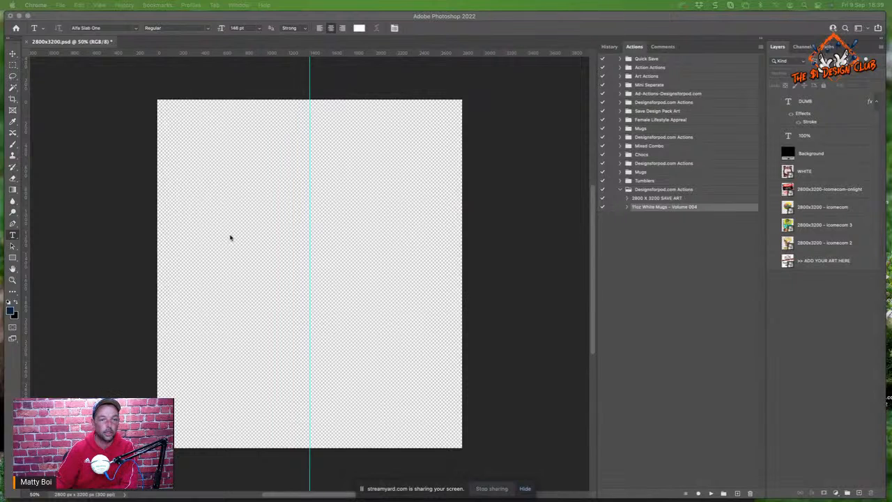
- Return to Photoshop, add a text layer at 57 pt in the canvas's upper half and show the black Background layer
{"action": "left_click", "coordinate": [251, 232]}
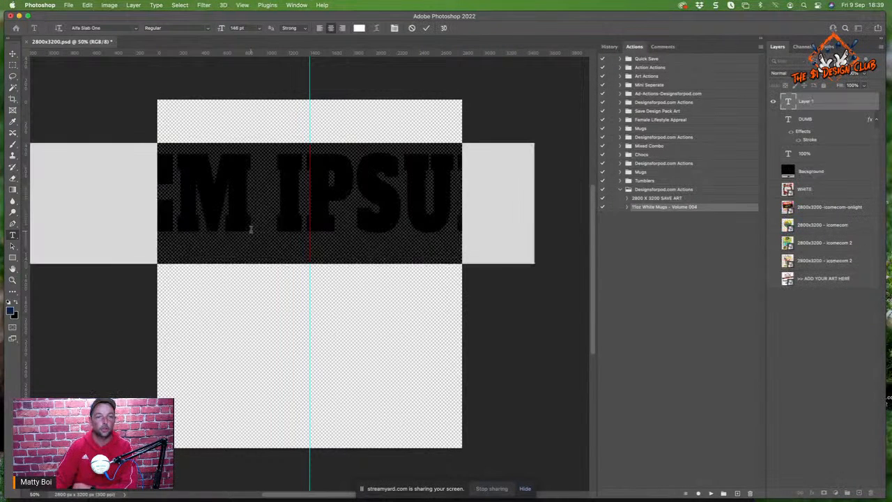
{"action": "left_click_drag", "start_coordinate": [221, 28], "coordinate": [171, 38]}
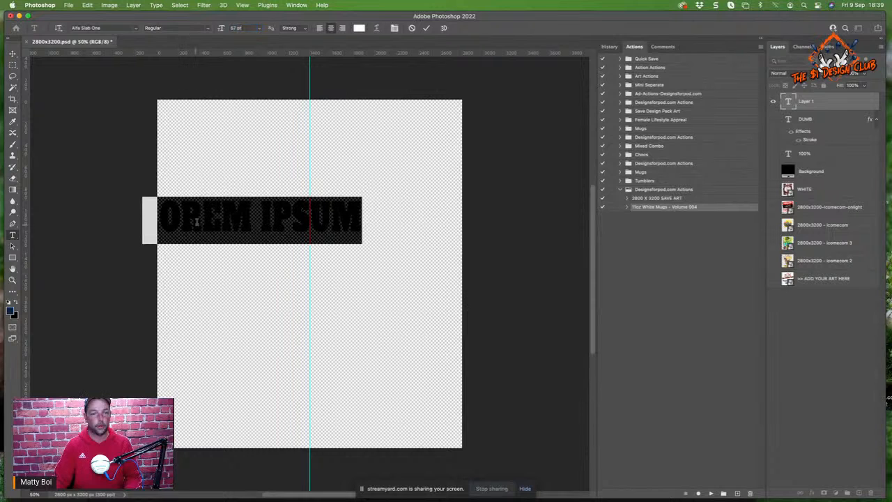
{"action": "double_click", "coordinate": [285, 218]}
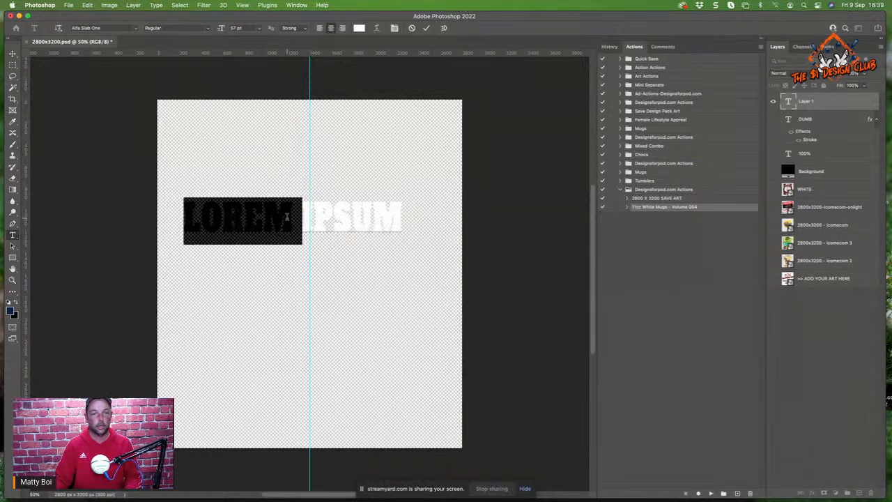
{"action": "triple_click", "coordinate": [320, 215]}
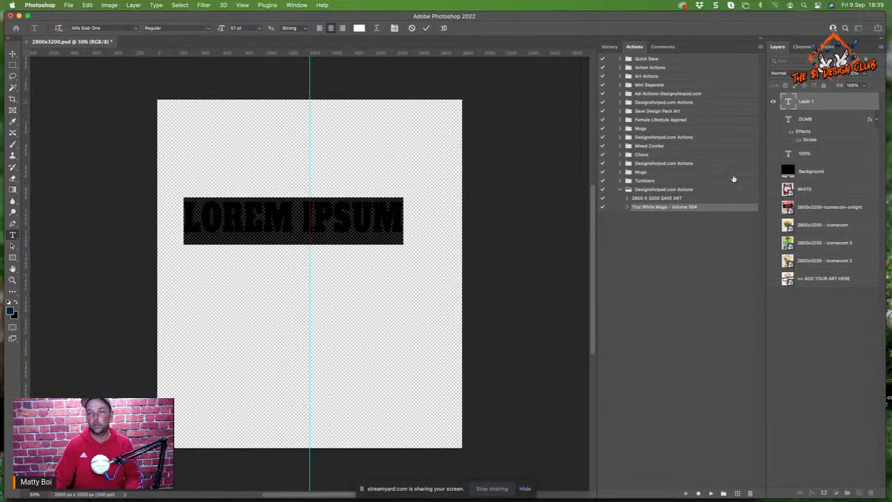
{"action": "left_click", "coordinate": [773, 172]}
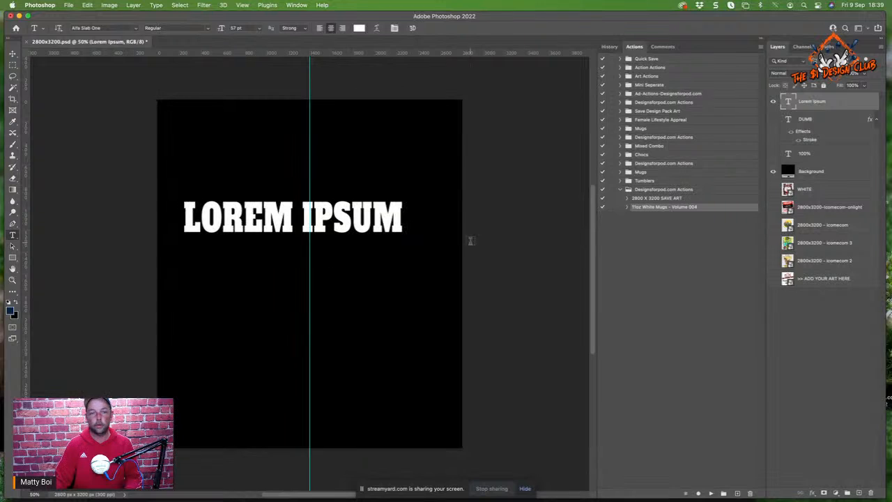
- Replace the placeholder text with I'M 99% ANGEL
{"action": "triple_click", "coordinate": [265, 220]}
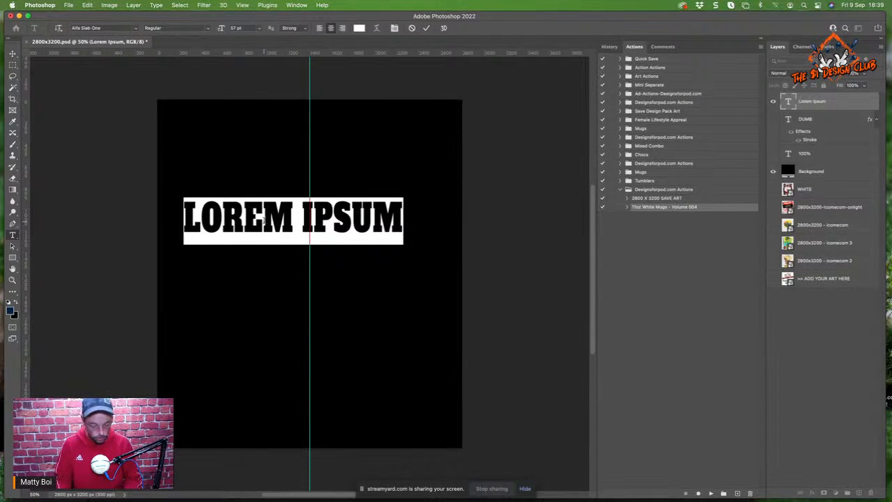
{"action": "type", "text": "I"}
{"action": "type", "text": "'M"}
{"action": "type", "text": " 99"}
{"action": "type", "text": "5"}
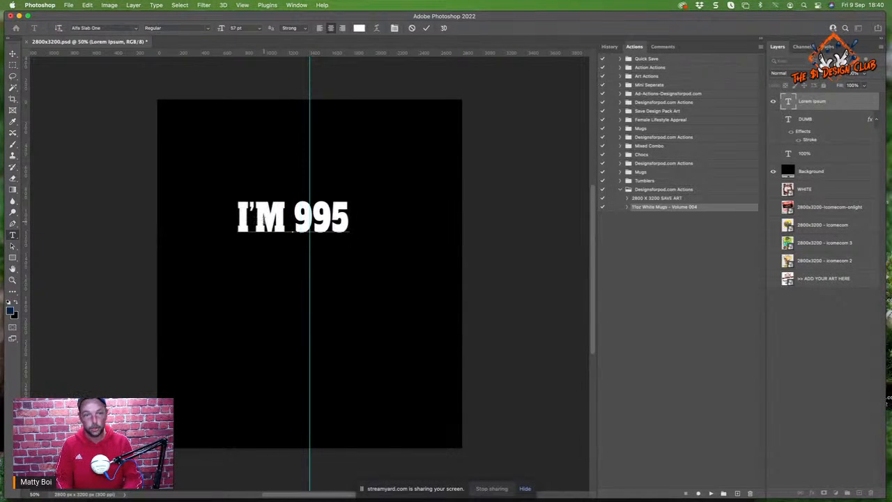
{"action": "key", "text": "BackSpace"}
{"action": "type", "text": "%"}
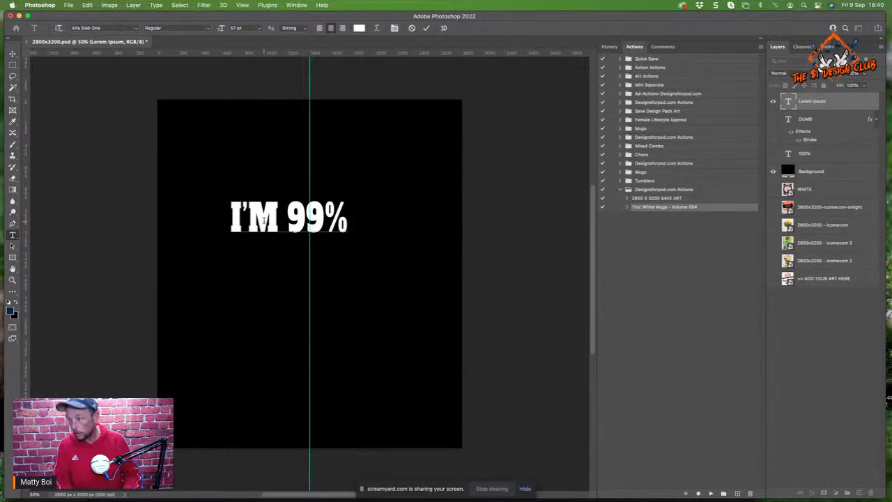
{"action": "type", "text": " ANGEL"}
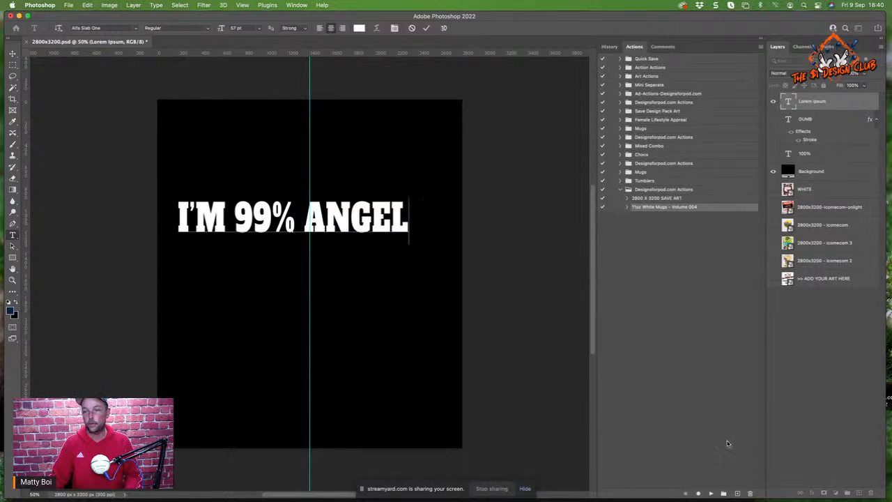
{"action": "left_click", "coordinate": [827, 387]}
- Add a second text layer reading BUT OHHHH, below the I'M 99% ANGEL line
{"action": "left_click", "coordinate": [263, 279]}
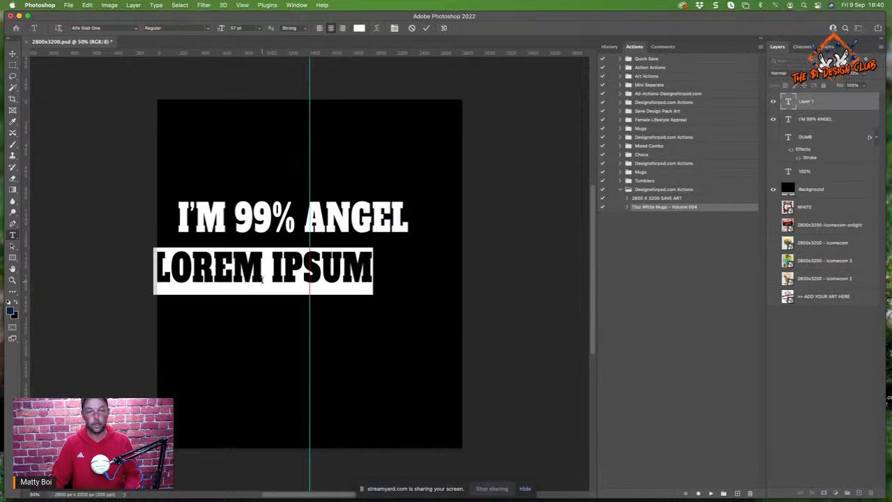
{"action": "type", "text": "B"}
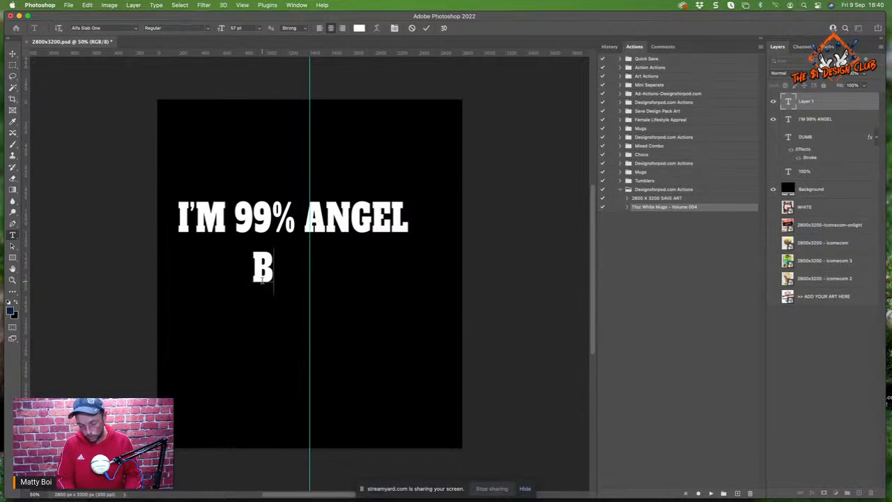
{"action": "type", "text": "UT OHHHH"}
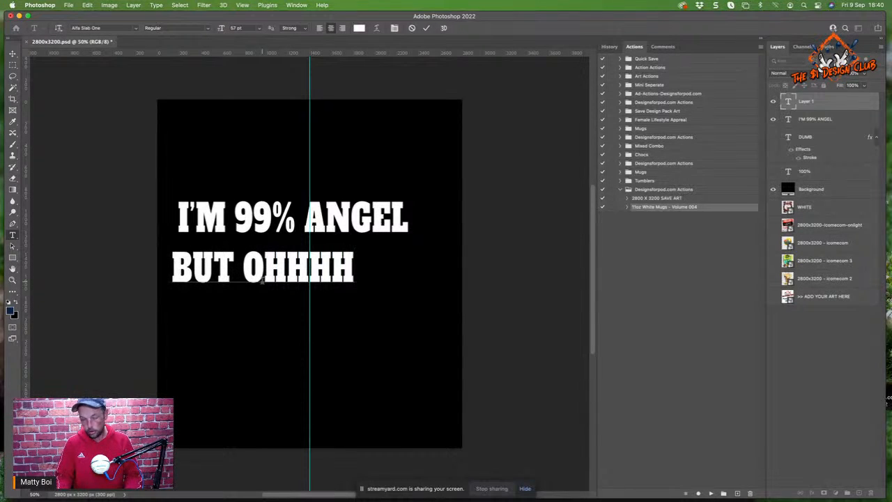
{"action": "type", "text": ","}
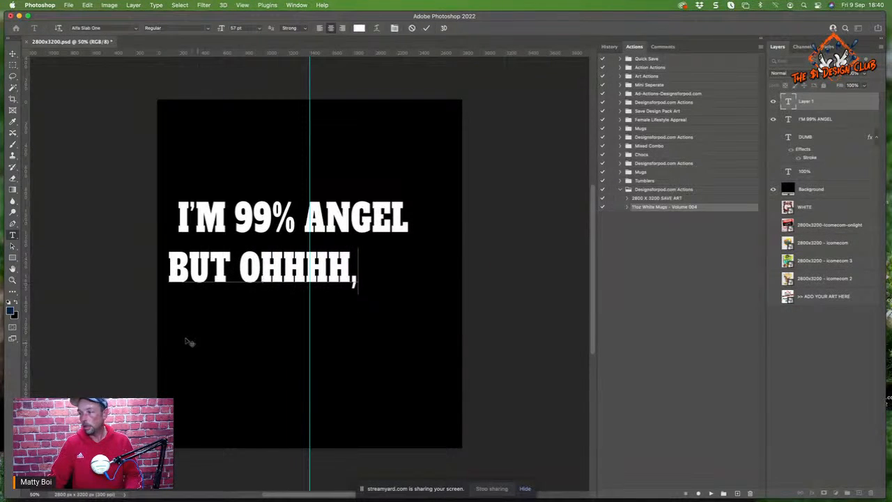
{"action": "left_click", "coordinate": [822, 360]}
- Add a third text layer reading THAT 1% below the BUT OHHHH, line
{"action": "left_click", "coordinate": [199, 346]}
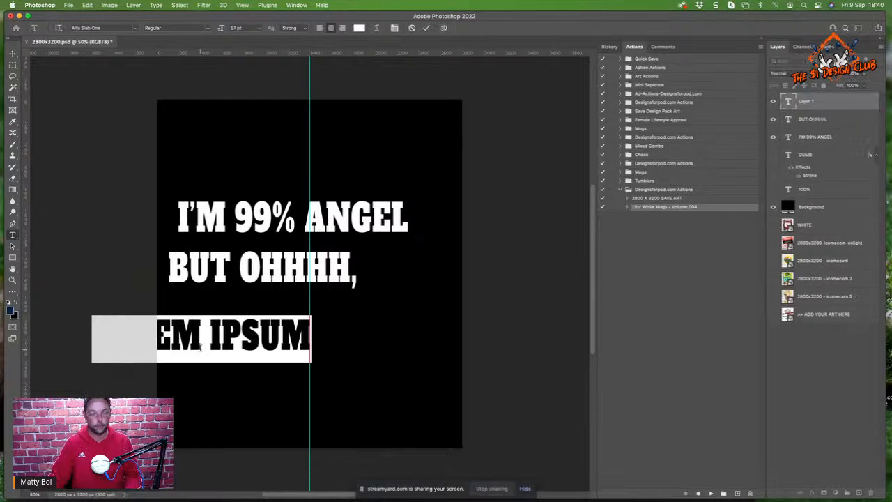
{"action": "type", "text": "THAT"}
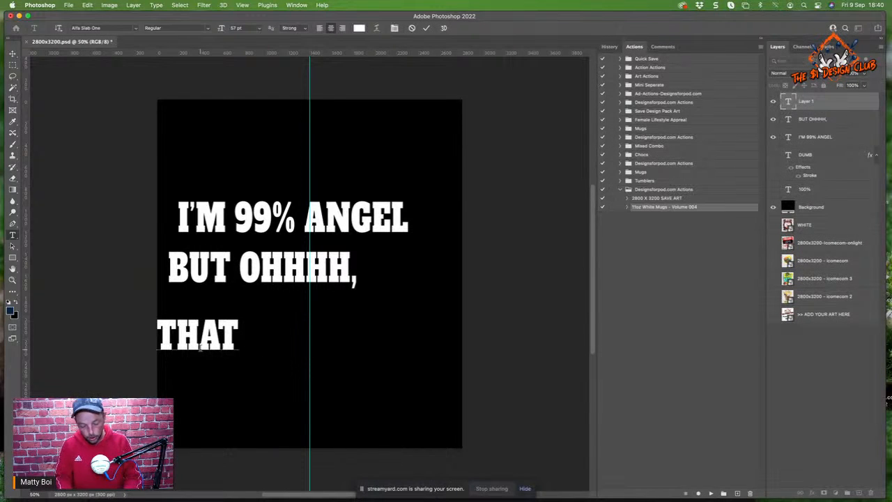
{"action": "type", "text": " 1%"}
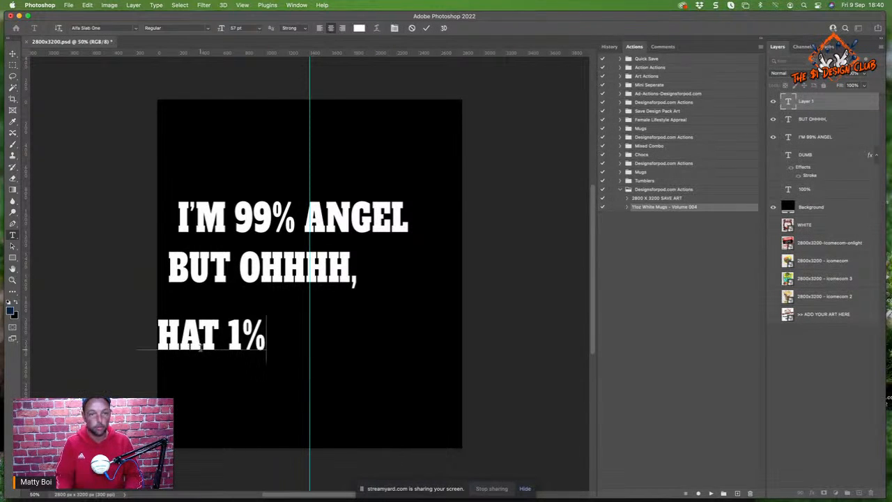
{"action": "left_click", "coordinate": [819, 400]}
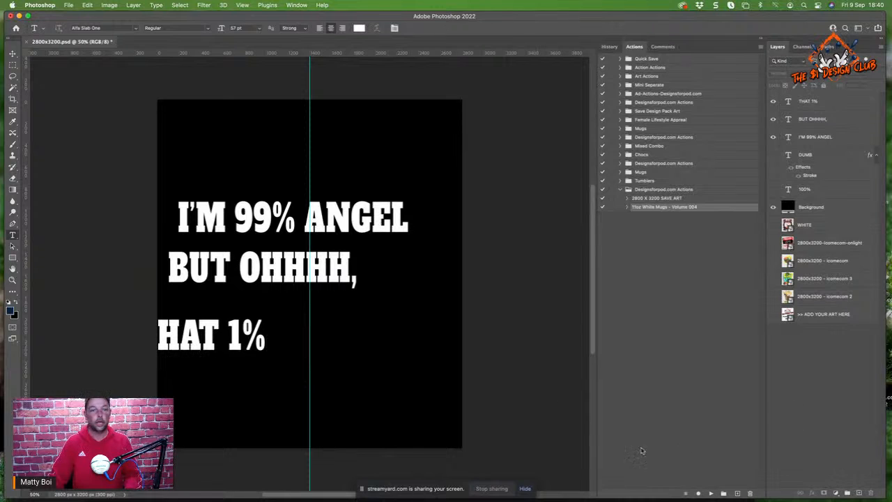
- Move the three text lines into an evenly stacked block roughly centred on the vertical guide
{"action": "left_click", "coordinate": [12, 53]}
{"action": "left_click_drag", "start_coordinate": [187, 330], "coordinate": [288, 308]}
{"action": "left_click_drag", "start_coordinate": [272, 265], "coordinate": [303, 259]}
{"action": "left_click_drag", "start_coordinate": [327, 222], "coordinate": [335, 212]}
- Try left alignment on the I'M 99% ANGEL text and restore its centre alignment
{"action": "left_click", "coordinate": [13, 235]}
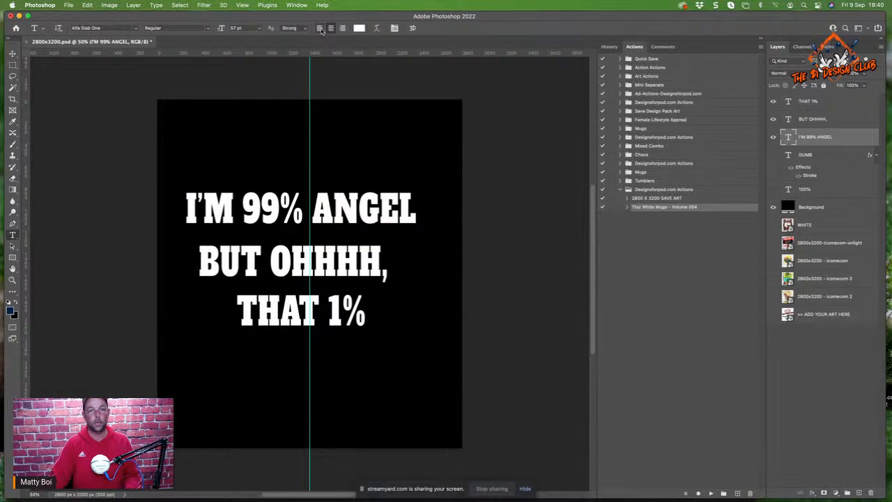
{"action": "left_click", "coordinate": [320, 29]}
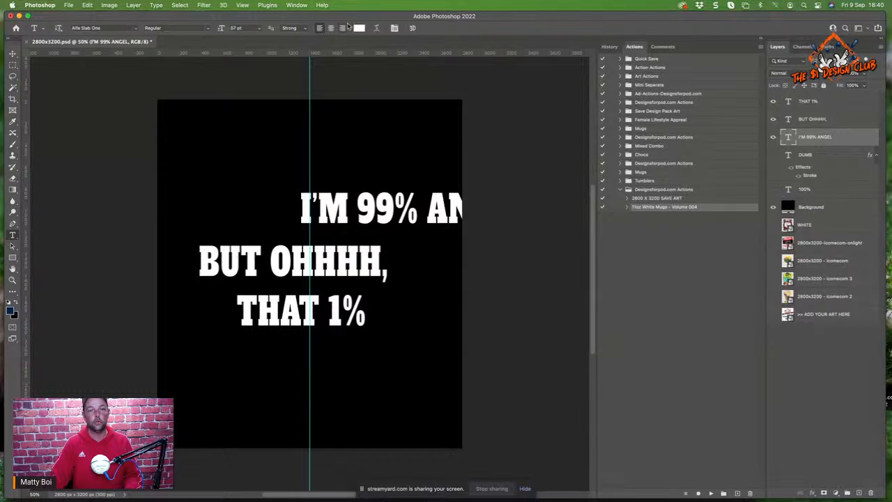
{"action": "left_click", "coordinate": [332, 29]}
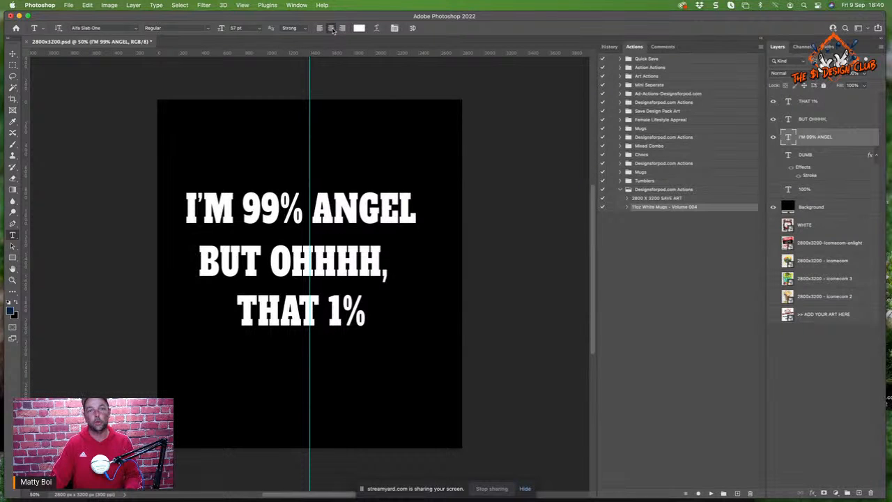
{"action": "left_click", "coordinate": [321, 30]}
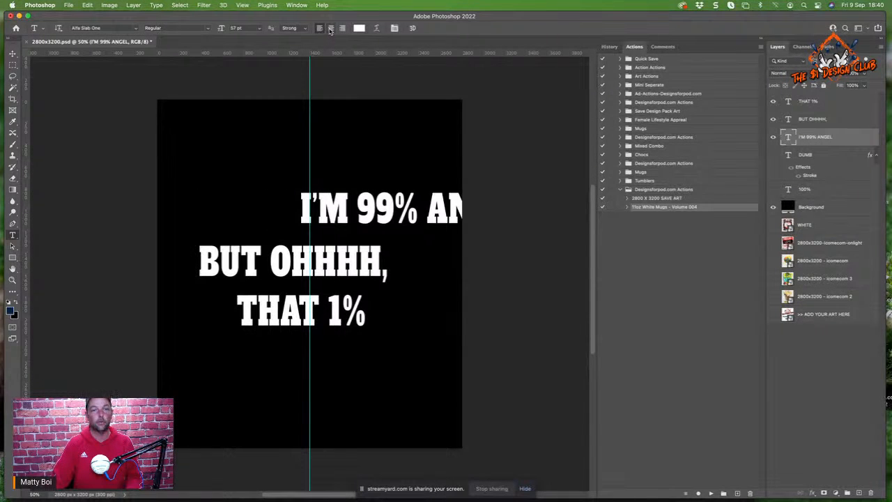
{"action": "left_click", "coordinate": [331, 29]}
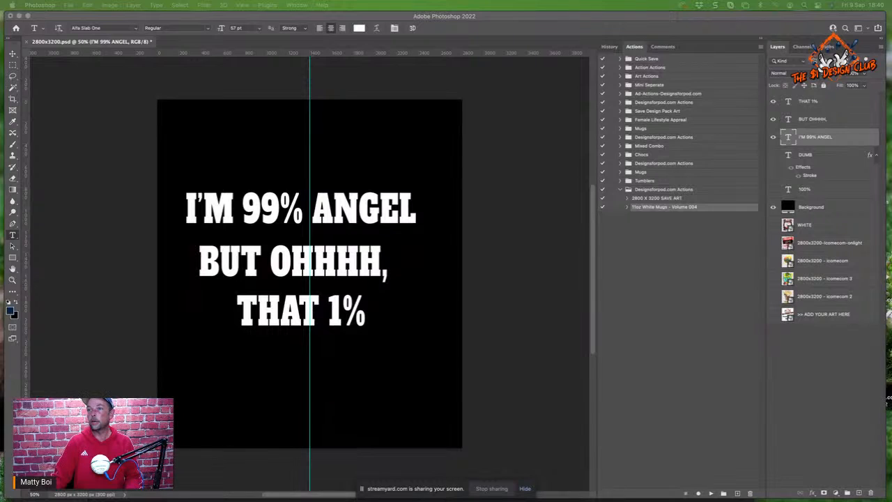
- Change the font of the I'M 99% ANGEL text to Marker Felt Thin
{"action": "key", "text": "super+Tab"}
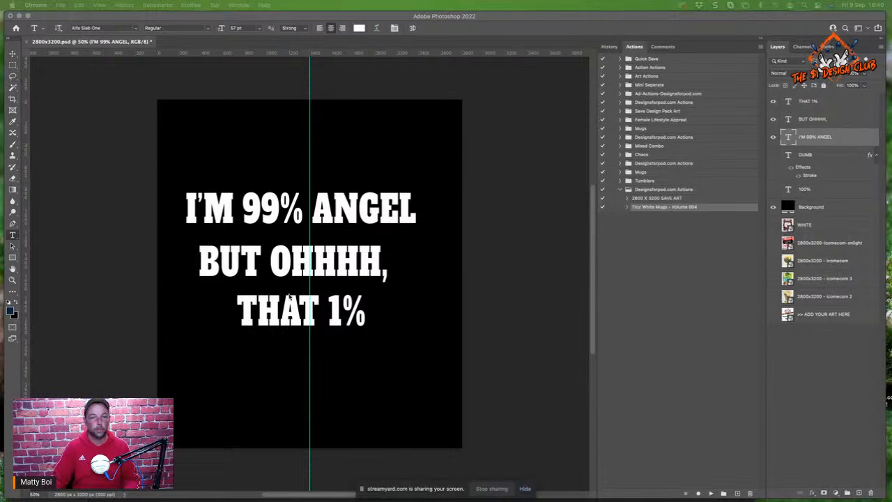
{"action": "left_click", "coordinate": [357, 205]}
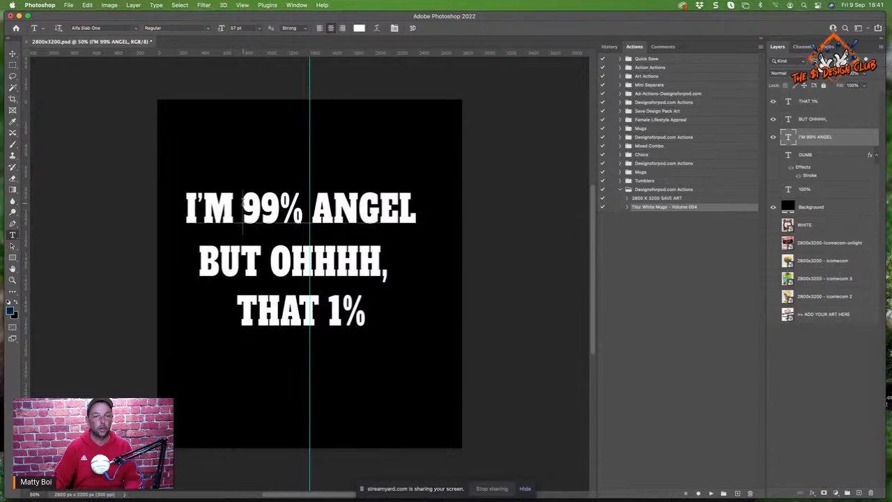
{"action": "triple_click", "coordinate": [242, 199]}
{"action": "left_click", "coordinate": [138, 28]}
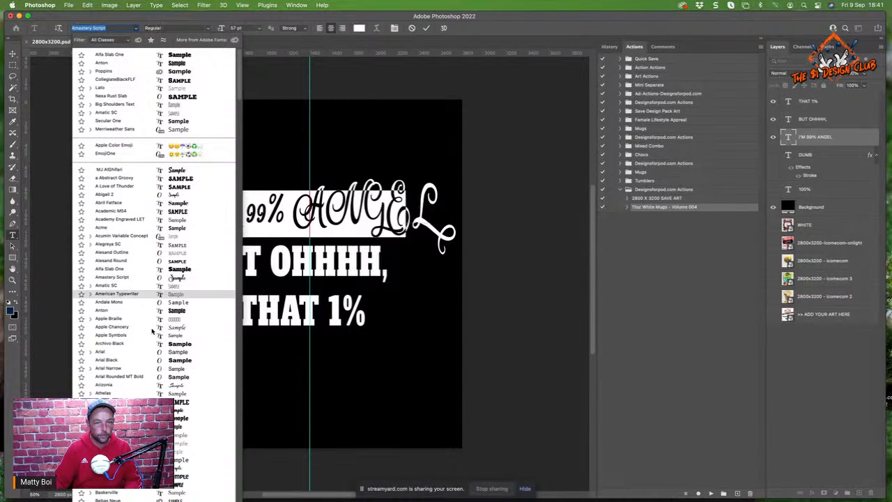
{"action": "scroll", "coordinate": [152, 345], "scroll_direction": "down", "scroll_amount": 5}
{"action": "scroll", "coordinate": [152, 345], "scroll_direction": "down", "scroll_amount": 5}
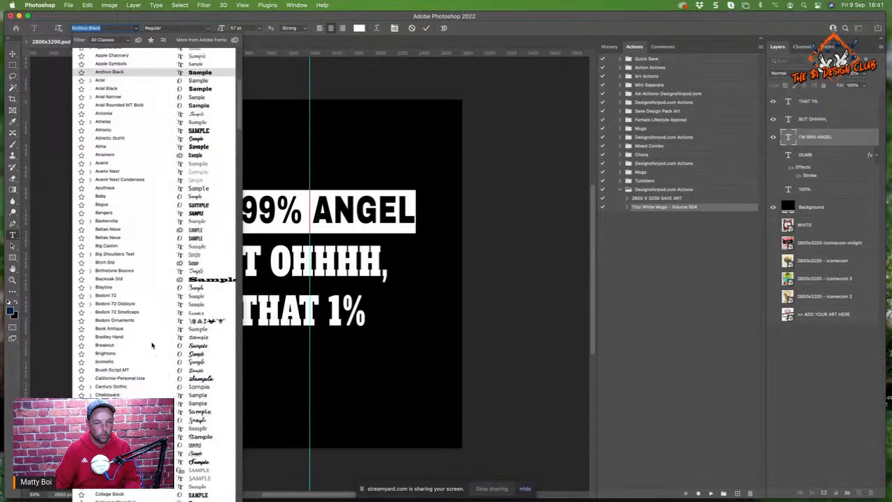
{"action": "scroll", "coordinate": [185, 388], "scroll_direction": "down", "scroll_amount": 8}
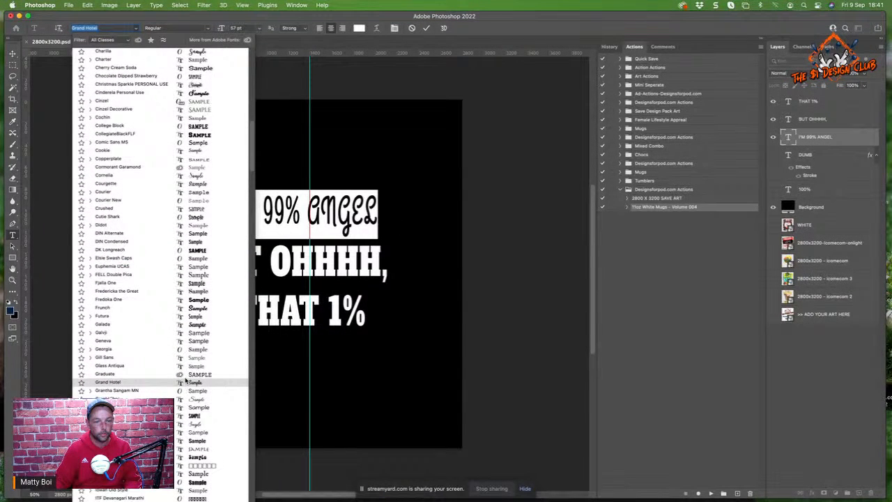
{"action": "scroll", "coordinate": [183, 390], "scroll_direction": "down", "scroll_amount": 5}
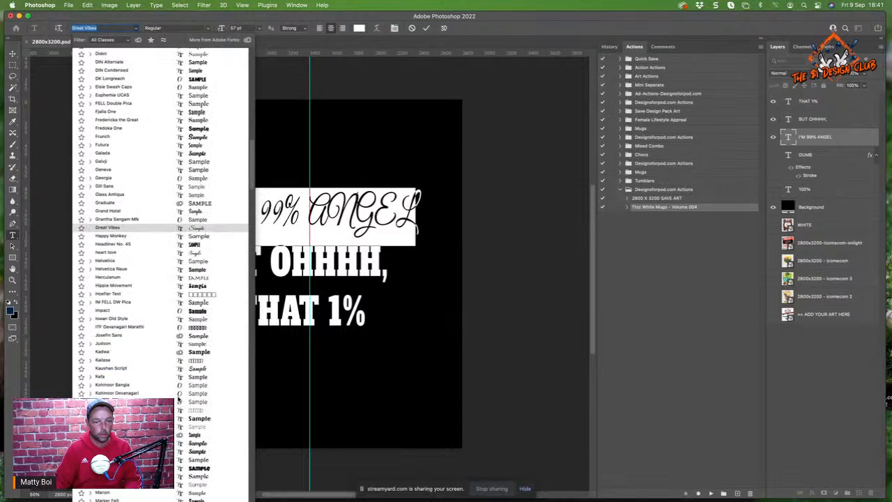
{"action": "scroll", "coordinate": [179, 399], "scroll_direction": "down", "scroll_amount": 3}
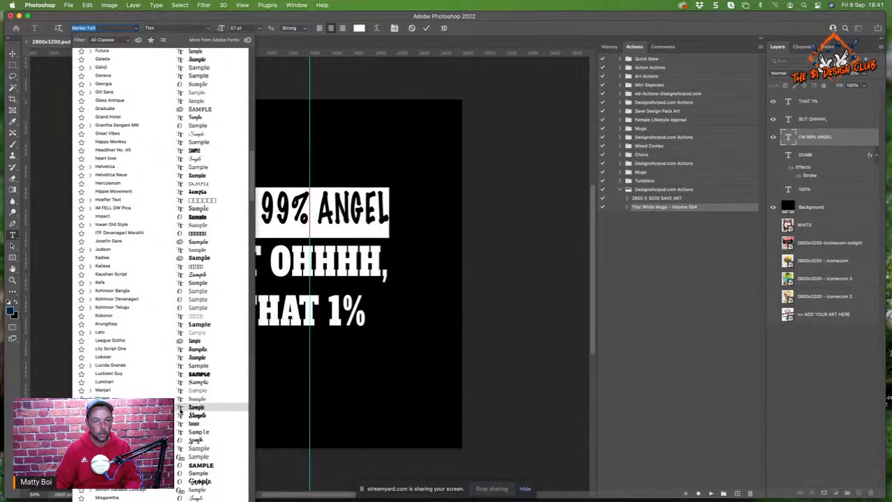
{"action": "left_click", "coordinate": [180, 410]}
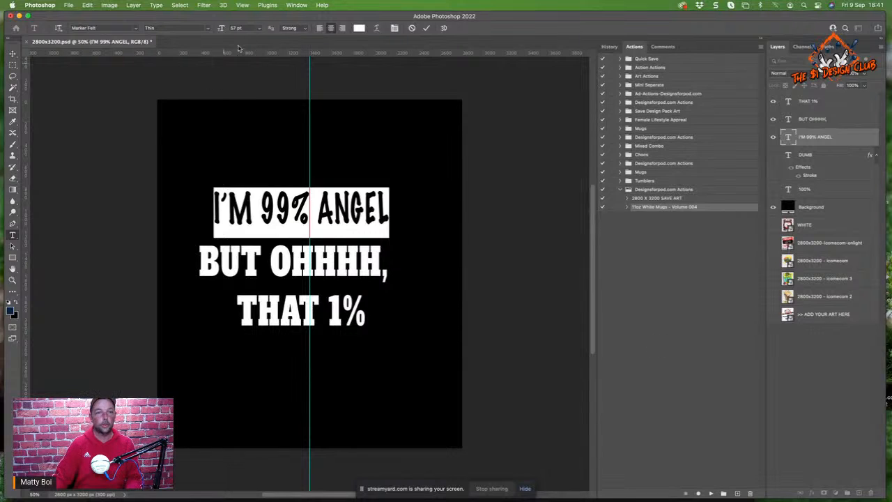
- Set the I'M 99% ANGEL text to 79 pt, move it up, and restack the two lower lines closely beneath it
{"action": "left_click_drag", "start_coordinate": [222, 29], "coordinate": [229, 30]}
{"action": "left_click", "coordinate": [12, 53]}
{"action": "left_click_drag", "start_coordinate": [356, 206], "coordinate": [354, 186]}
{"action": "left_click_drag", "start_coordinate": [331, 265], "coordinate": [331, 248]}
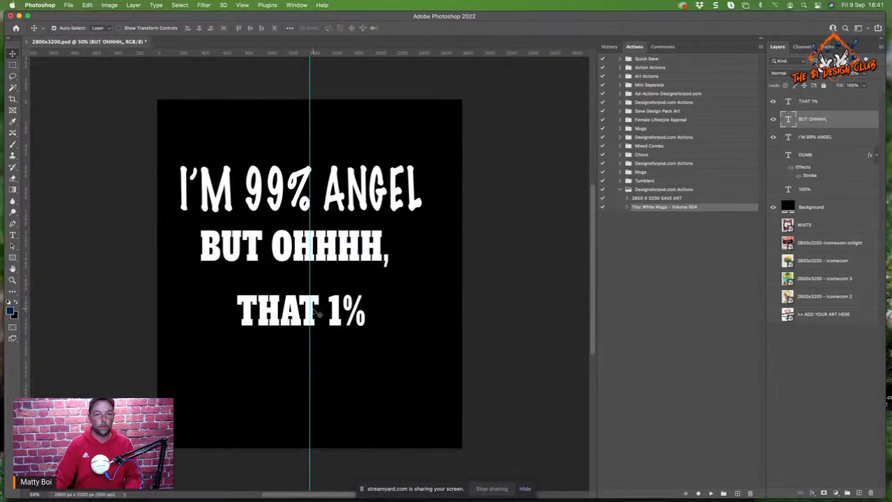
{"action": "left_click_drag", "start_coordinate": [318, 308], "coordinate": [319, 282]}
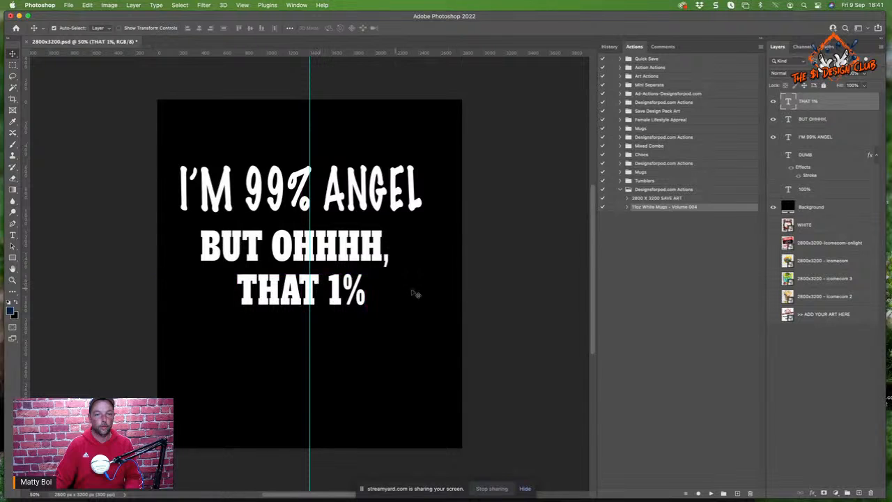
{"action": "double_click", "coordinate": [787, 207]}
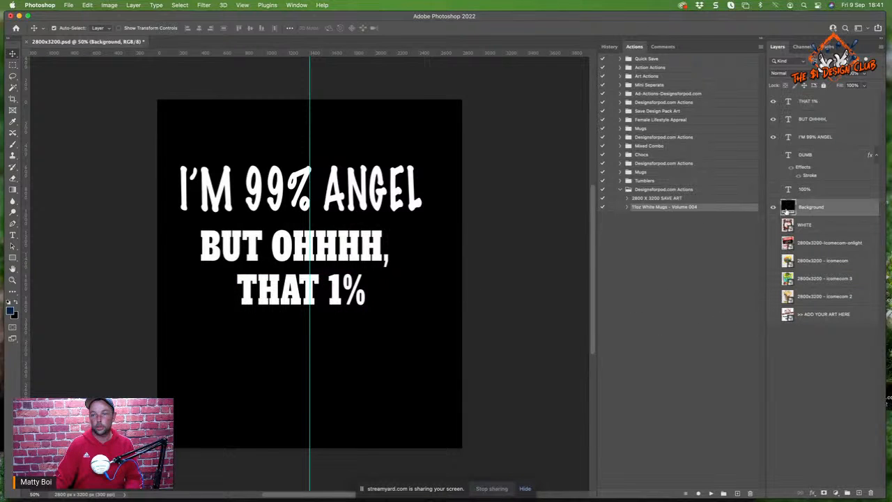
{"action": "left_click", "coordinate": [675, 208]}
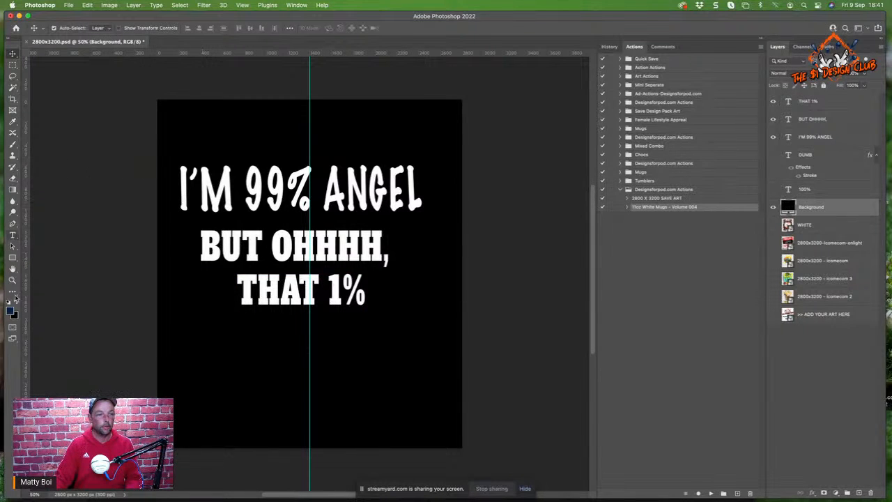
- Recolour the I'M 99% ANGEL text bright red
{"action": "left_click", "coordinate": [202, 186]}
{"action": "left_click", "coordinate": [12, 237]}
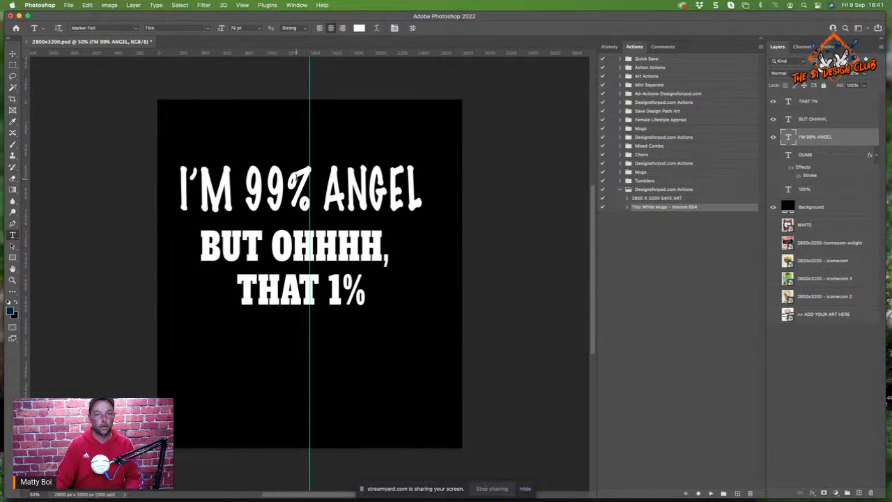
{"action": "triple_click", "coordinate": [295, 178]}
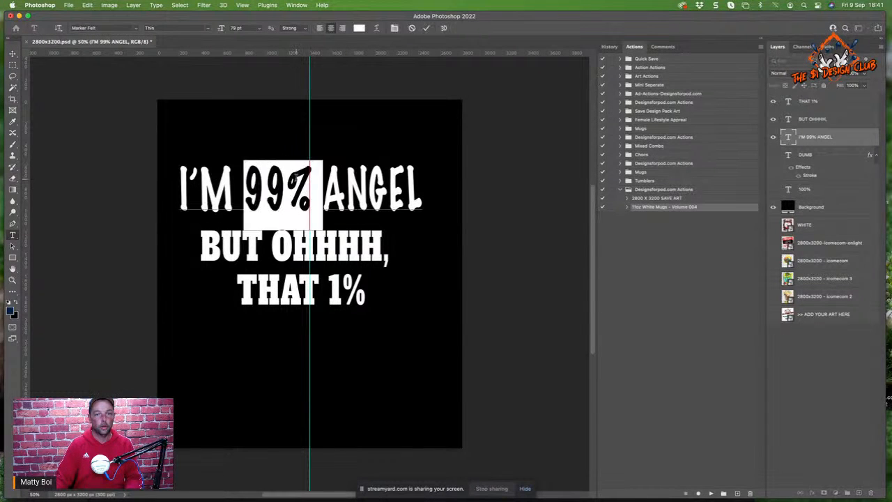
{"action": "left_click", "coordinate": [359, 28]}
{"action": "left_click", "coordinate": [552, 250]}
{"action": "left_click_drag", "start_coordinate": [552, 249], "coordinate": [599, 183]}
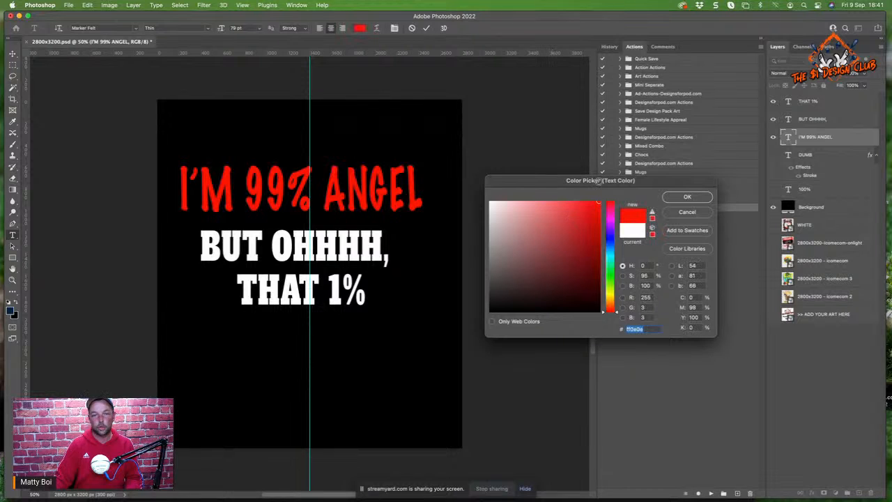
{"action": "left_click", "coordinate": [687, 197]}
{"action": "left_click", "coordinate": [850, 373]}
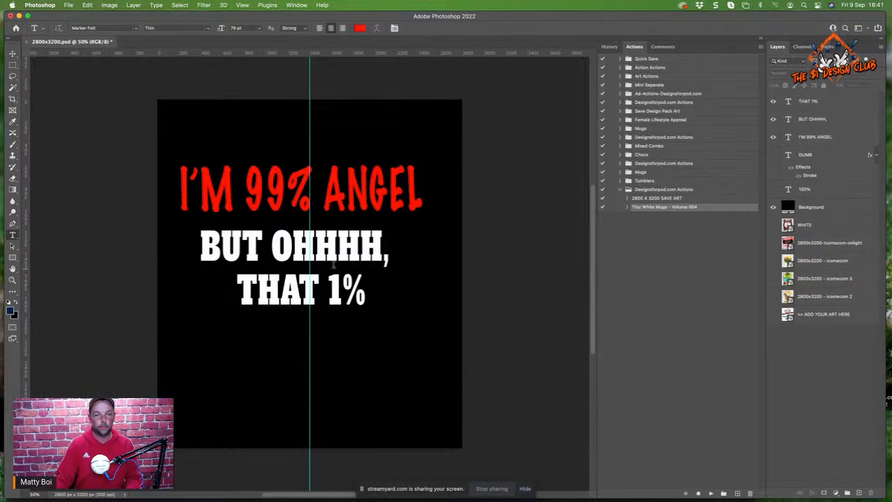
- Recolour the BUT OHHHH, text dark blue (0b21c4)
{"action": "triple_click", "coordinate": [314, 250]}
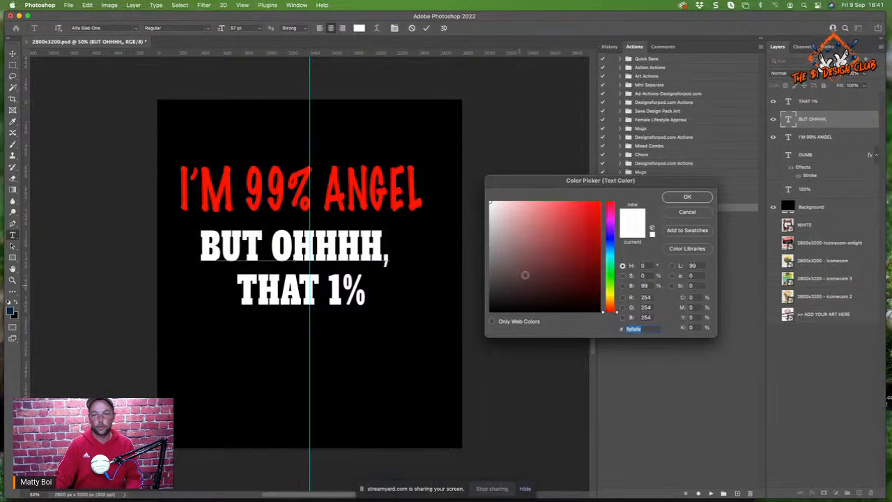
{"action": "left_click", "coordinate": [612, 240]}
{"action": "left_click", "coordinate": [594, 226]}
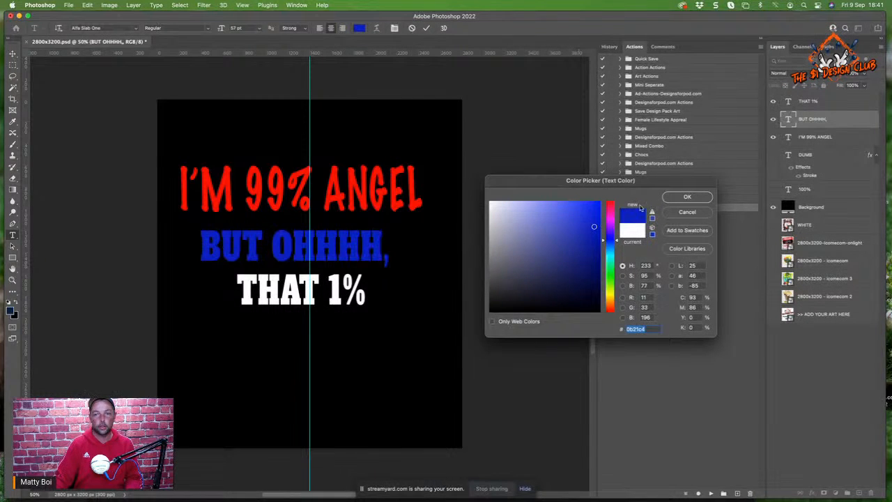
{"action": "left_click", "coordinate": [687, 196]}
{"action": "left_click", "coordinate": [201, 273]}
- Recolour the THAT 1% text bright green
{"action": "triple_click", "coordinate": [267, 293]}
{"action": "left_click", "coordinate": [358, 29]}
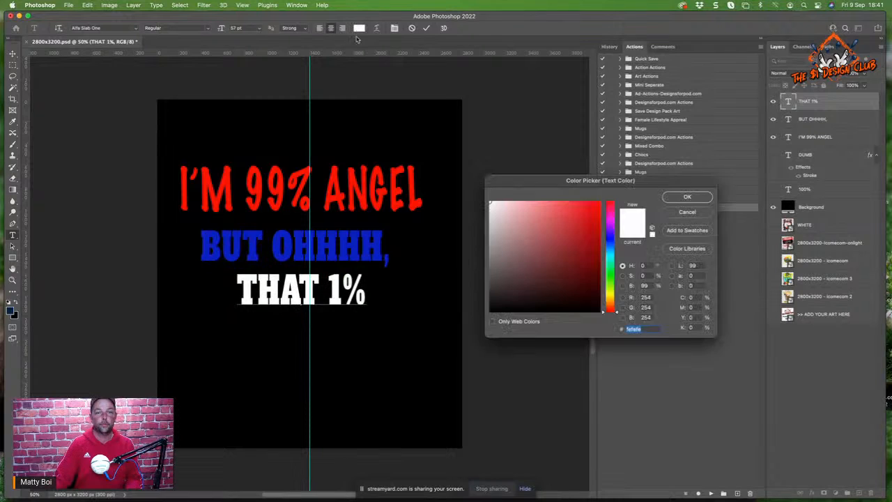
{"action": "left_click_drag", "start_coordinate": [609, 283], "coordinate": [610, 272]}
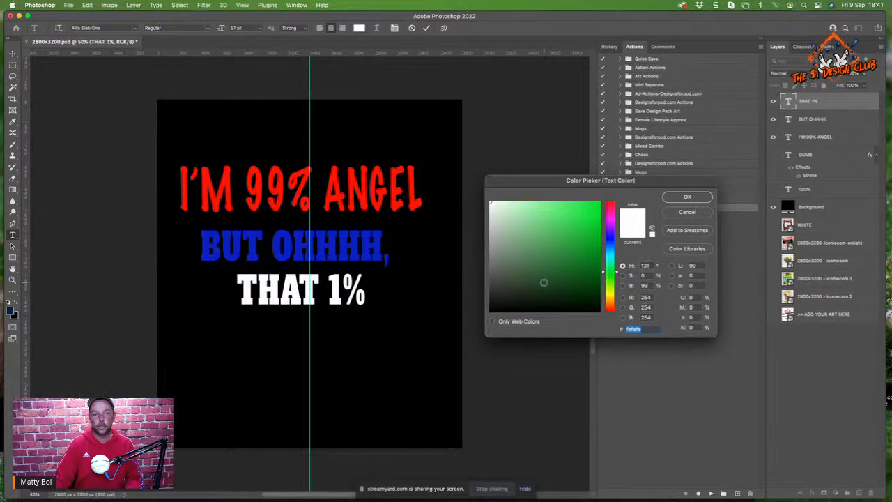
{"action": "left_click", "coordinate": [577, 222]}
{"action": "left_click", "coordinate": [687, 196]}
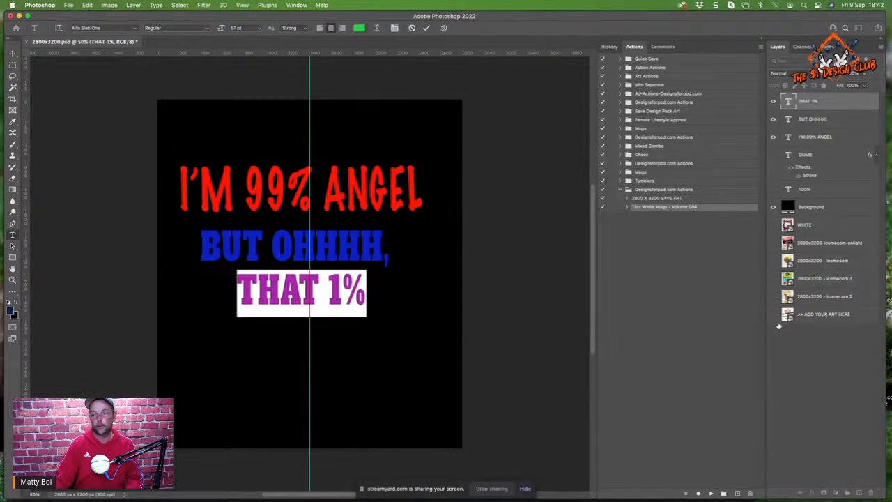
{"action": "left_click", "coordinate": [800, 350]}
- Shift the three text lines so each is centred on the vertical guide, tightening the gaps between them
{"action": "left_click", "coordinate": [12, 54]}
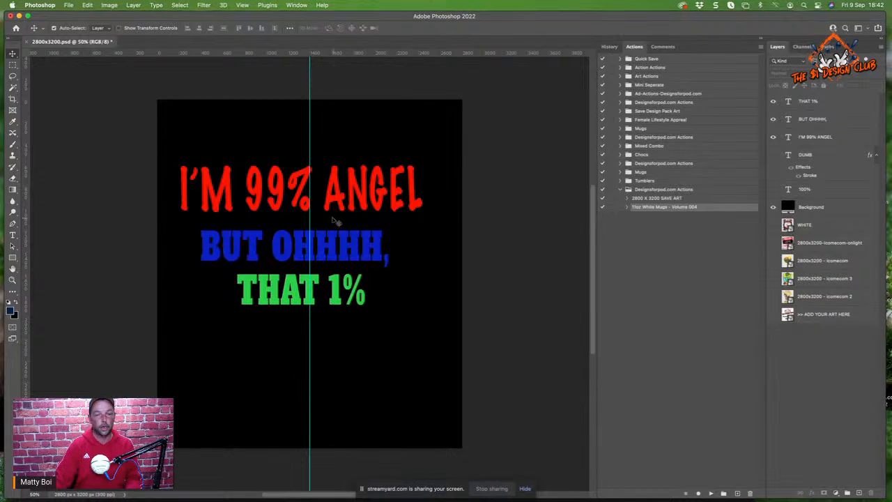
{"action": "left_click", "coordinate": [272, 186]}
{"action": "left_click_drag", "start_coordinate": [273, 186], "coordinate": [281, 187]}
{"action": "left_click", "coordinate": [318, 251]}
{"action": "left_click_drag", "start_coordinate": [318, 251], "coordinate": [324, 246]}
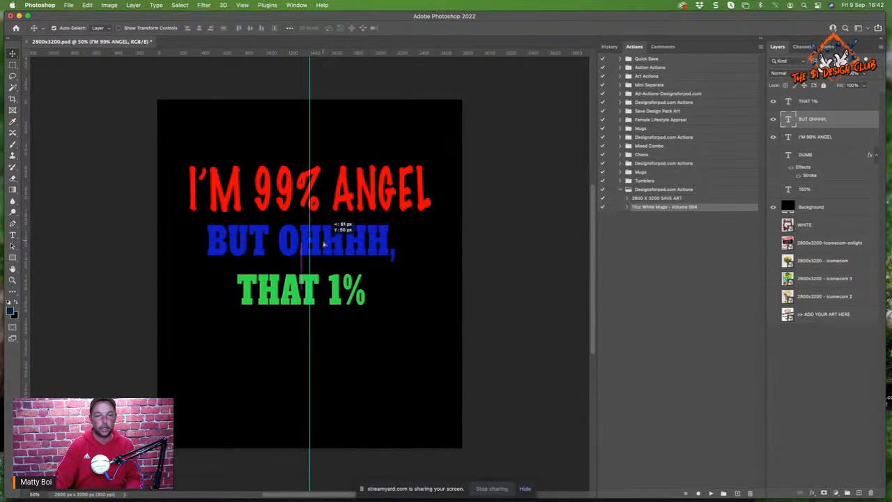
{"action": "left_click_drag", "start_coordinate": [316, 280], "coordinate": [323, 274]}
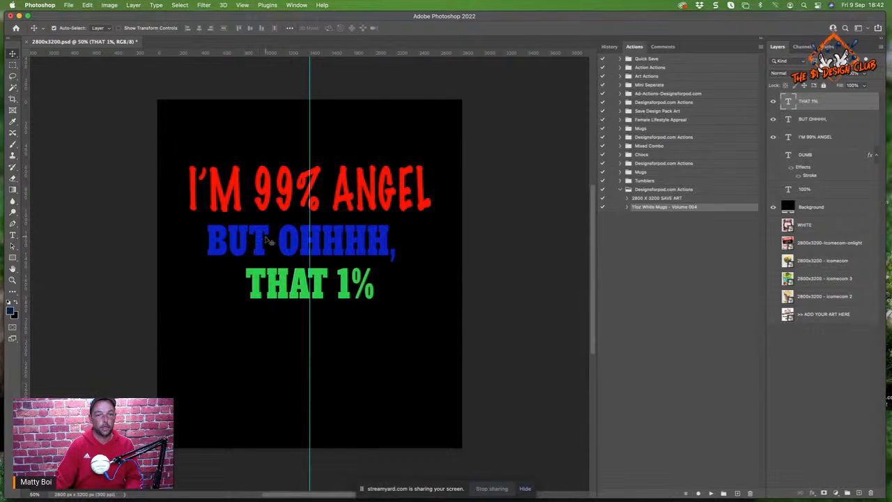
- Recolour the BUT OHHHH, text black
{"action": "left_click", "coordinate": [12, 237]}
{"action": "triple_click", "coordinate": [267, 239]}
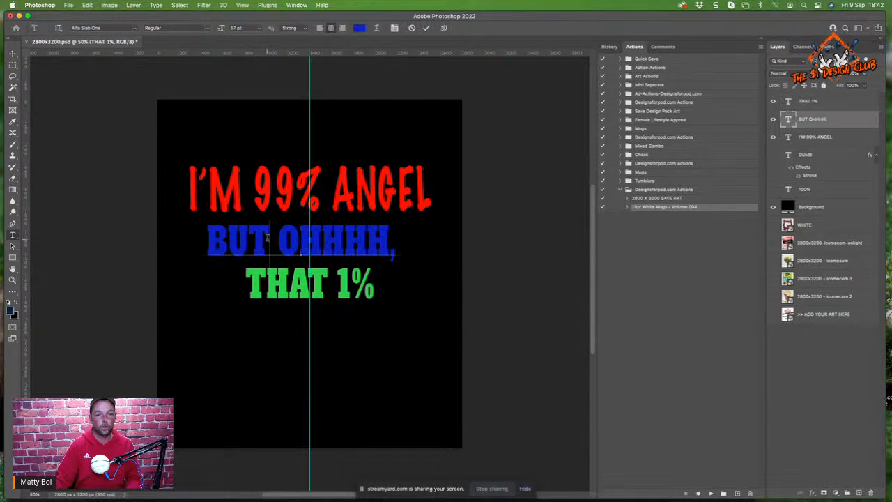
{"action": "left_click", "coordinate": [358, 28]}
{"action": "left_click_drag", "start_coordinate": [537, 260], "coordinate": [499, 341]}
{"action": "left_click", "coordinate": [687, 198]}
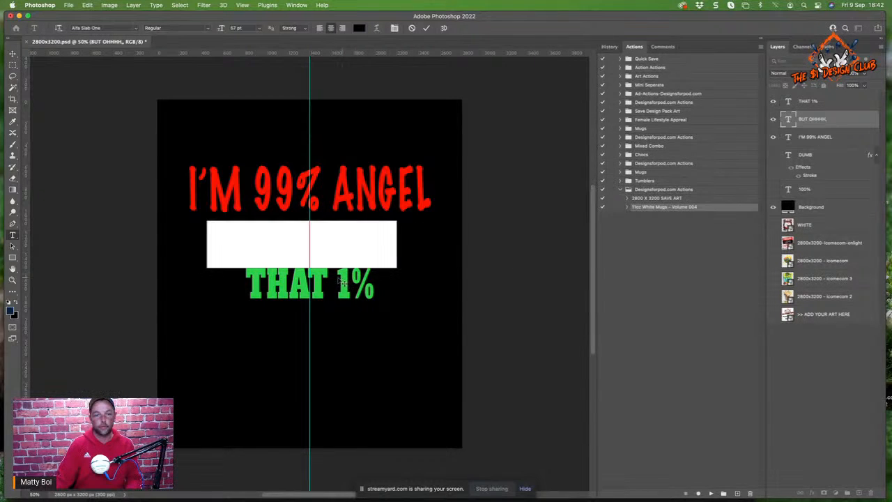
{"action": "left_click", "coordinate": [784, 360]}
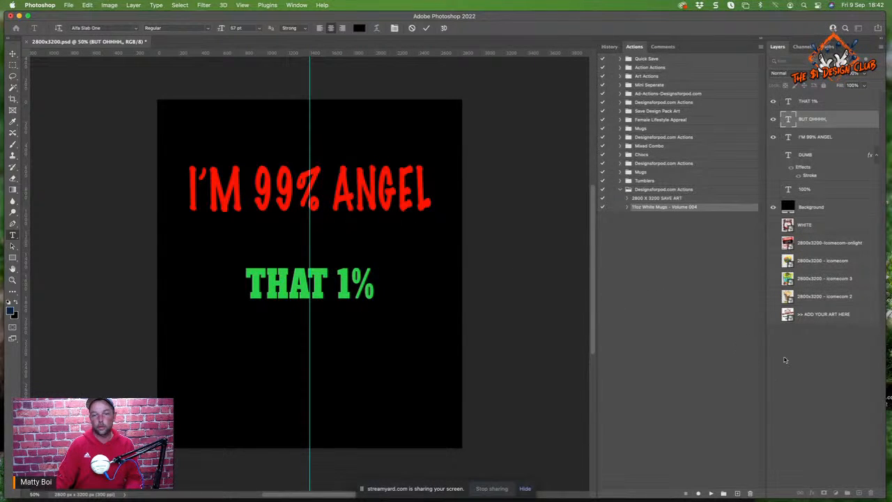
- Recolour the THAT 1% text black (000000)
{"action": "triple_click", "coordinate": [310, 279]}
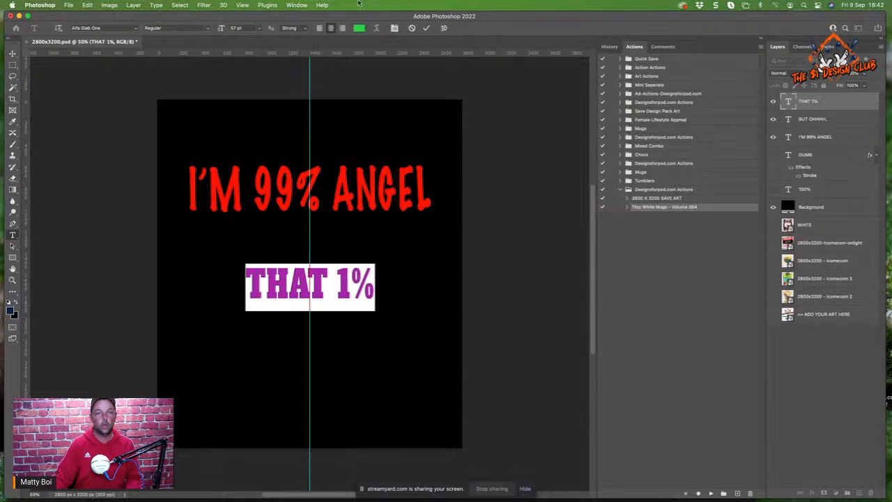
{"action": "left_click", "coordinate": [357, 29]}
{"action": "left_click_drag", "start_coordinate": [500, 292], "coordinate": [458, 349]}
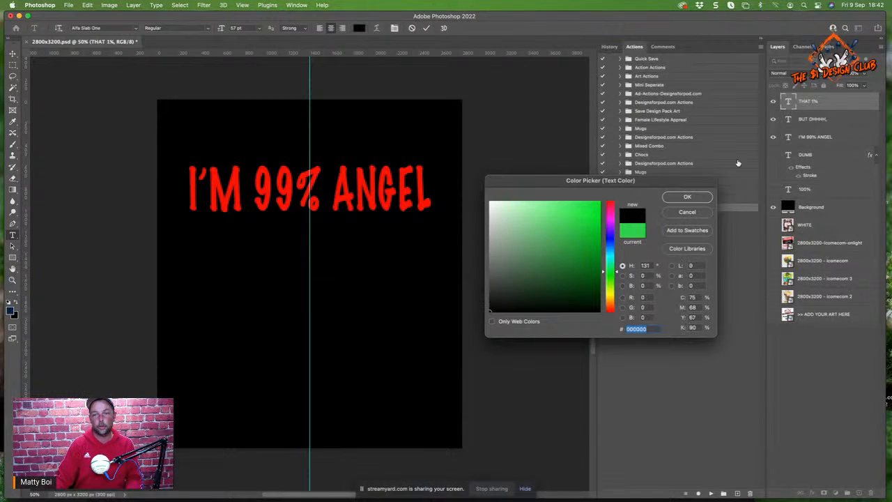
{"action": "left_click", "coordinate": [701, 198]}
- Hide the black Background layer and run the 2800 X 3200 SAVE ART and 11oz White Mugs - Volume 004 actions together
{"action": "left_click", "coordinate": [773, 208]}
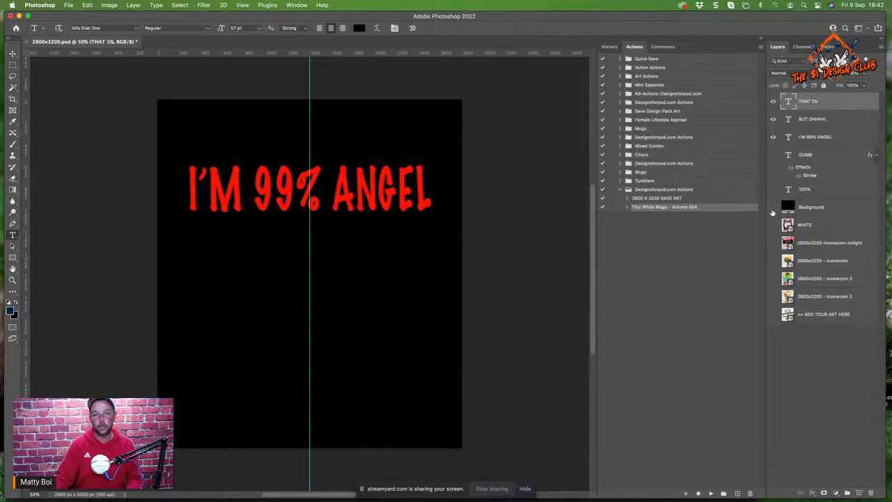
{"action": "left_click", "coordinate": [773, 207]}
{"action": "left_click", "coordinate": [668, 199]}
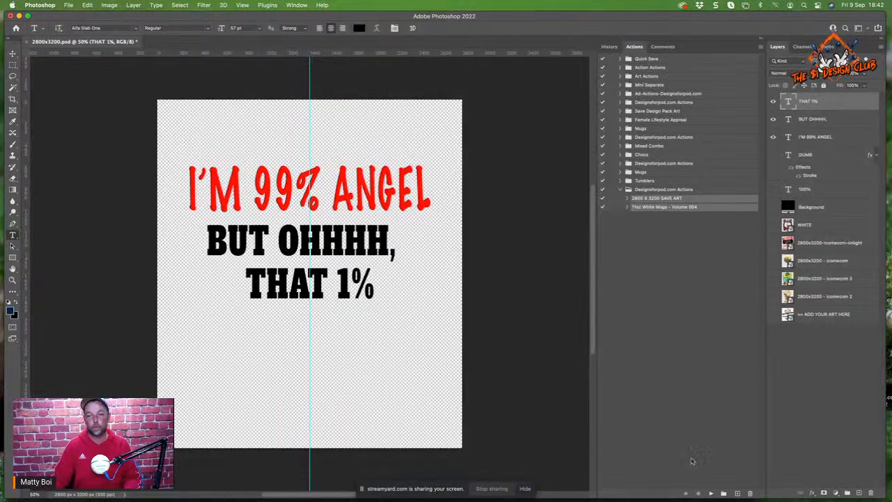
{"action": "left_click", "coordinate": [711, 494]}
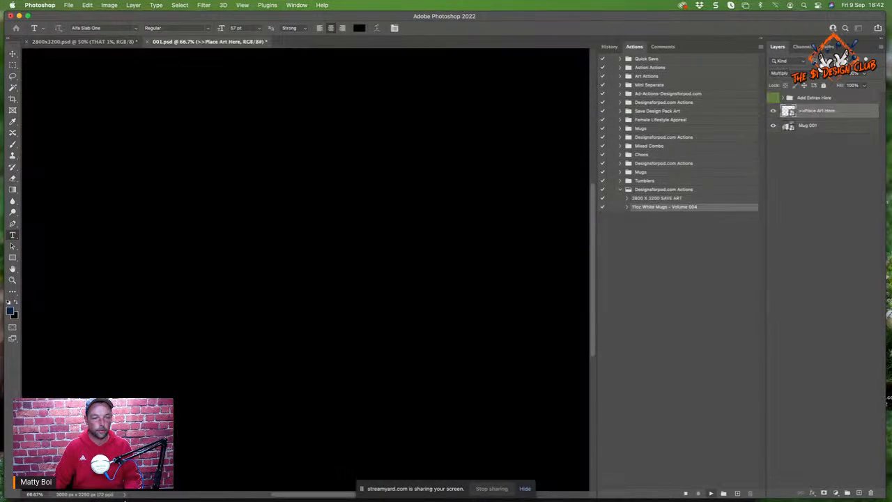
- Switch to Finder's 11oz White Mugs - Volume 004 folder, preview 001.jpg, and check the other mug mockups as they are generated
{"action": "left_click", "coordinate": [105, 484]}
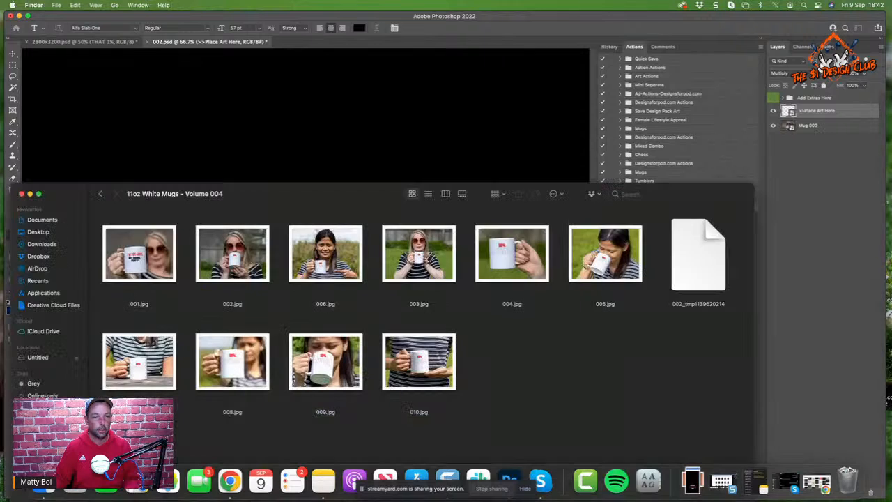
{"action": "left_click_drag", "start_coordinate": [278, 203], "coordinate": [293, 148]}
{"action": "left_click", "coordinate": [184, 201]}
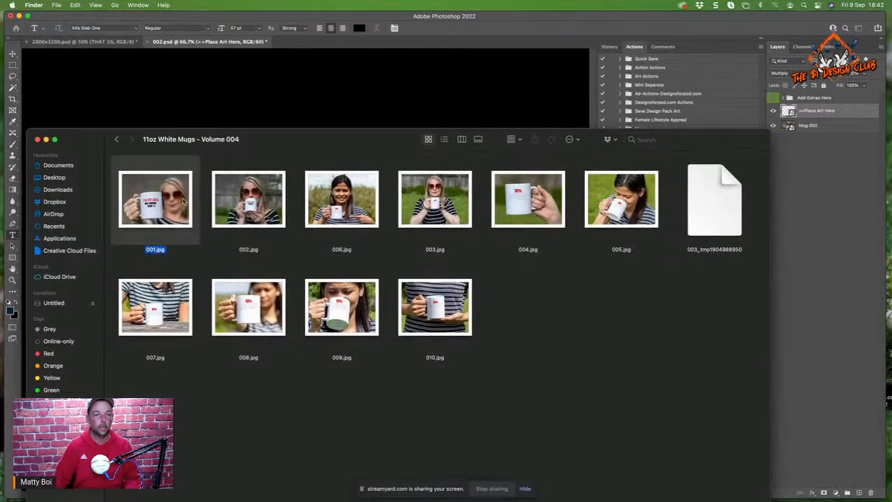
{"action": "key", "text": "space"}
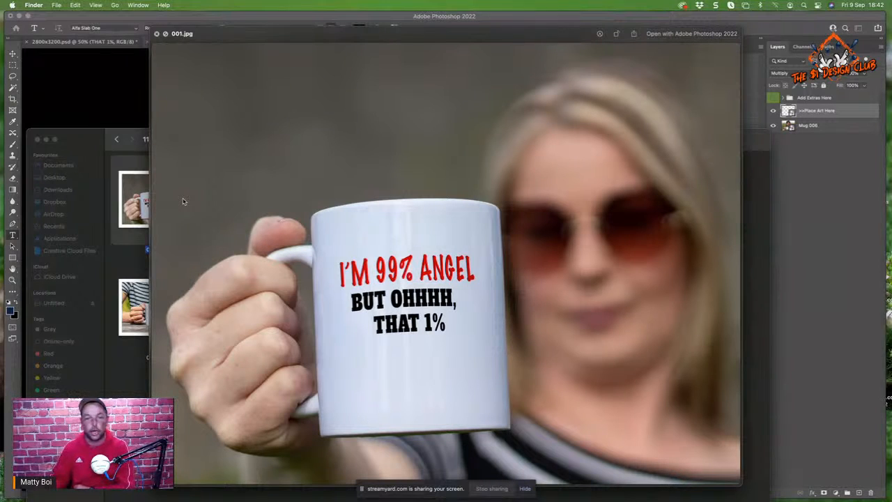
{"action": "left_click", "coordinate": [157, 35]}
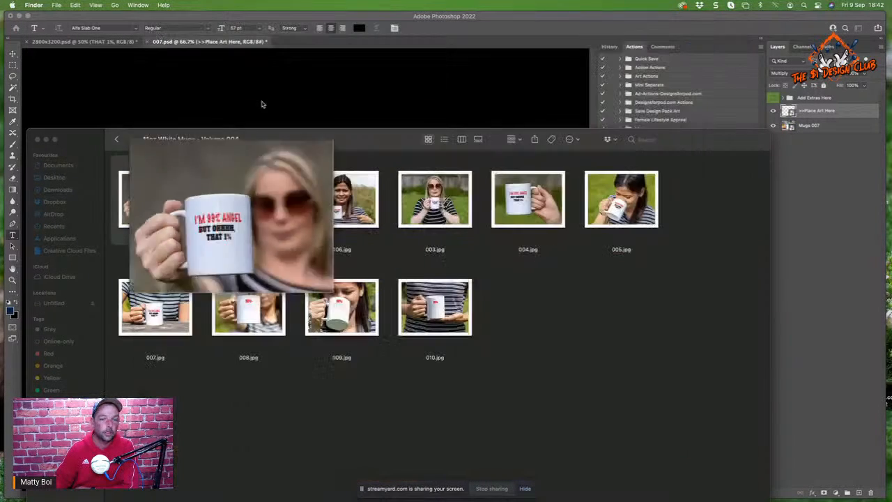
{"action": "left_click_drag", "start_coordinate": [335, 143], "coordinate": [338, 92]}
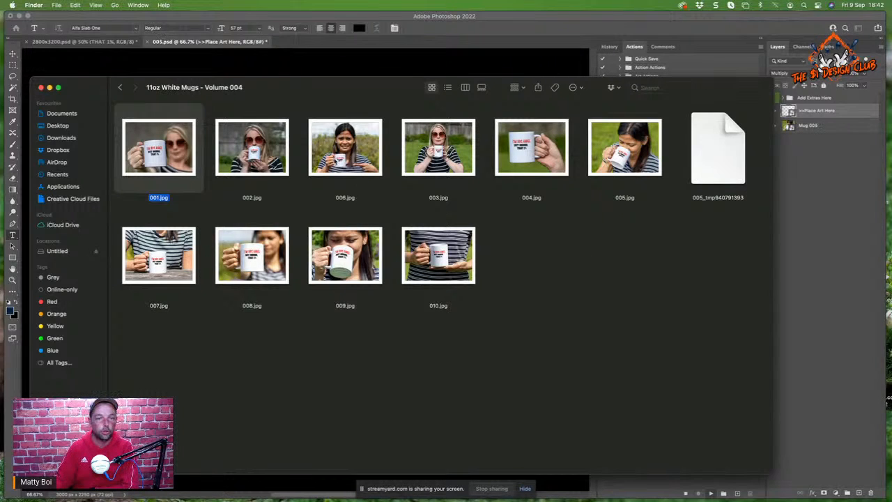
{"action": "left_click_drag", "start_coordinate": [299, 95], "coordinate": [299, 85]}
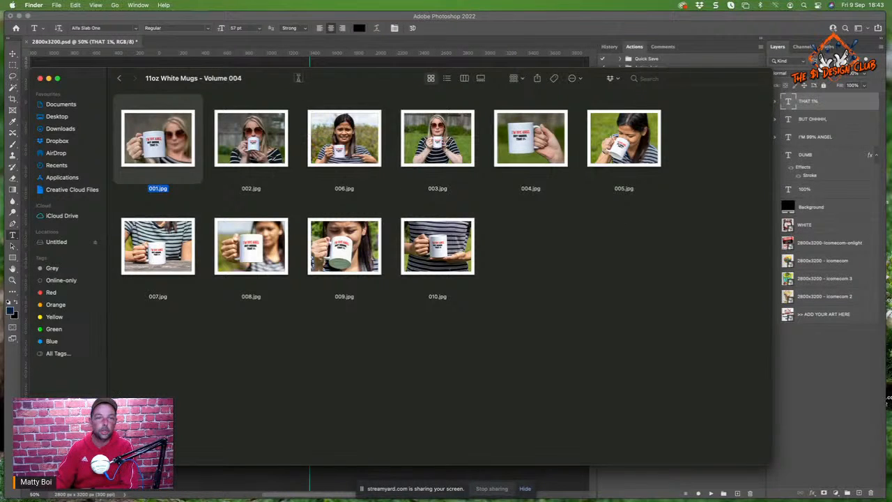
- Return to 2800x3200.psd in Photoshop, select the 2800 X 3200 SAVE ART action, and review the available export options
{"action": "left_click", "coordinate": [85, 42]}
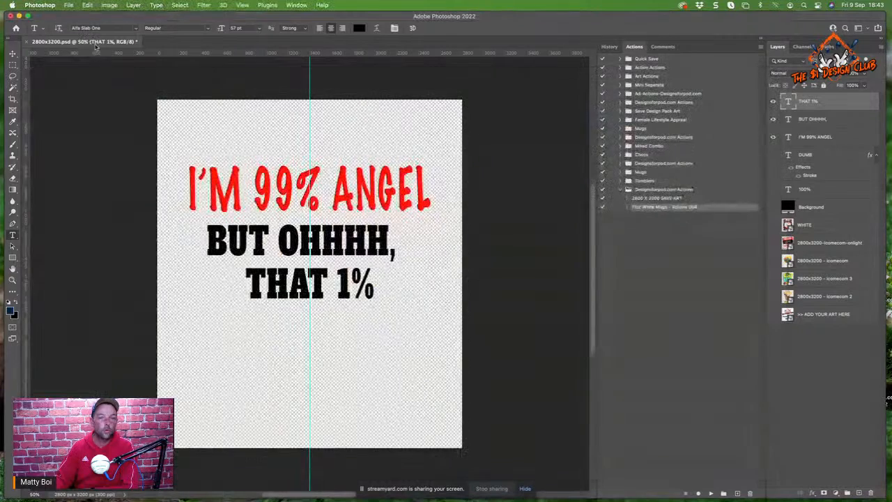
{"action": "left_click", "coordinate": [648, 199]}
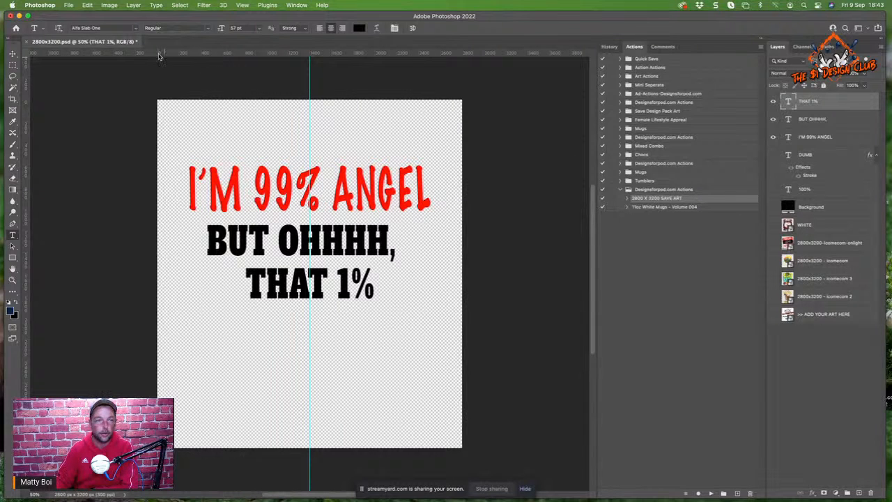
{"action": "left_click", "coordinate": [69, 5]}
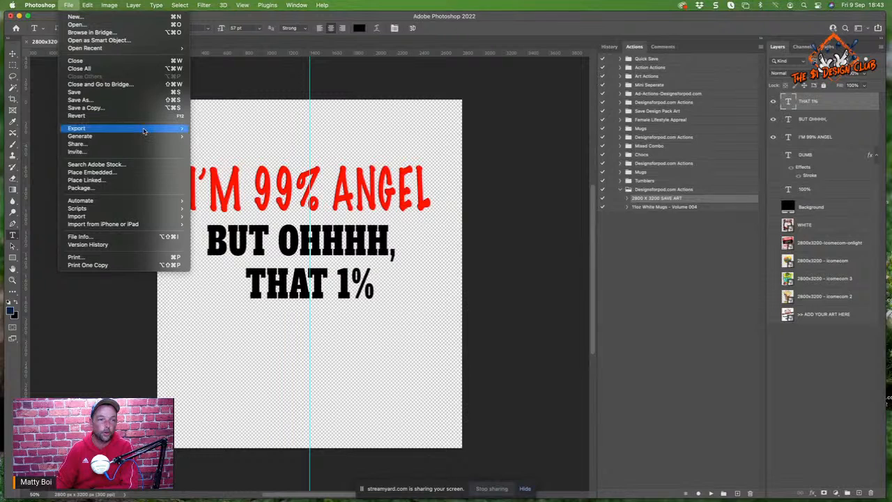
{"action": "mouse_move", "coordinate": [143, 130]}
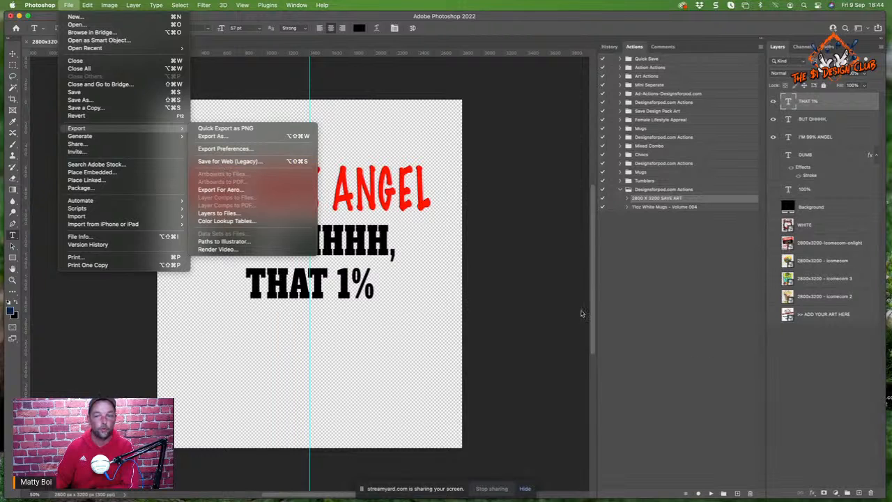
{"action": "left_click", "coordinate": [819, 370]}
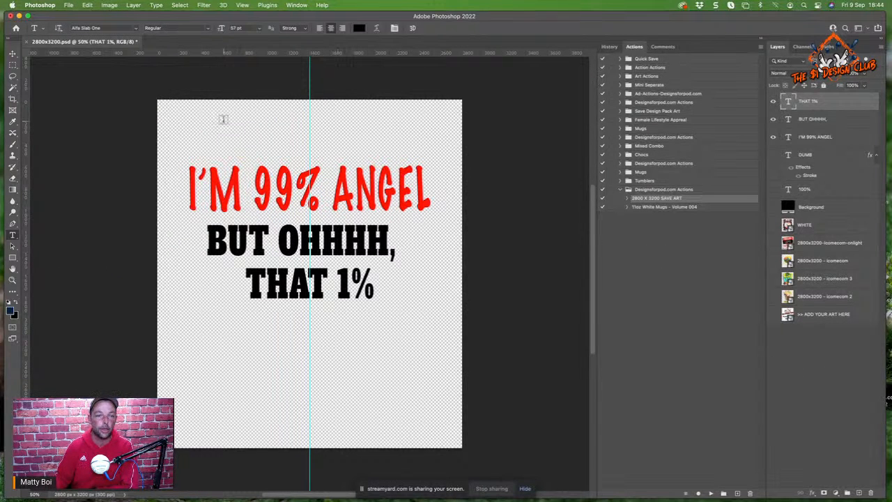
{"action": "left_click", "coordinate": [71, 5]}
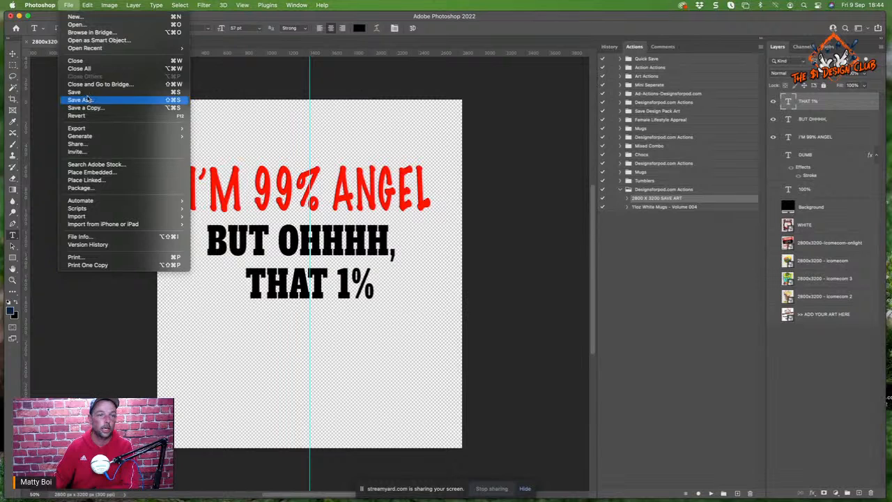
{"action": "left_click", "coordinate": [206, 131]}
{"action": "key", "text": "super+shift+s"}
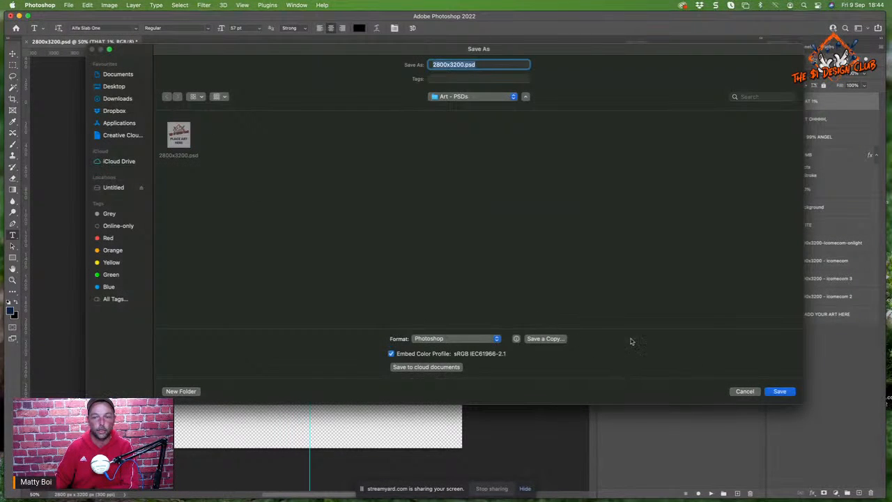
{"action": "left_click", "coordinate": [745, 391]}
- Save a PNG copy of the design as Art work.png in the Published - Mockups folder
{"action": "left_click", "coordinate": [68, 5]}
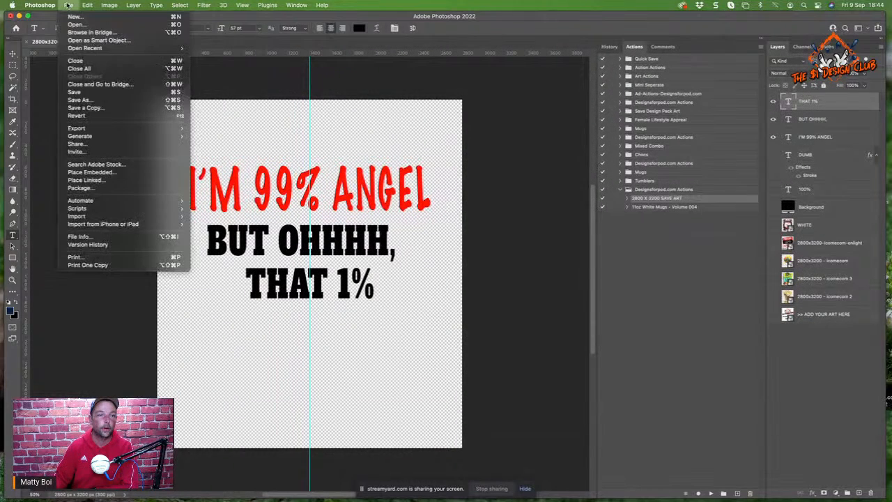
{"action": "left_click", "coordinate": [85, 108]}
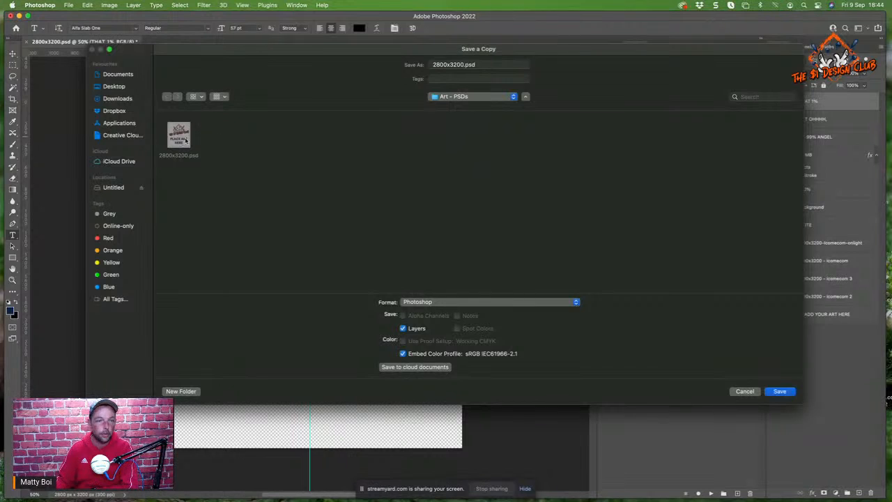
{"action": "left_click", "coordinate": [485, 101]}
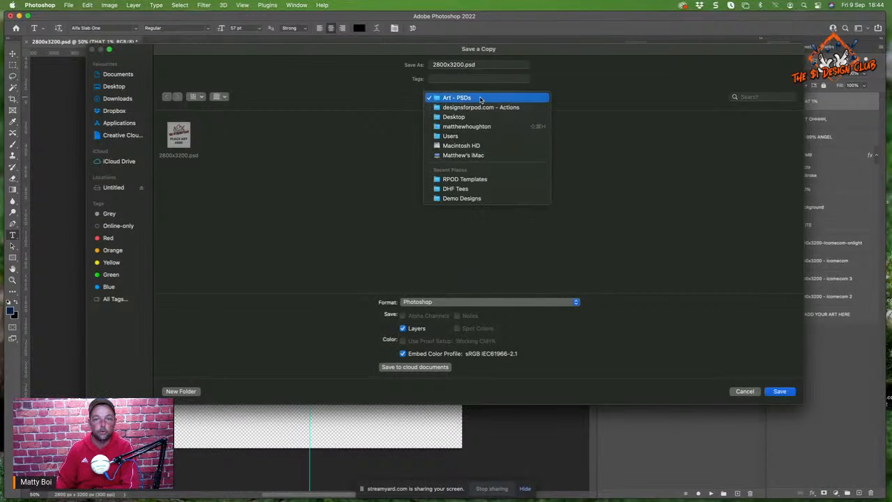
{"action": "left_click", "coordinate": [479, 107]}
{"action": "double_click", "coordinate": [373, 140]}
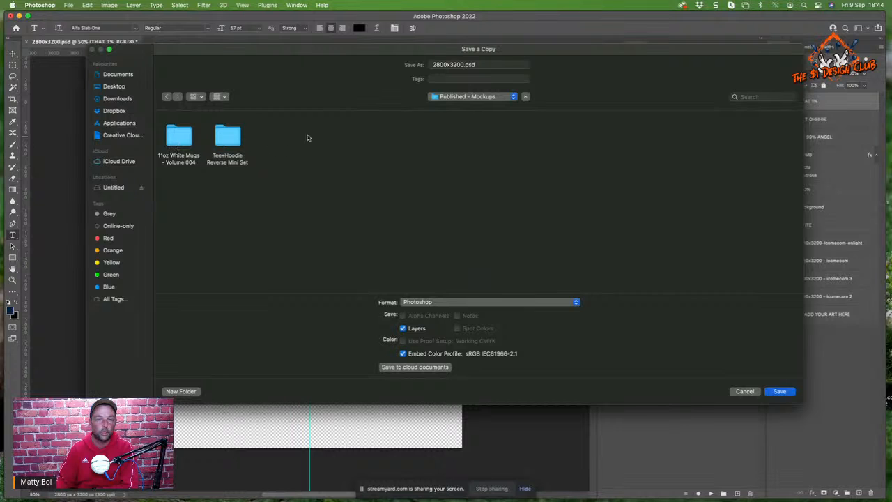
{"action": "double_click", "coordinate": [442, 64]}
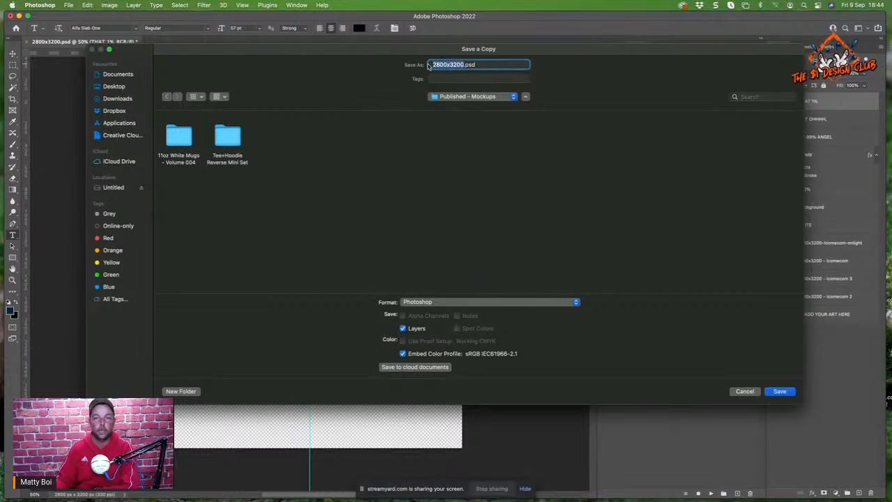
{"action": "type", "text": "Art w"}
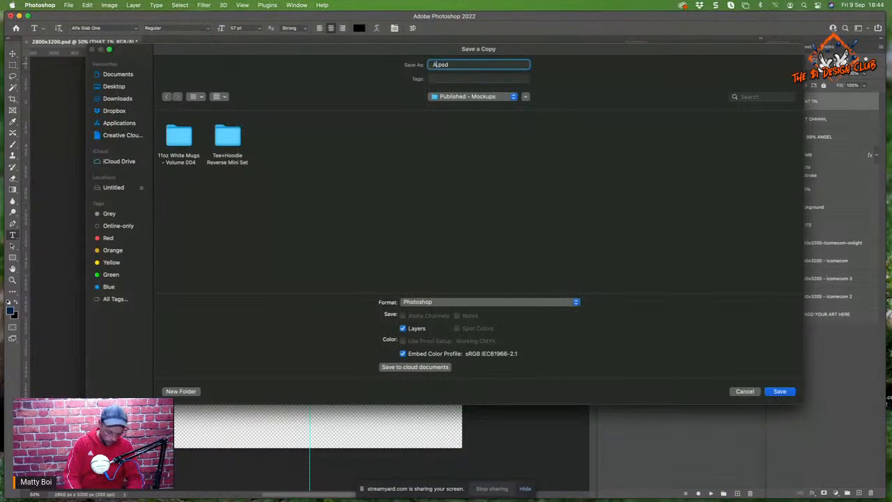
{"action": "type", "text": "ork"}
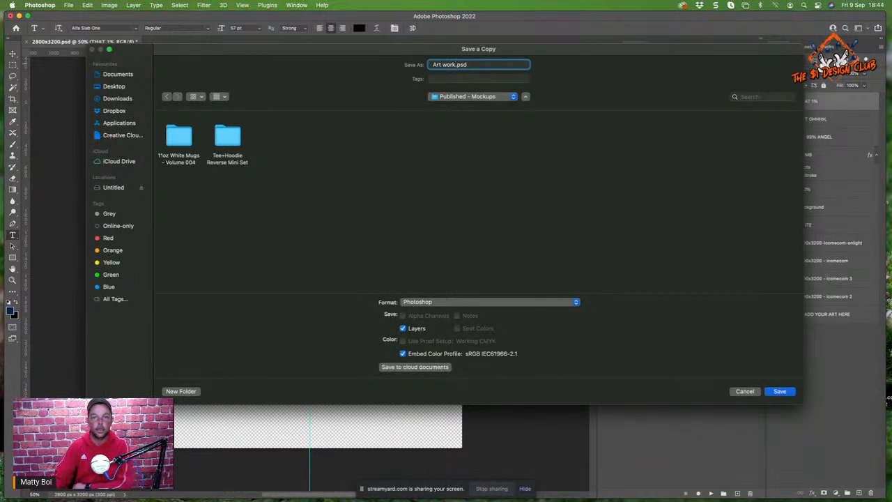
{"action": "left_click", "coordinate": [524, 304]}
{"action": "left_click", "coordinate": [446, 447]}
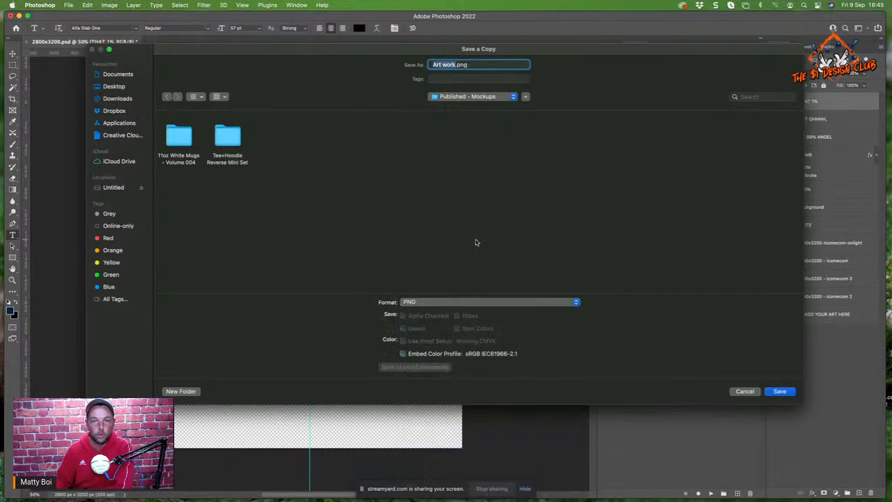
{"action": "left_click", "coordinate": [780, 391]}
{"action": "left_click", "coordinate": [512, 238]}
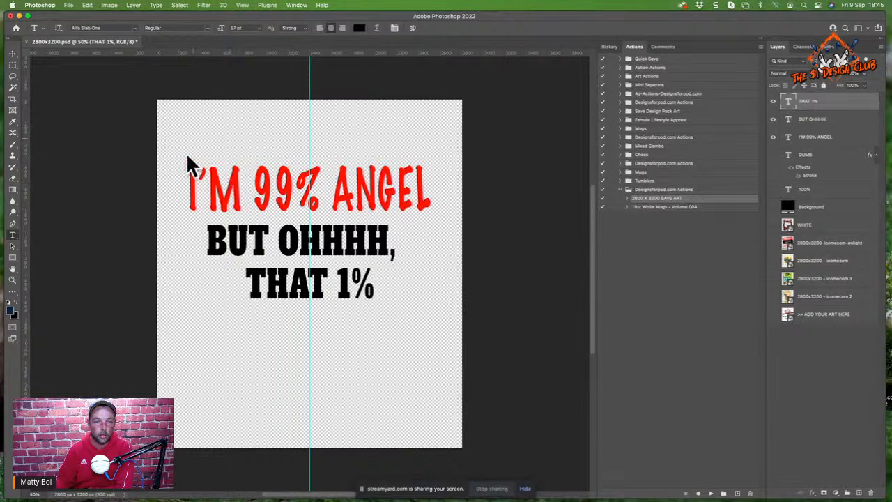
- Switch to Finder and check the Published - Mockups folder for the saved Art work.png
{"action": "mouse_move", "coordinate": [265, 500]}
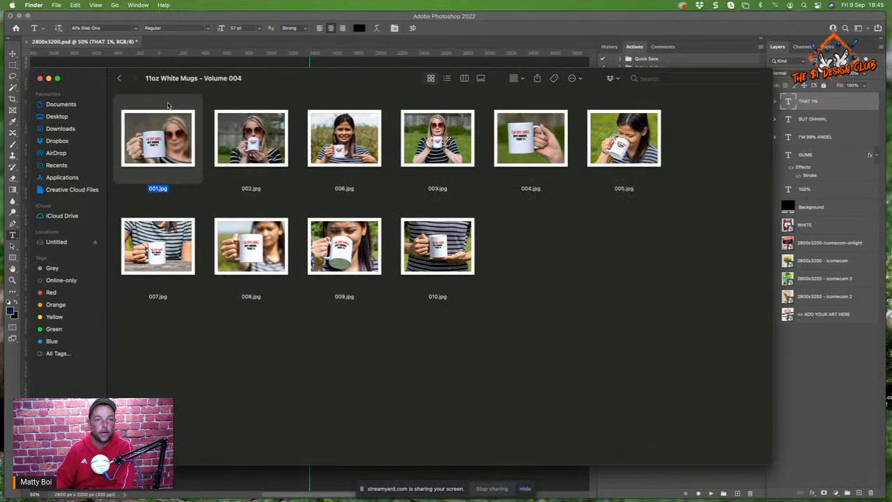
{"action": "left_click", "coordinate": [120, 80]}
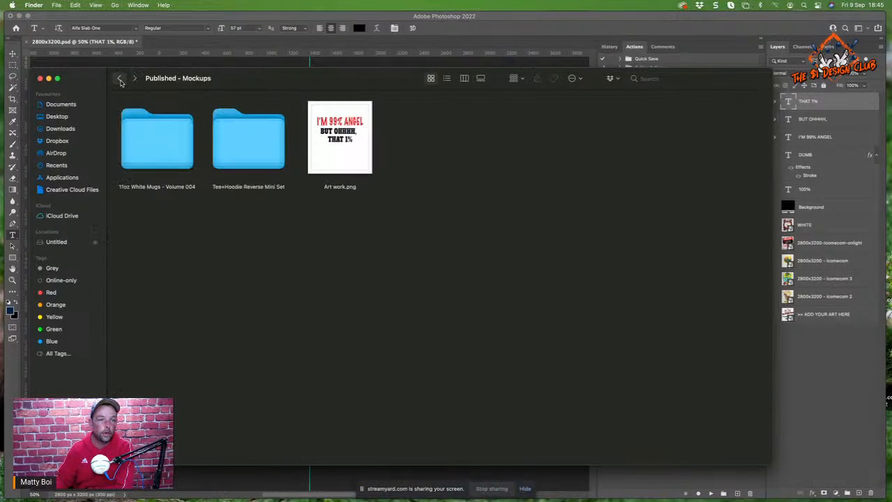
{"action": "left_click_drag", "start_coordinate": [342, 175], "coordinate": [496, 186]}
{"action": "left_click", "coordinate": [449, 182]}
{"action": "left_click_drag", "start_coordinate": [340, 78], "coordinate": [335, 181]}
{"action": "left_click", "coordinate": [328, 257]}
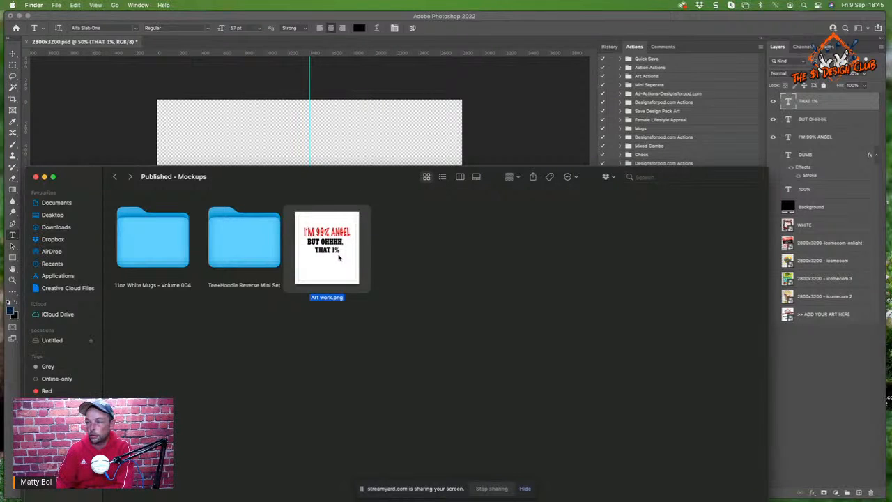
{"action": "left_click_drag", "start_coordinate": [330, 180], "coordinate": [331, 140]}
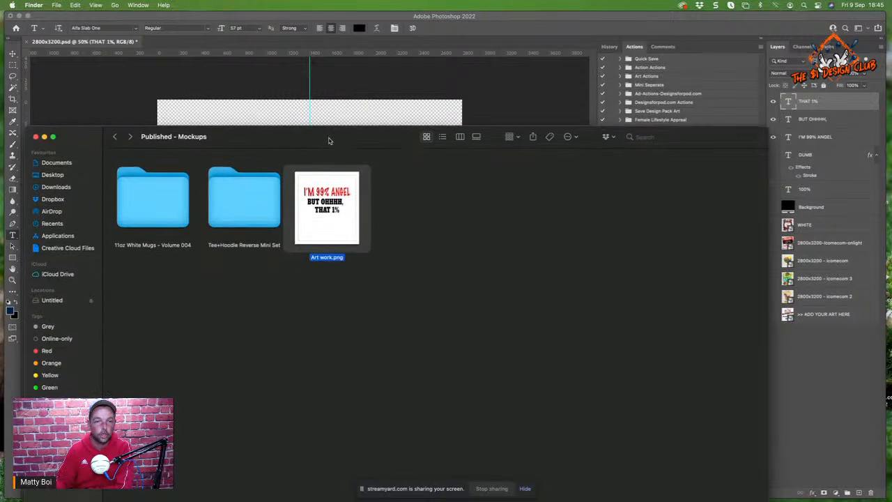
- Delete Art work.png from the Published - Mockups folder
{"action": "left_click", "coordinate": [115, 137]}
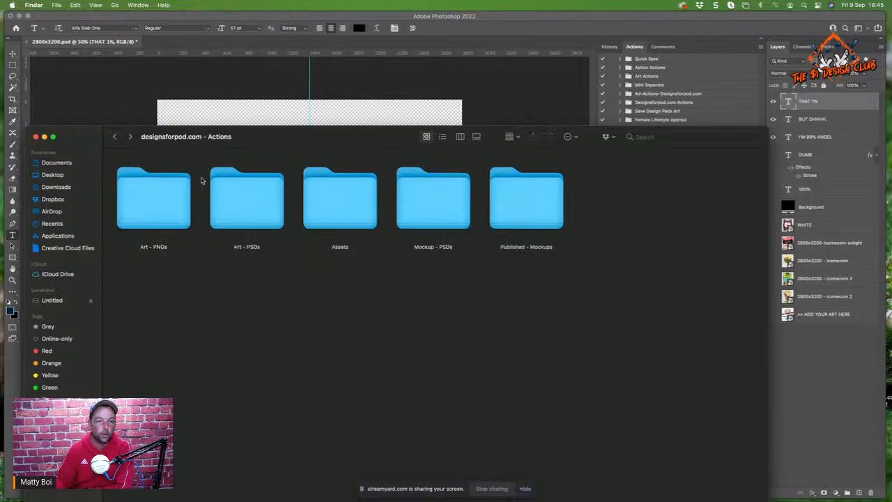
{"action": "double_click", "coordinate": [519, 206]}
{"action": "left_click", "coordinate": [322, 225]}
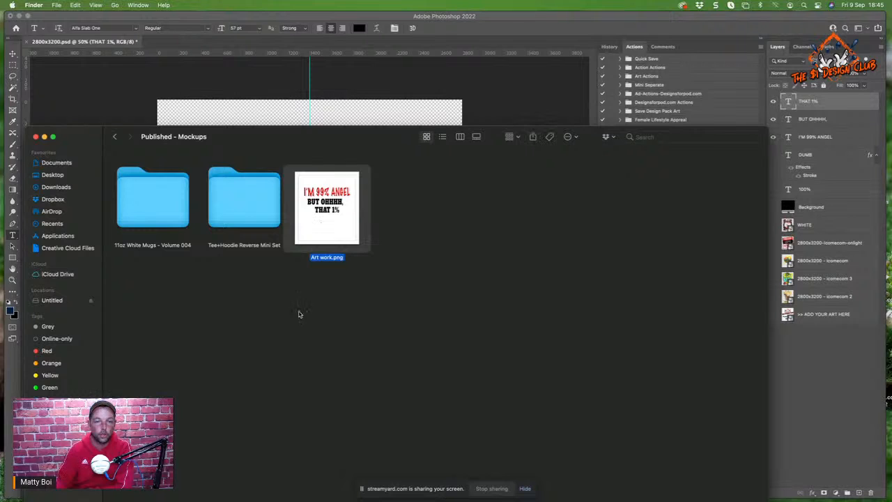
{"action": "right_click", "coordinate": [345, 228]}
{"action": "left_click", "coordinate": [382, 255]}
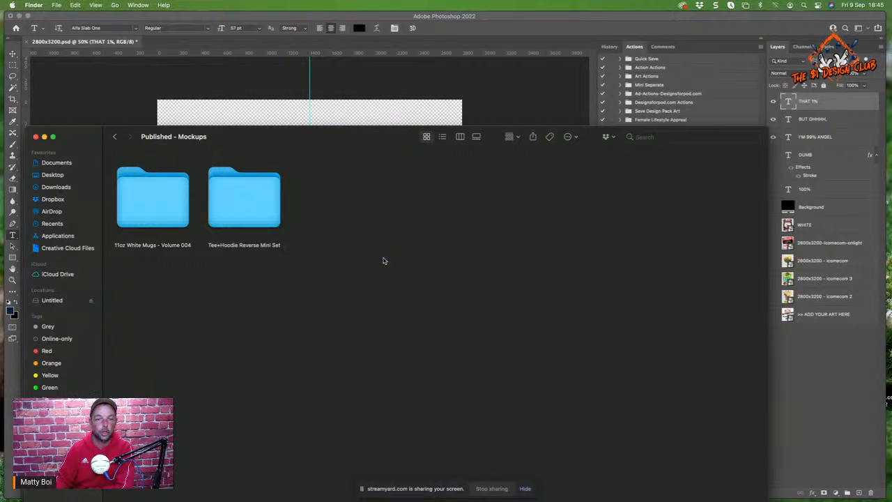
- Return to Photoshop and start recording a new action named Art Work in the Designsforpod.com Actions set
{"action": "left_click", "coordinate": [839, 435]}
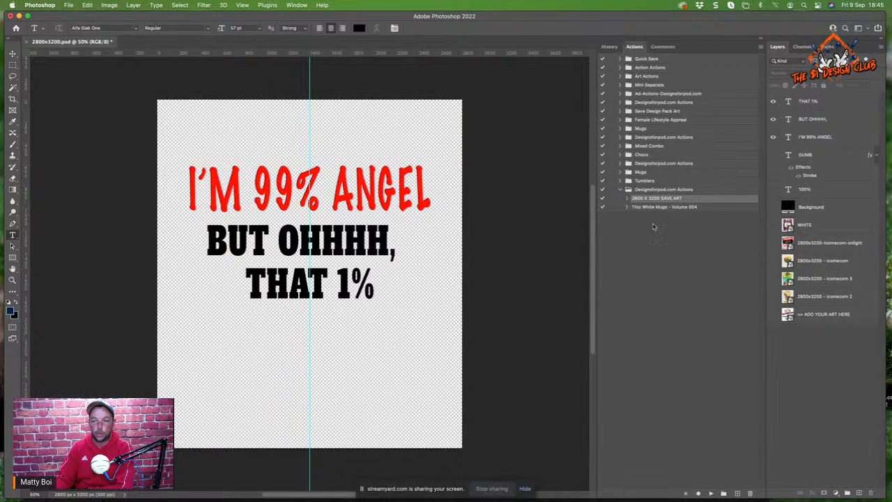
{"action": "left_click", "coordinate": [657, 191]}
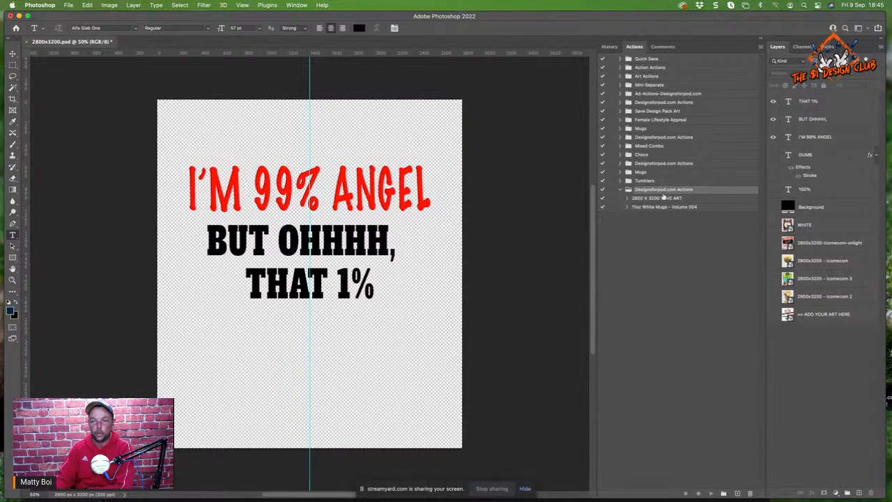
{"action": "left_click", "coordinate": [701, 201]}
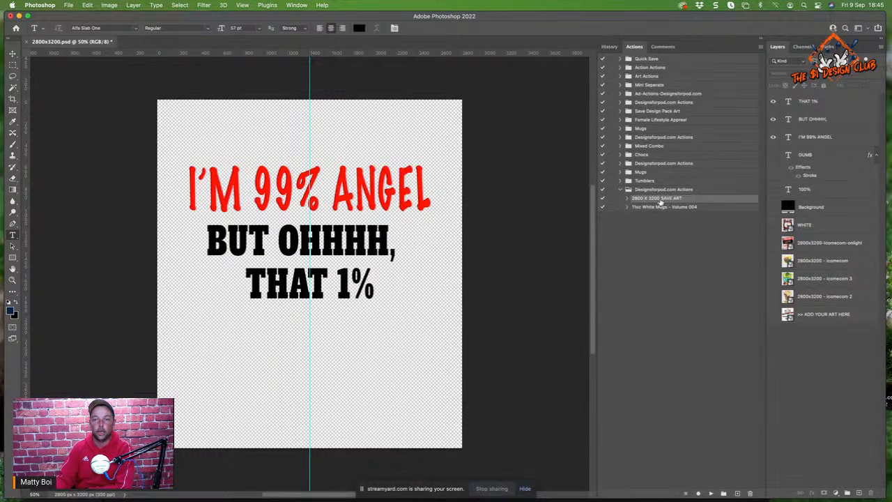
{"action": "left_click", "coordinate": [738, 493]}
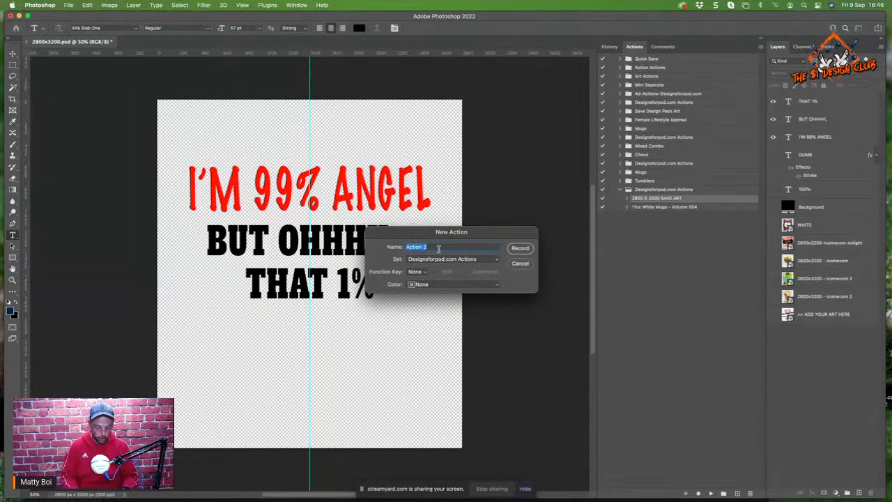
{"action": "type", "text": "Art Work"}
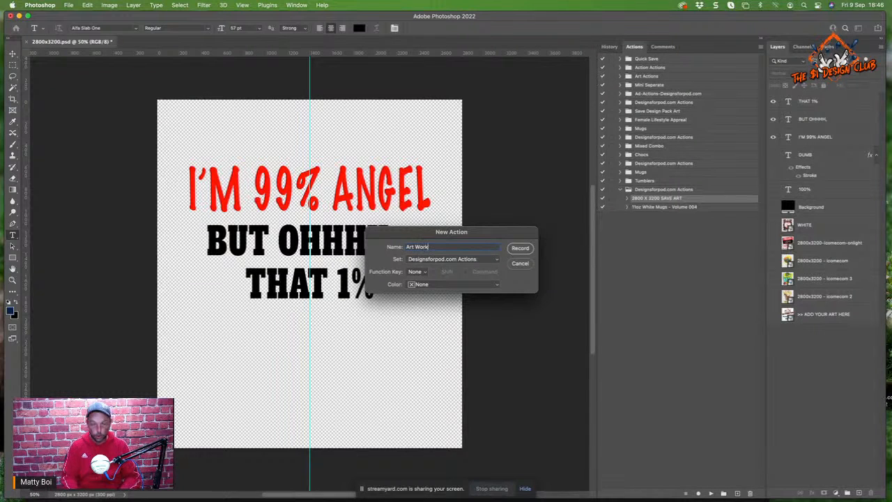
{"action": "left_click", "coordinate": [516, 247]}
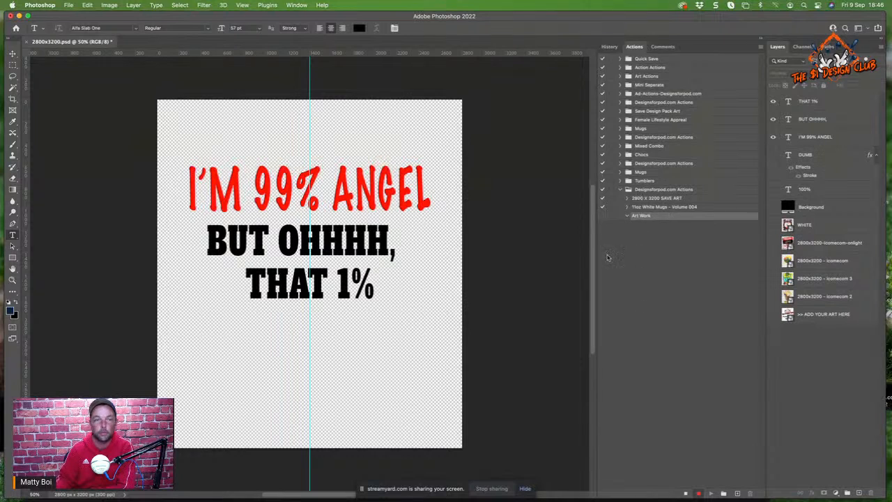
- Record saving a PNG copy as Art Work.png in the Published - Mockups folder, and end the action recording
{"action": "left_click", "coordinate": [68, 6]}
{"action": "left_click", "coordinate": [94, 109]}
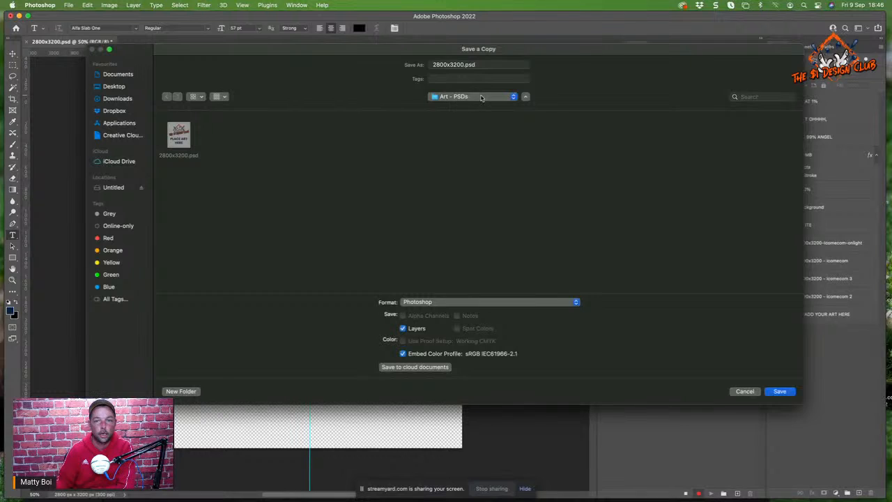
{"action": "left_click", "coordinate": [481, 98]}
{"action": "left_click", "coordinate": [483, 107]}
{"action": "double_click", "coordinate": [377, 139]}
{"action": "left_click_drag", "start_coordinate": [465, 64], "coordinate": [414, 65]}
{"action": "type", "text": "Art W"}
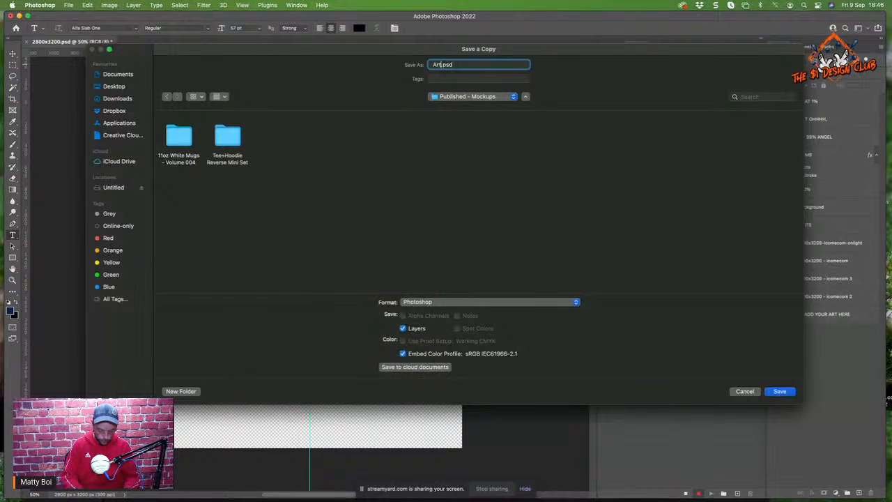
{"action": "type", "text": "ork"}
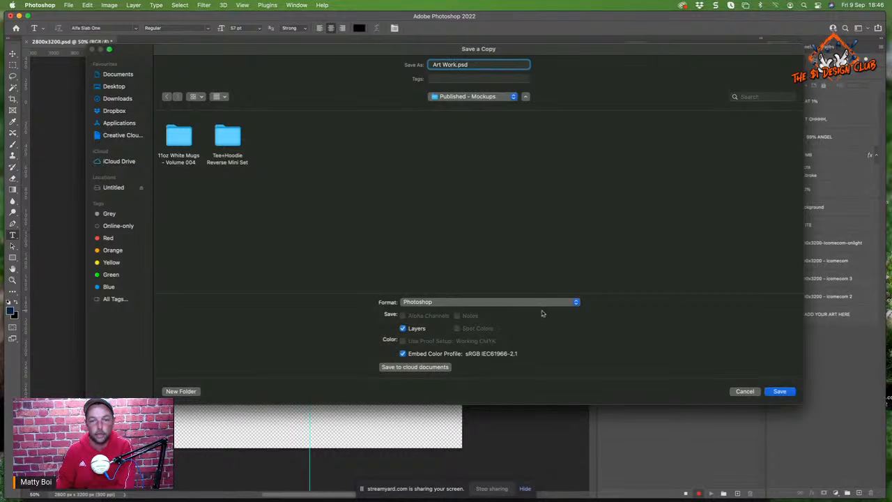
{"action": "left_click", "coordinate": [499, 303]}
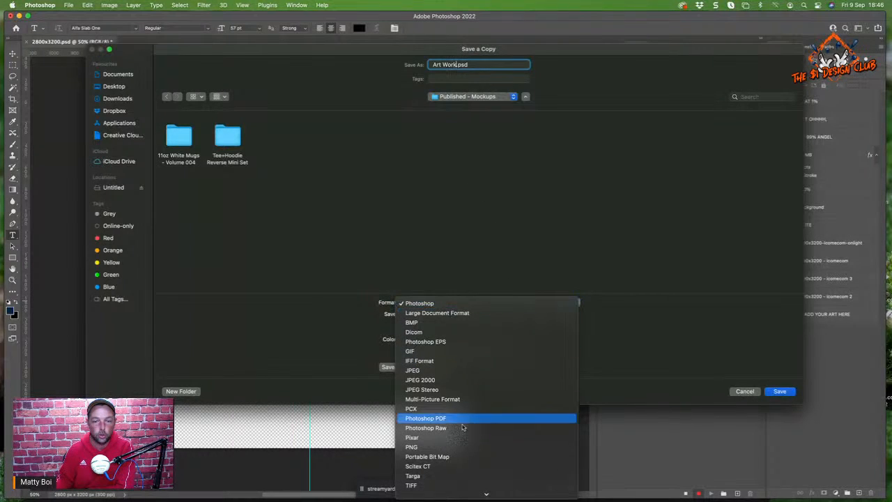
{"action": "left_click", "coordinate": [441, 449]}
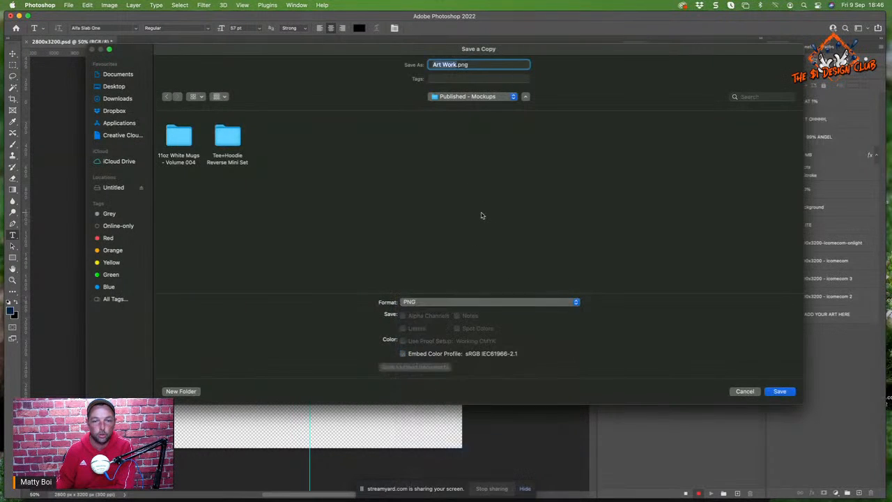
{"action": "left_click", "coordinate": [780, 391]}
{"action": "left_click", "coordinate": [500, 238]}
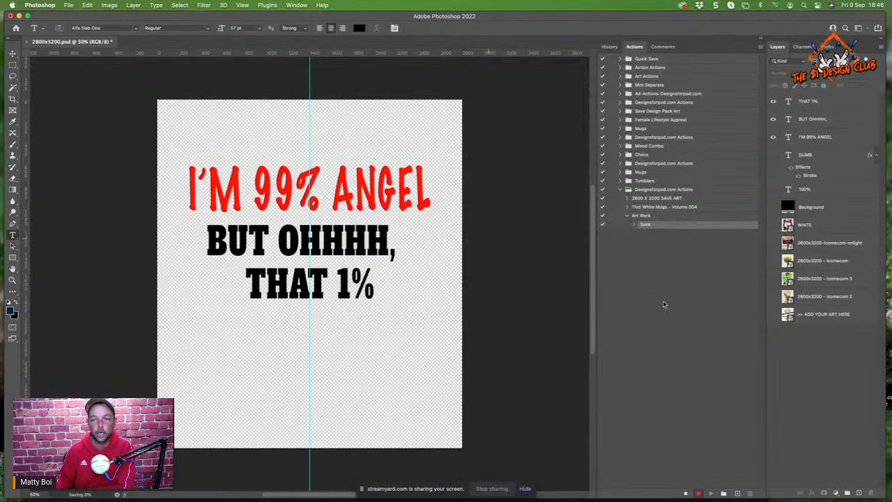
{"action": "left_click", "coordinate": [686, 492]}
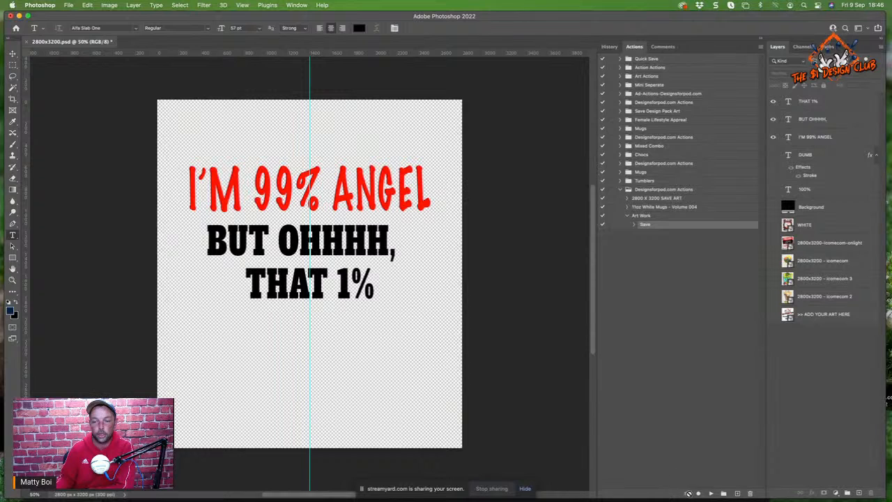
- Collapse the Art Work action, move it above 11oz White Mugs - Volume 004, and select the 2800 X 3200 SAVE ART action
{"action": "left_click", "coordinate": [628, 219]}
{"action": "left_click", "coordinate": [674, 218]}
{"action": "left_click_drag", "start_coordinate": [659, 218], "coordinate": [659, 209]}
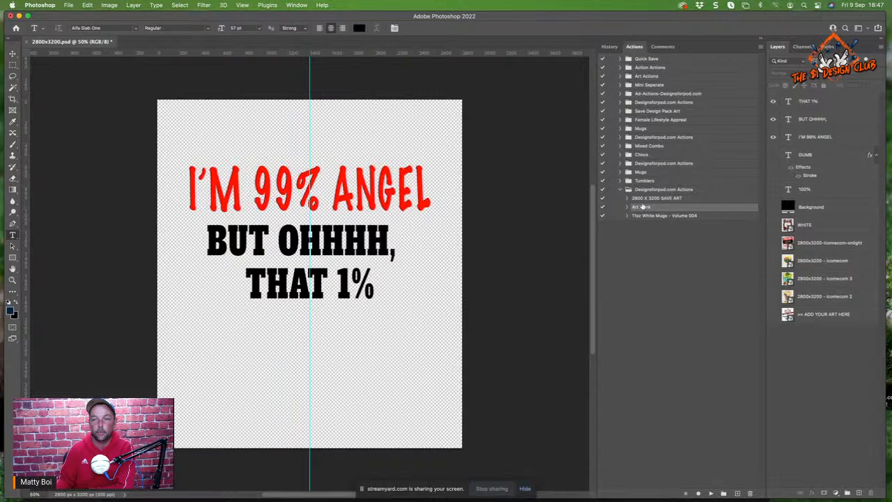
{"action": "mouse_move", "coordinate": [657, 212]}
{"action": "left_mouse_down"}
{"action": "mouse_move", "coordinate": [658, 224]}
{"action": "mouse_move", "coordinate": [657, 209]}
{"action": "left_mouse_up"}
{"action": "left_click", "coordinate": [658, 200]}
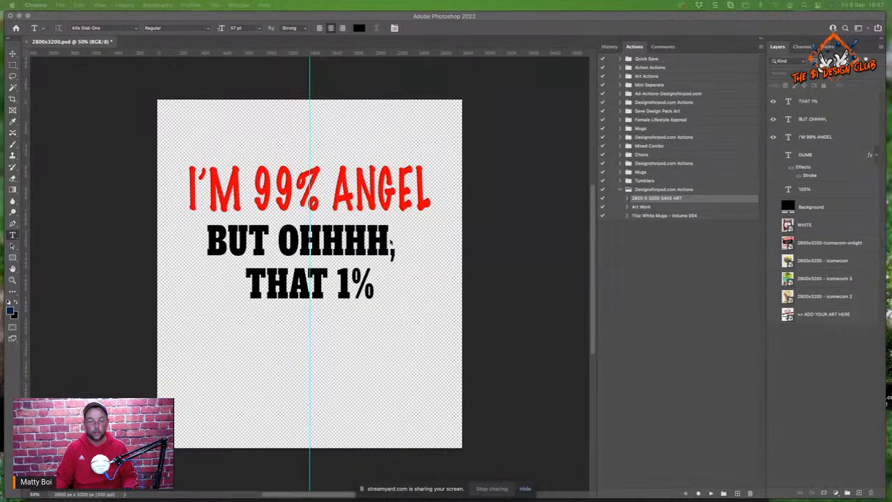
- Hide the BUT OHHHH, and I'M 99% ANGEL text layers, leaving only the THAT 1% layer visible
{"action": "left_click", "coordinate": [294, 240]}
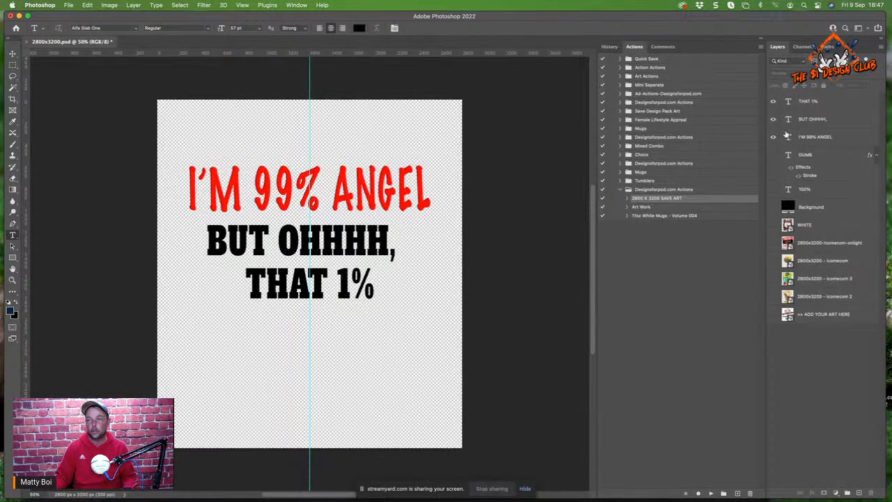
{"action": "left_click", "coordinate": [773, 102]}
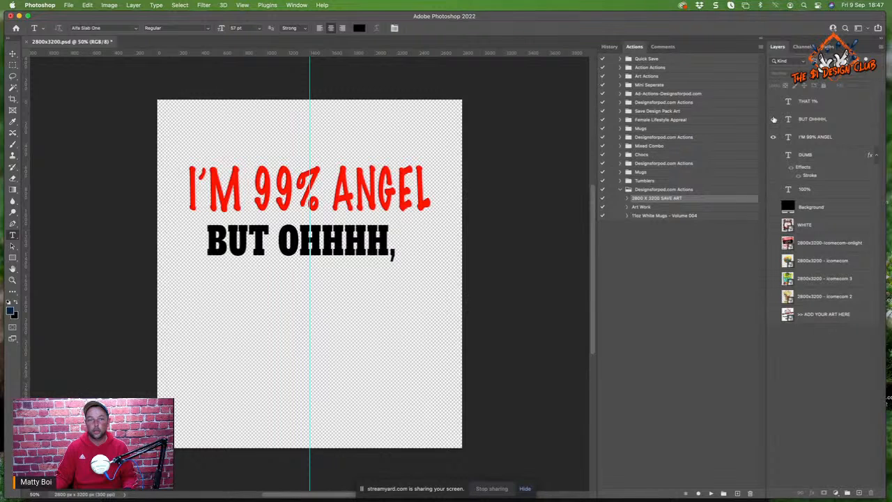
{"action": "left_click", "coordinate": [773, 120]}
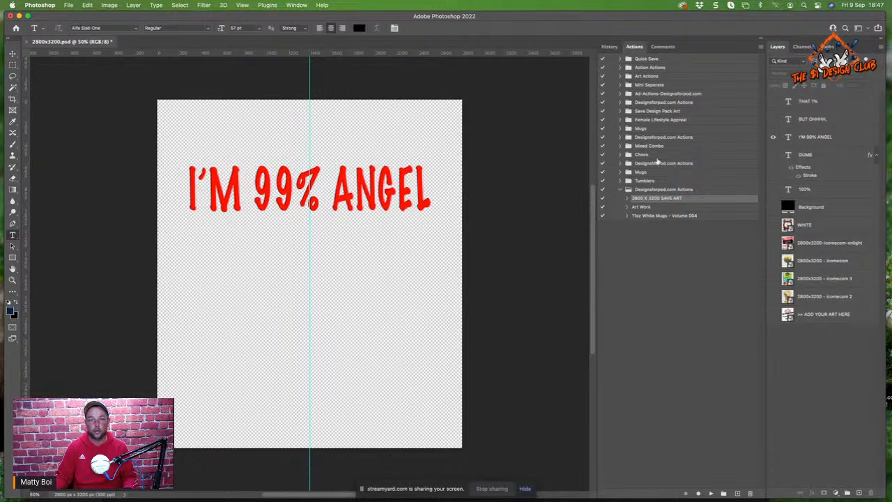
{"action": "left_click", "coordinate": [773, 137]}
{"action": "left_click", "coordinate": [773, 101]}
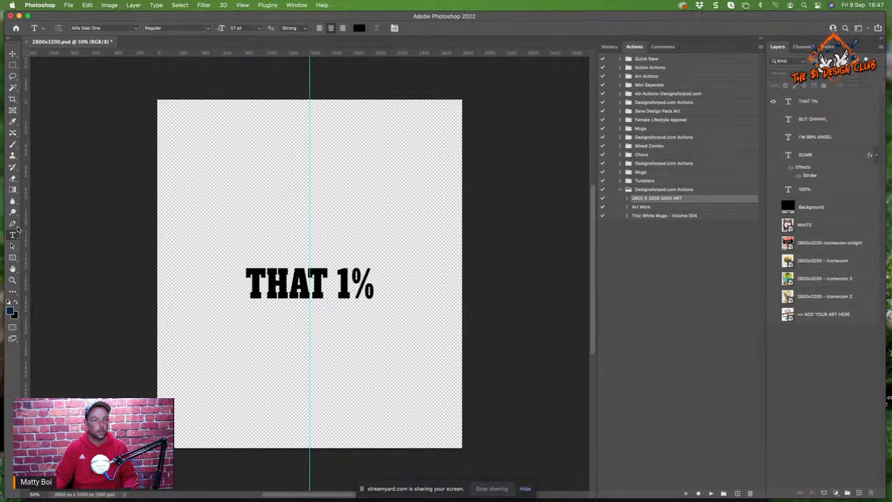
- Replace the THAT 1% text with an opening quotation mark and the lines I MAY LOOK CALM and BUT IN MY HEAD
{"action": "left_click_drag", "start_coordinate": [374, 289], "coordinate": [209, 289]}
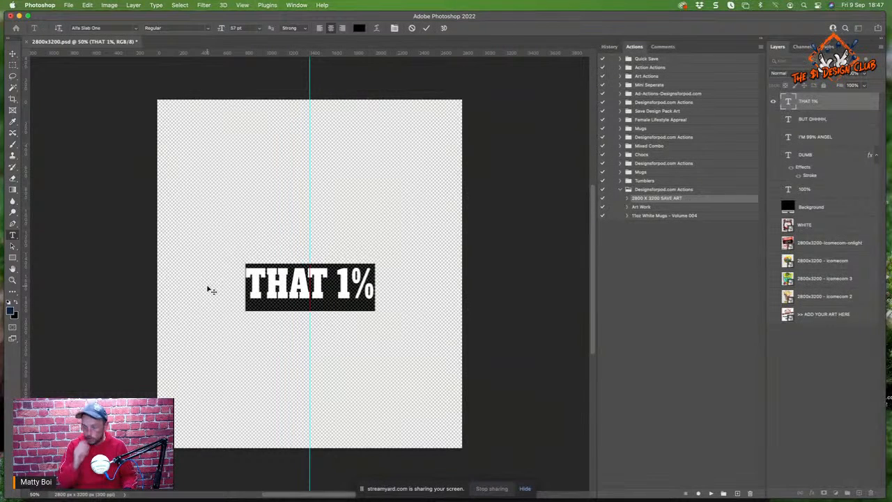
{"action": "type", "text": "\""}
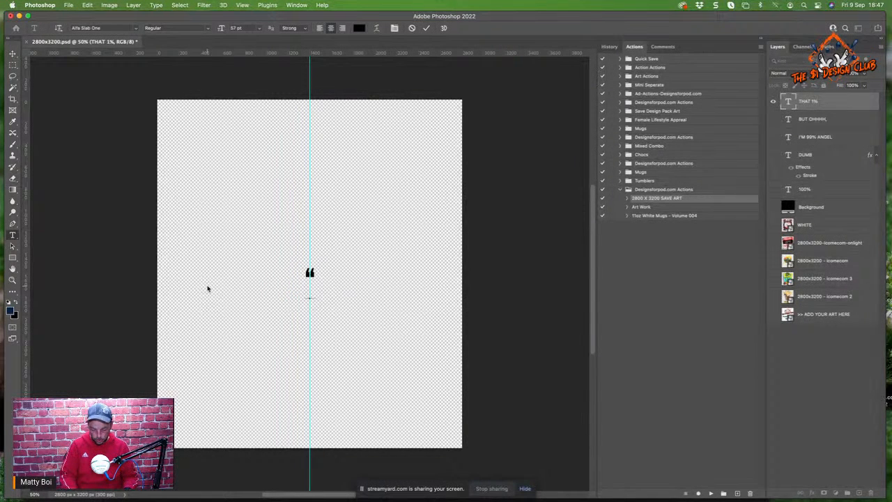
{"action": "type", "text": "I MAY"}
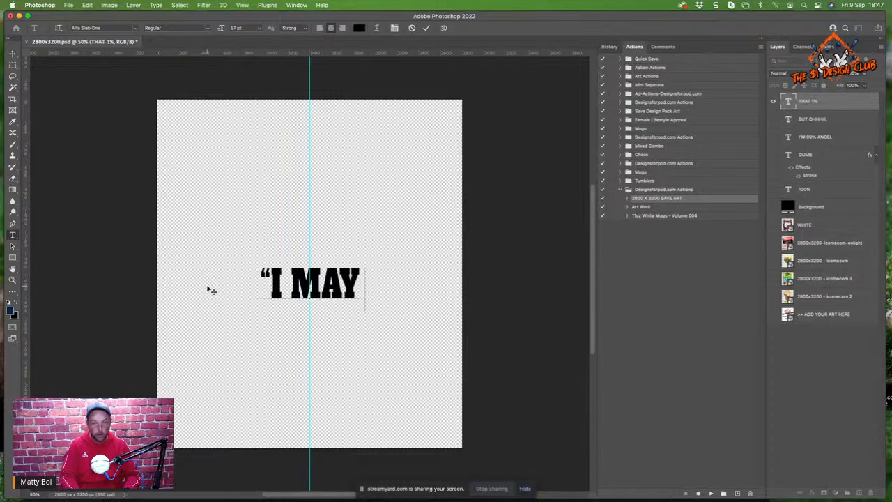
{"action": "type", "text": " LOOK"}
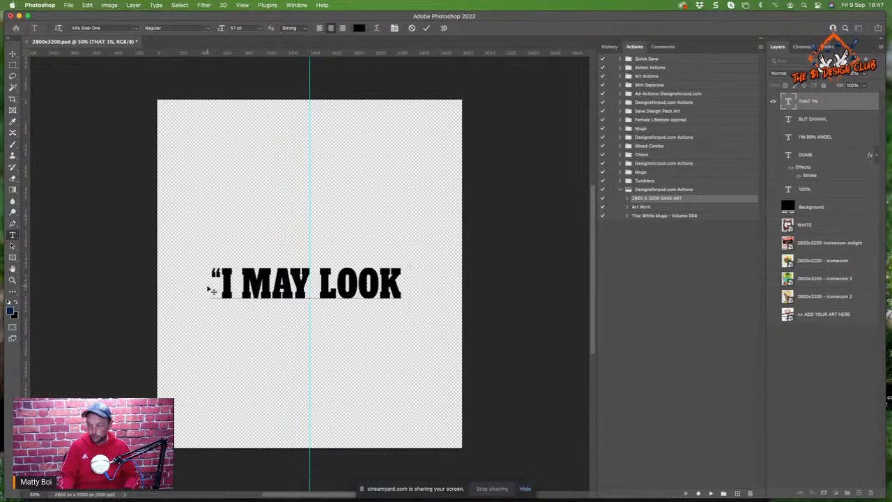
{"action": "type", "text": " CALM"}
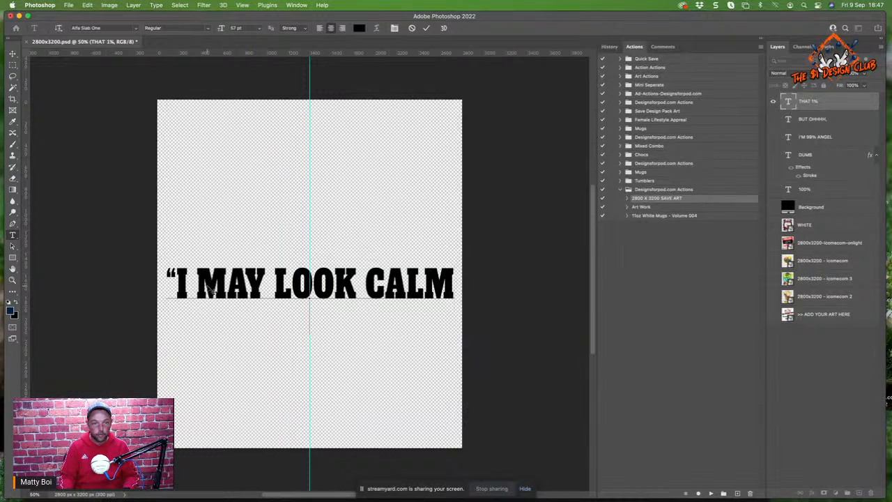
{"action": "type", "text": "BUT"}
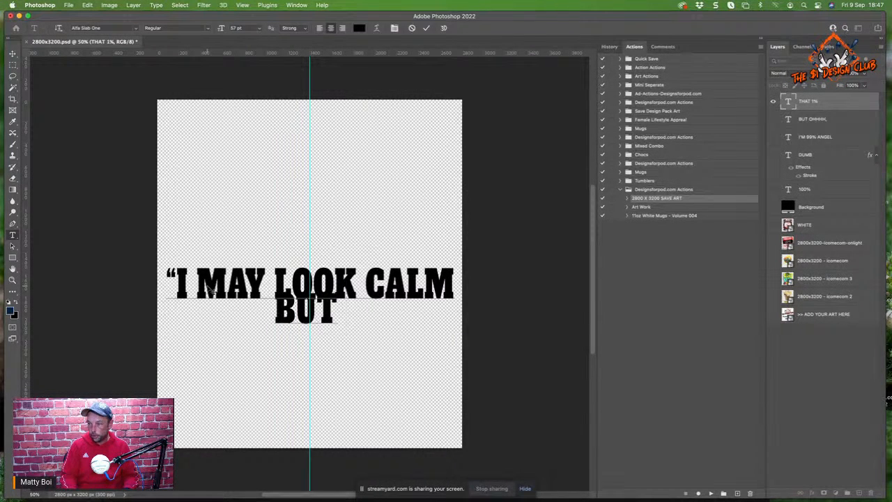
{"action": "type", "text": " IN MY"}
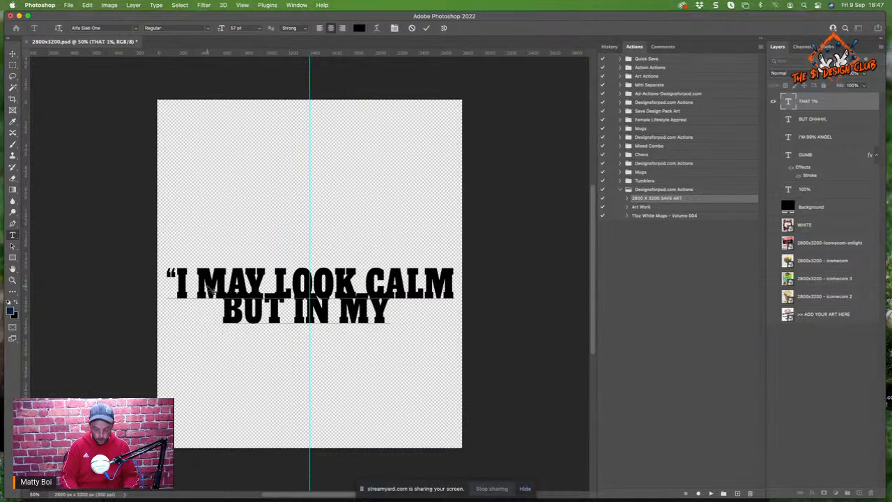
{"action": "type", "text": " HEAD"}
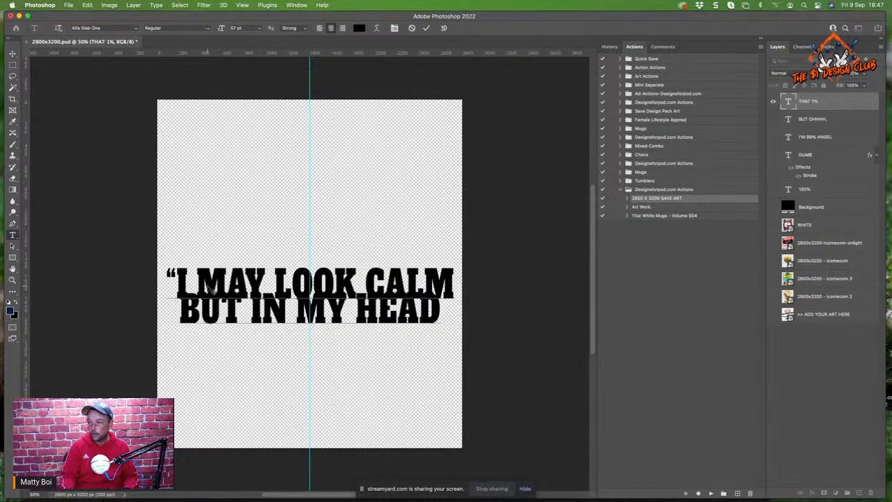
- Add the lines I'VE KILLED and YOU 3 TIMES to the quote and finish with a closing quotation mark
{"action": "key", "text": "Return"}
{"action": "type", "text": "I'VE"}
{"action": "type", "text": " KILLED YOU"}
{"action": "type", "text": " 3 TIM"}
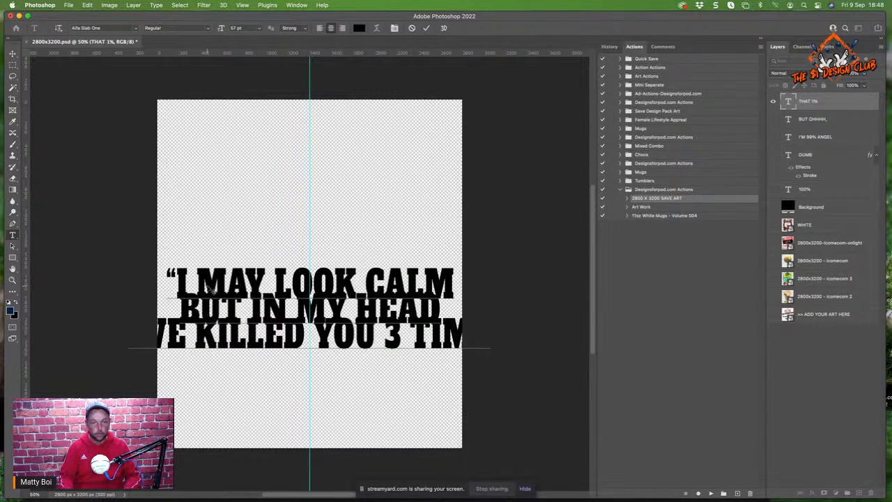
{"action": "type", "text": "E"}
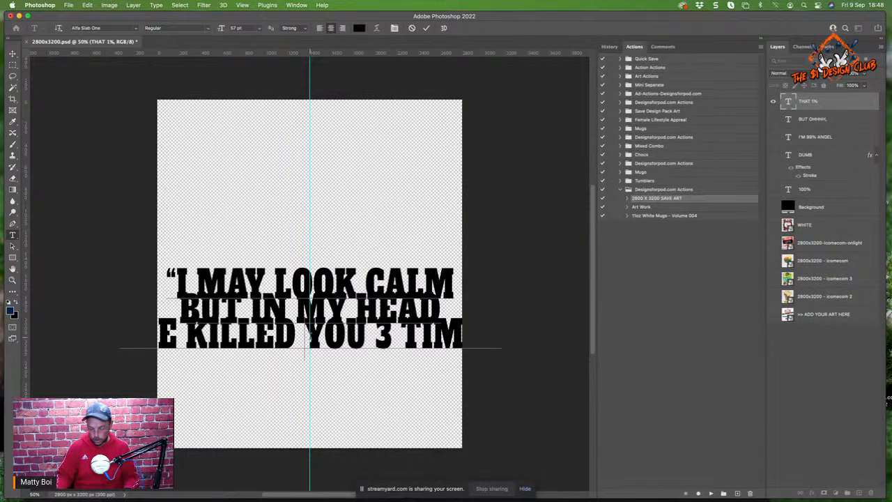
{"action": "key", "text": "Return"}
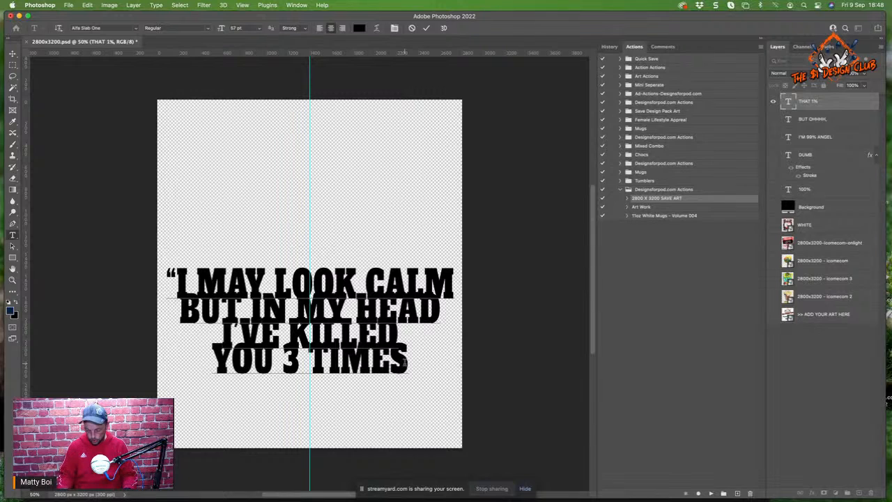
{"action": "type", "text": "\""}
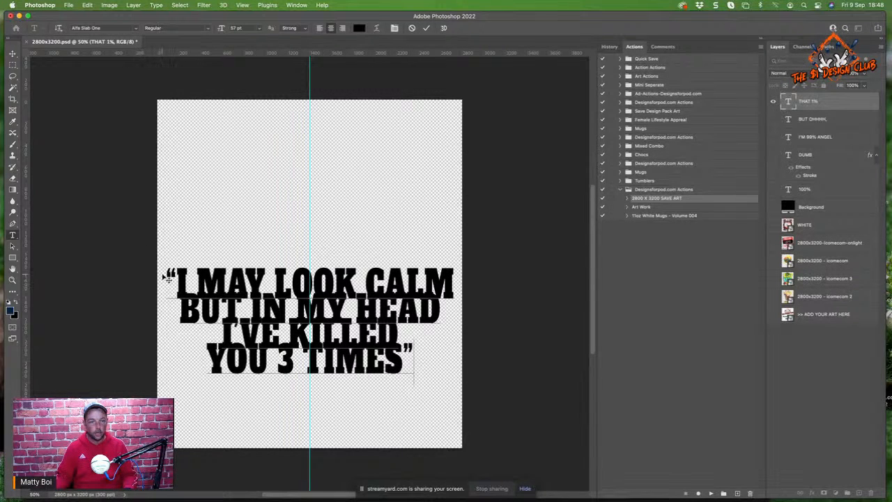
- Increase the line spacing of the whole four-line quote to a leading of 103 pt
{"action": "left_click_drag", "start_coordinate": [168, 273], "coordinate": [442, 380]}
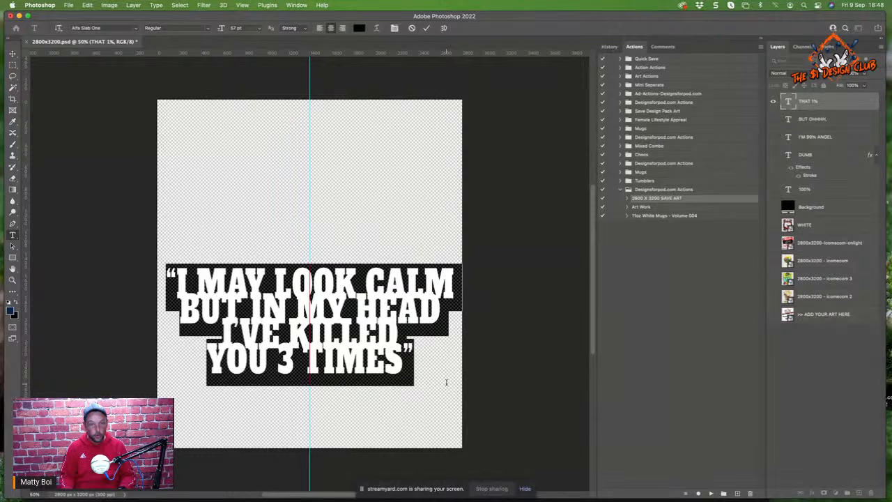
{"action": "key", "text": "alt+Down"}
{"action": "key", "text": "alt+Down"}
{"action": "key", "text": "alt+Down"}
{"action": "key", "text": "alt+Down"}
{"action": "key", "text": "alt+Down"}
{"action": "key", "text": "alt+Down"}
{"action": "key", "text": "alt+Down"}
{"action": "key", "text": "alt+Down"}
{"action": "key", "text": "alt+Down"}
{"action": "key", "text": "alt+Down"}
{"action": "key", "text": "alt+Down"}
{"action": "key", "text": "alt+Down"}
{"action": "key", "text": "alt+Down"}
{"action": "key", "text": "alt+Down"}
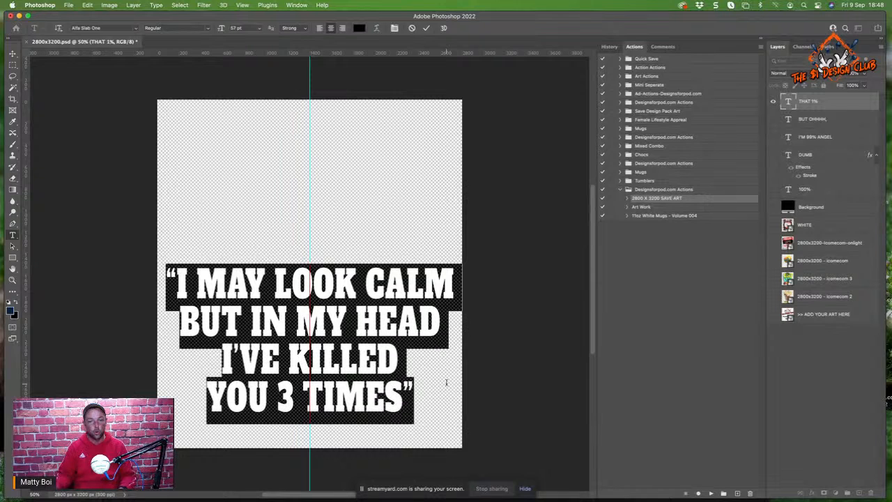
{"action": "left_click", "coordinate": [296, 5]}
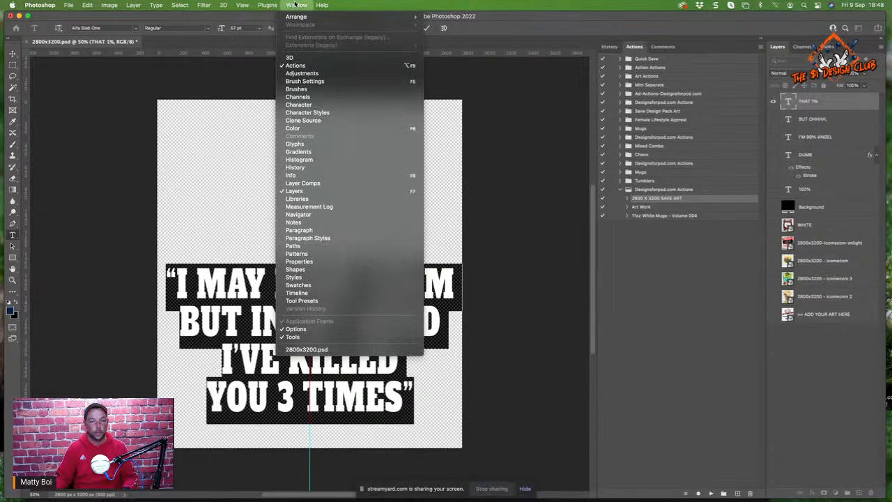
{"action": "left_click", "coordinate": [303, 106]}
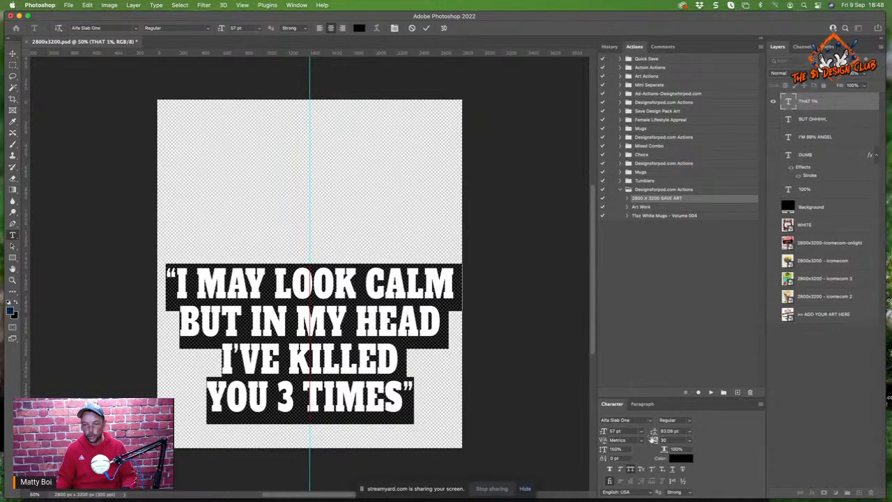
{"action": "mouse_move", "coordinate": [653, 436]}
{"action": "left_mouse_down"}
{"action": "mouse_move", "coordinate": [673, 434]}
{"action": "mouse_move", "coordinate": [651, 435]}
{"action": "mouse_move", "coordinate": [662, 435]}
{"action": "left_mouse_up"}
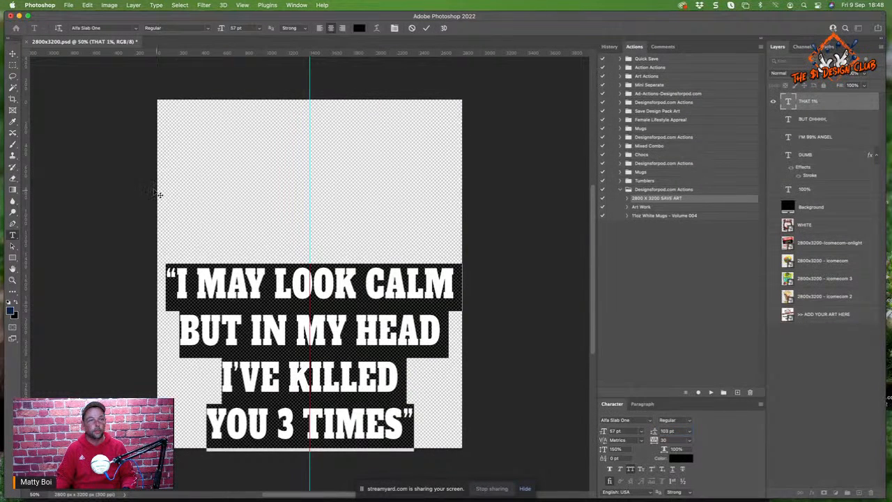
- Move the quote up to the upper-middle part of the canvas and deselect its layer
{"action": "left_click", "coordinate": [13, 53]}
{"action": "left_click_drag", "start_coordinate": [350, 294], "coordinate": [349, 184]}
{"action": "left_click", "coordinate": [13, 235]}
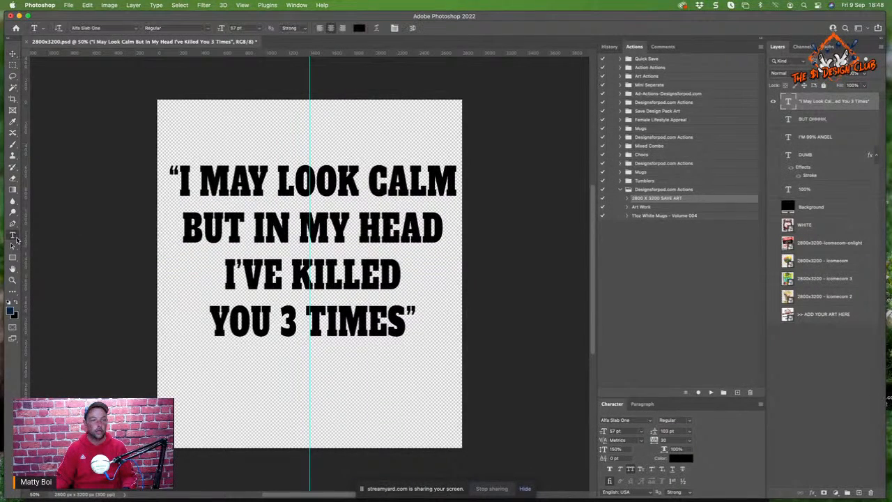
{"action": "left_click", "coordinate": [787, 386]}
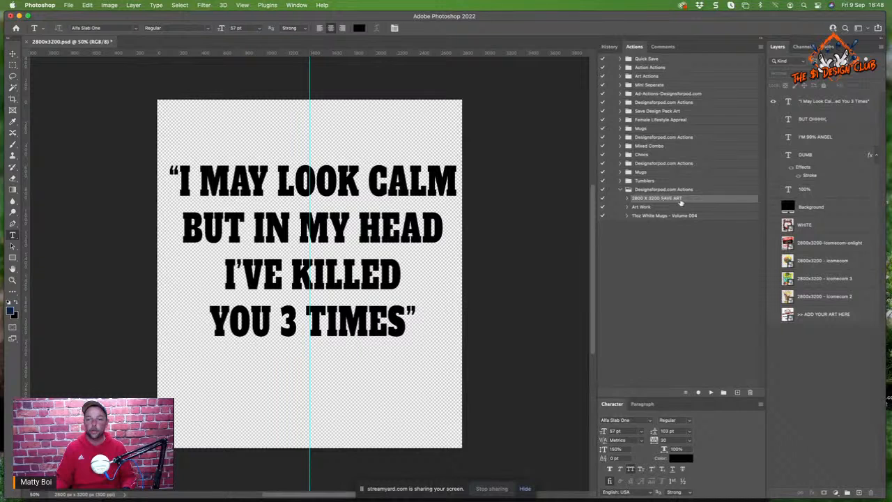
- Play the 2800 X 3200 SAVE ART, Art Work and 11oz White Mugs - Volume 004 actions together
{"action": "left_click", "coordinate": [643, 209]}
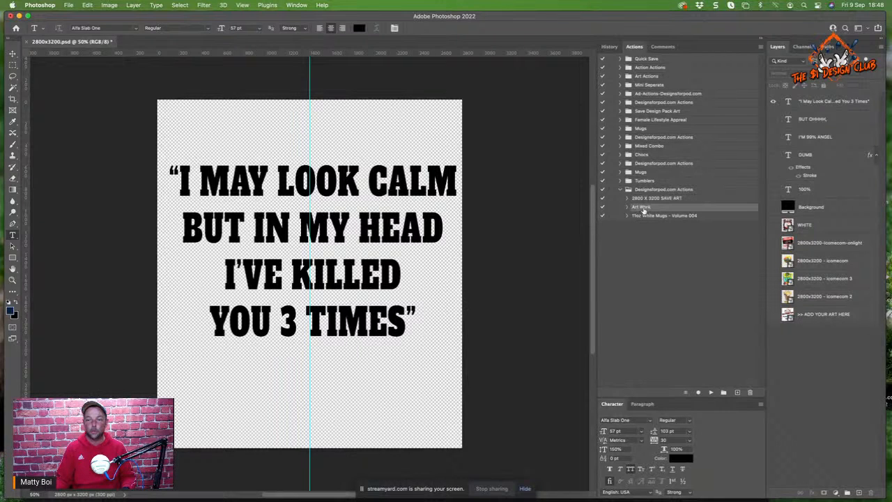
{"action": "left_click", "coordinate": [641, 216]}
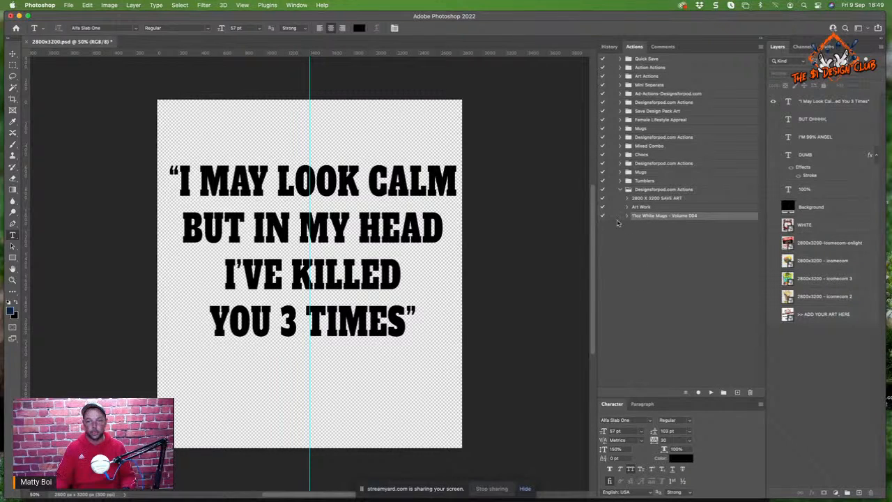
{"action": "left_click", "coordinate": [641, 199]}
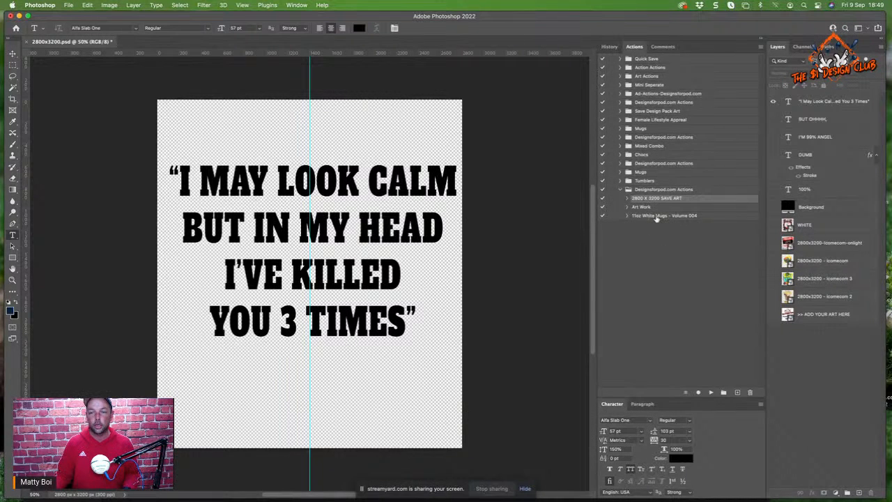
{"action": "left_click", "coordinate": [656, 216], "text": "shift"}
{"action": "left_click", "coordinate": [710, 392]}
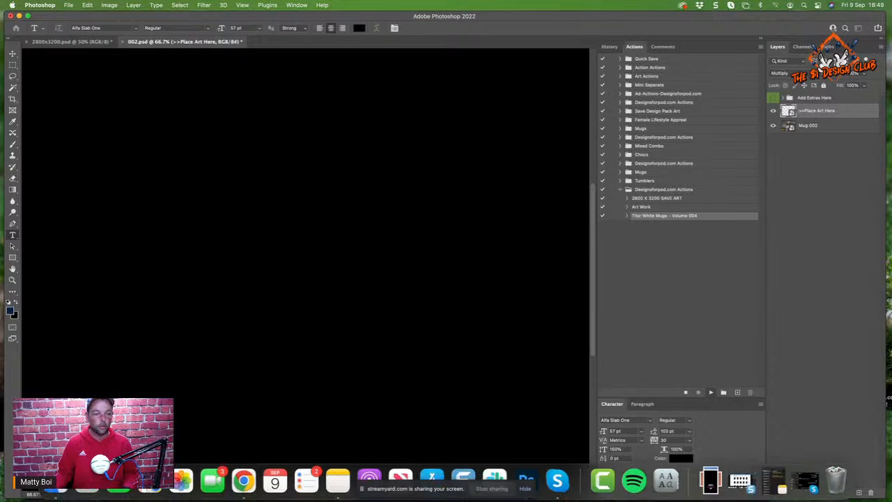
- Switch to Finder and check the exported Art Work.png and the 001.jpg mockup in the 11oz White Mugs - Volume 004 folder
{"action": "left_click", "coordinate": [181, 480]}
{"action": "left_click", "coordinate": [339, 205]}
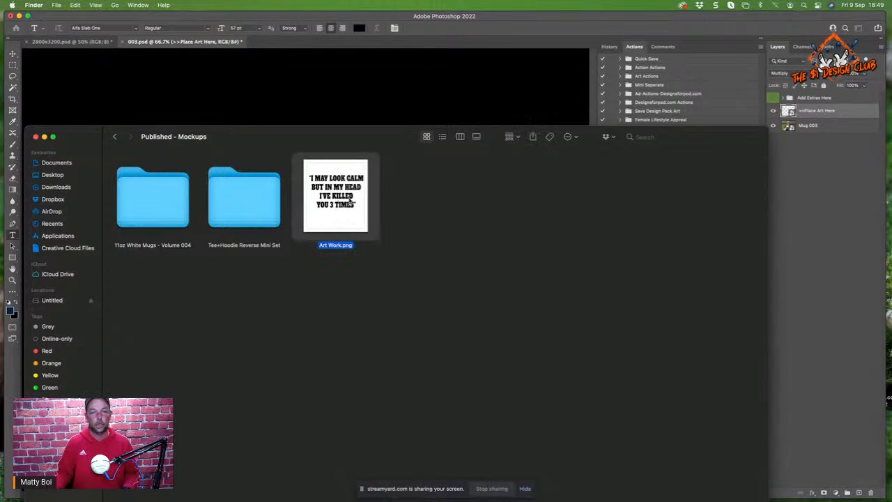
{"action": "double_click", "coordinate": [165, 222]}
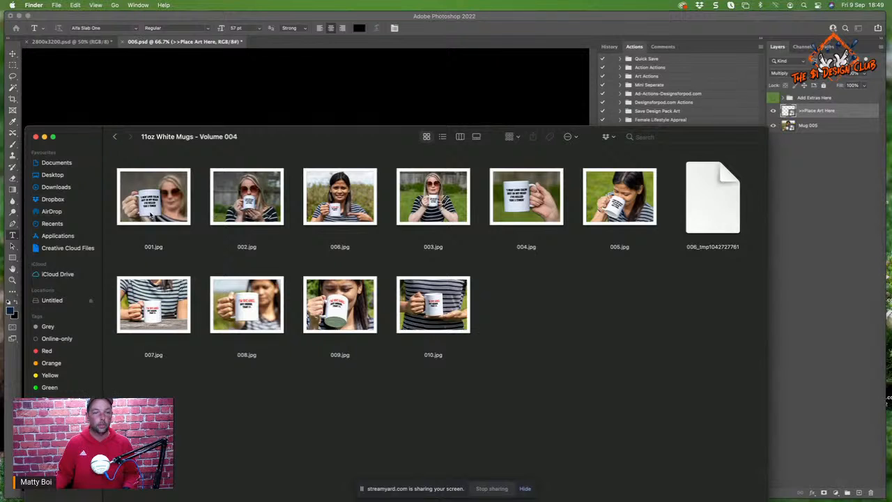
{"action": "left_click", "coordinate": [152, 216]}
{"action": "key", "text": "space"}
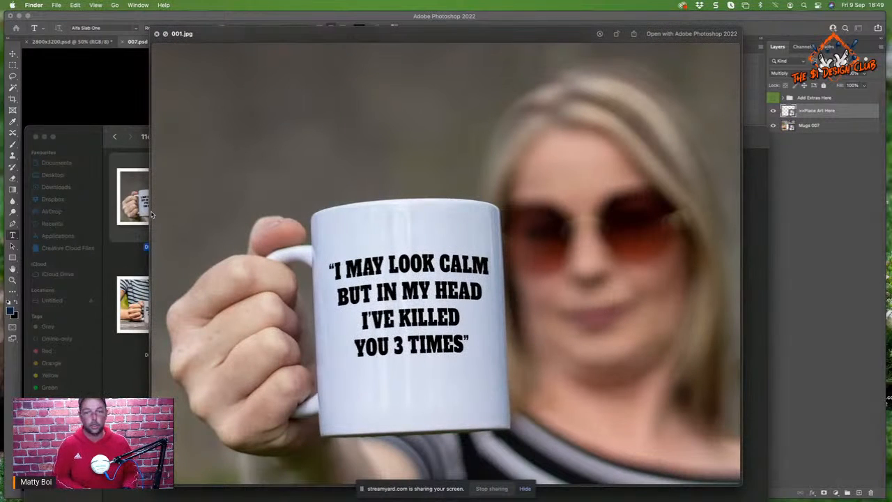
{"action": "left_click", "coordinate": [157, 34]}
{"action": "left_click", "coordinate": [552, 364]}
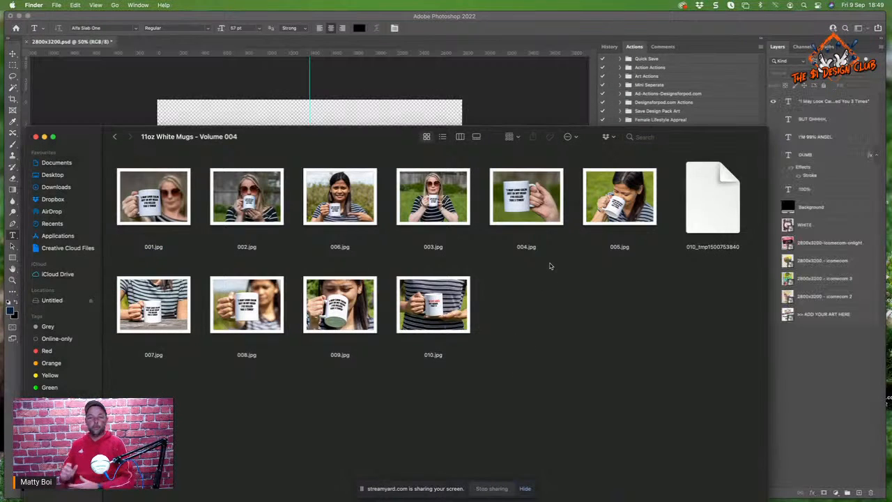
- Review the contents of the Published - Mockups folder and return to the designsforpod.com - Actions folder
{"action": "left_click_drag", "start_coordinate": [315, 144], "coordinate": [314, 83]}
{"action": "left_click", "coordinate": [114, 76]}
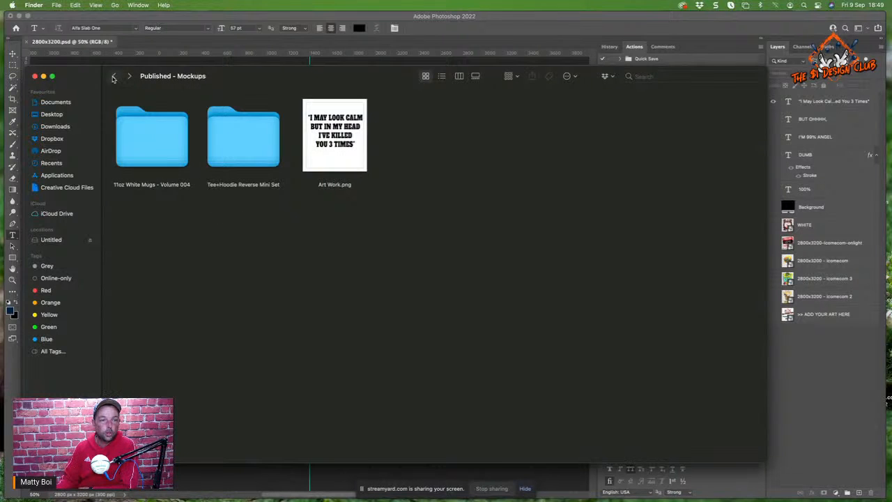
{"action": "left_click", "coordinate": [114, 76]}
{"action": "double_click", "coordinate": [508, 149]}
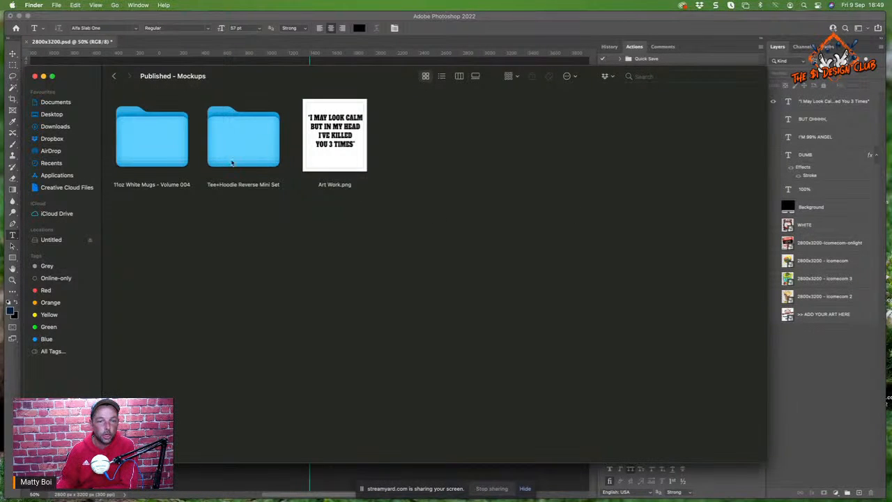
{"action": "left_click_drag", "start_coordinate": [344, 128], "coordinate": [343, 137]}
{"action": "left_click", "coordinate": [426, 142]}
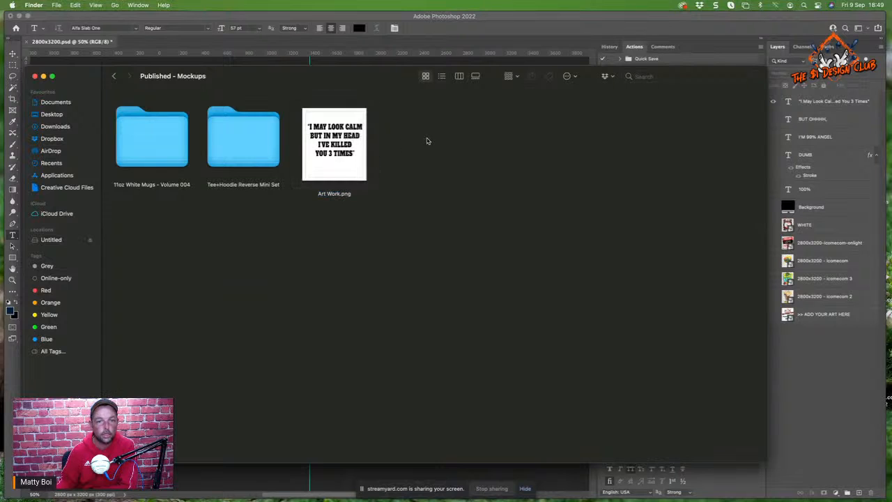
{"action": "left_click", "coordinate": [114, 77]}
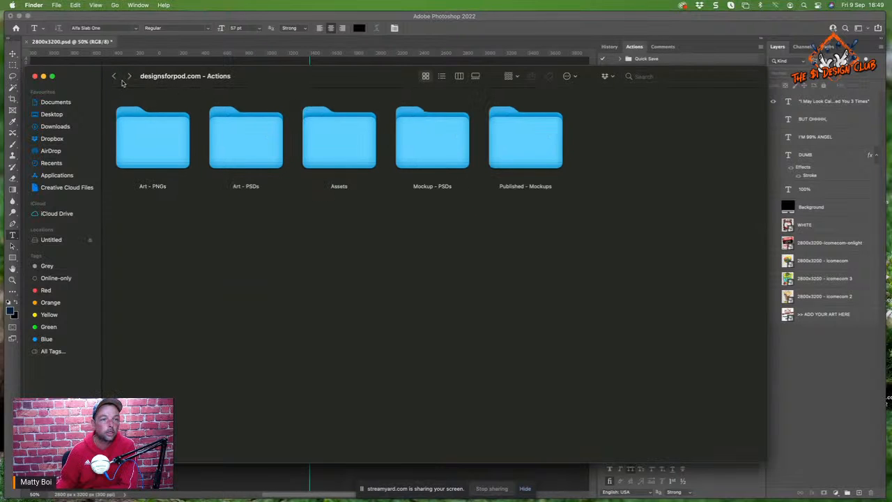
- Duplicate the Published - Mockups folder within designsforpod.com - Actions, place the copy below the others and rename it Design Name
{"action": "right_click", "coordinate": [529, 146]}
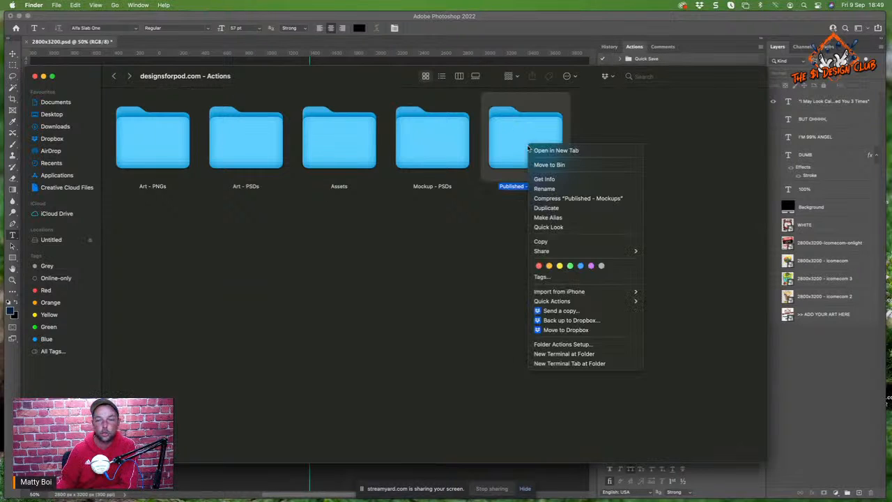
{"action": "left_click", "coordinate": [559, 243]}
{"action": "left_click", "coordinate": [337, 245]}
{"action": "right_click", "coordinate": [338, 245]}
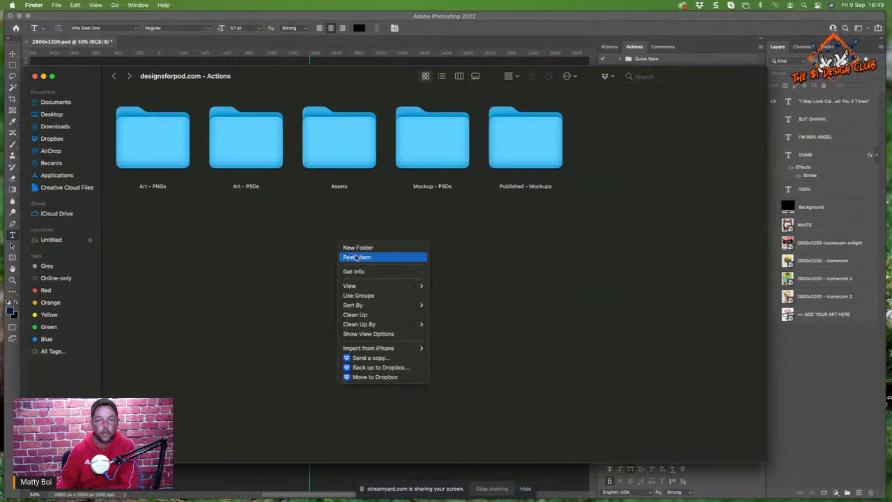
{"action": "left_click", "coordinate": [357, 258]}
{"action": "left_click_drag", "start_coordinate": [623, 145], "coordinate": [267, 309]}
{"action": "right_click", "coordinate": [267, 309]}
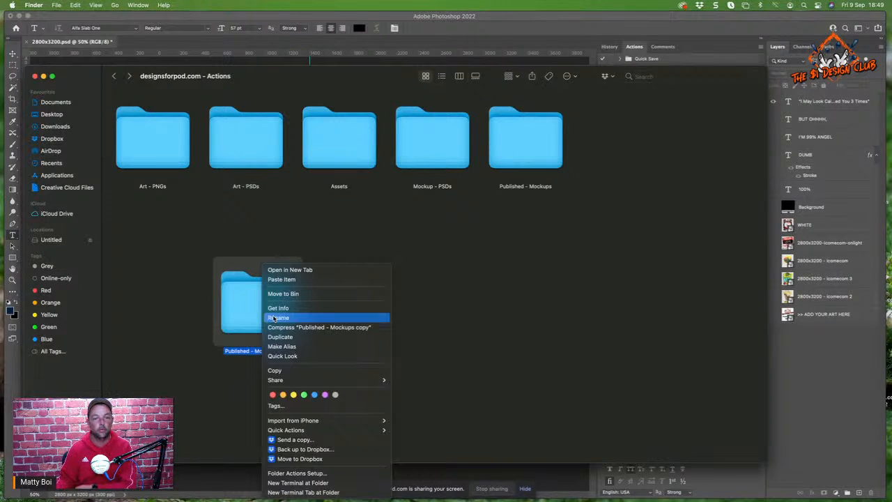
{"action": "left_click", "coordinate": [273, 318]}
{"action": "type", "text": "Desi"}
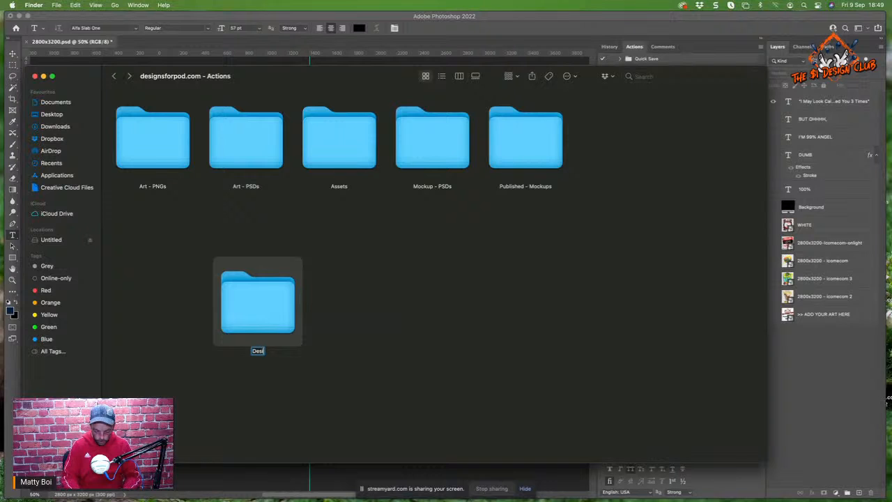
{"action": "type", "text": "gn Name"}
{"action": "left_click", "coordinate": [488, 359]}
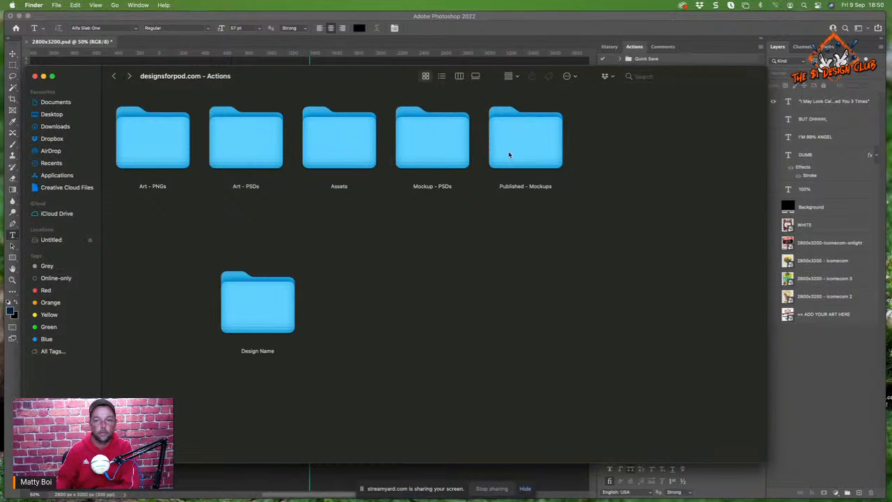
- Make another copy of the Published - Mockups folder, place it beside Design Name and rename it Design 2 name
{"action": "right_click", "coordinate": [530, 129]}
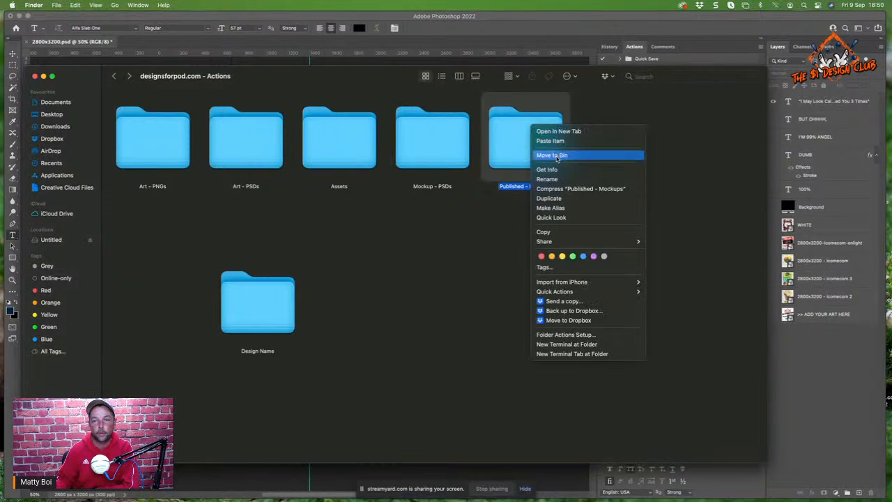
{"action": "left_click", "coordinate": [551, 232]}
{"action": "left_click", "coordinate": [350, 298]}
{"action": "right_click", "coordinate": [350, 298]}
{"action": "left_click", "coordinate": [367, 311]}
{"action": "left_click_drag", "start_coordinate": [611, 139], "coordinate": [353, 301]}
{"action": "right_click", "coordinate": [354, 301]}
{"action": "left_click", "coordinate": [387, 315]}
{"action": "type", "text": "Design 2 name"}
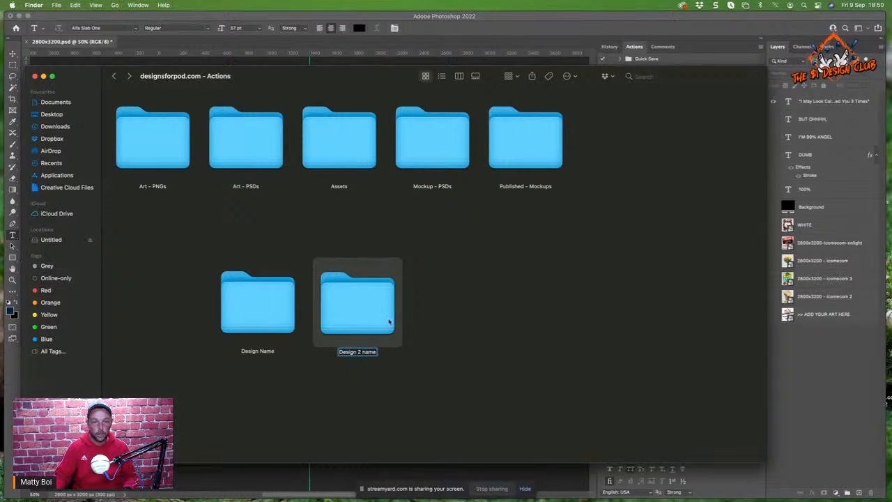
{"action": "left_click", "coordinate": [461, 326]}
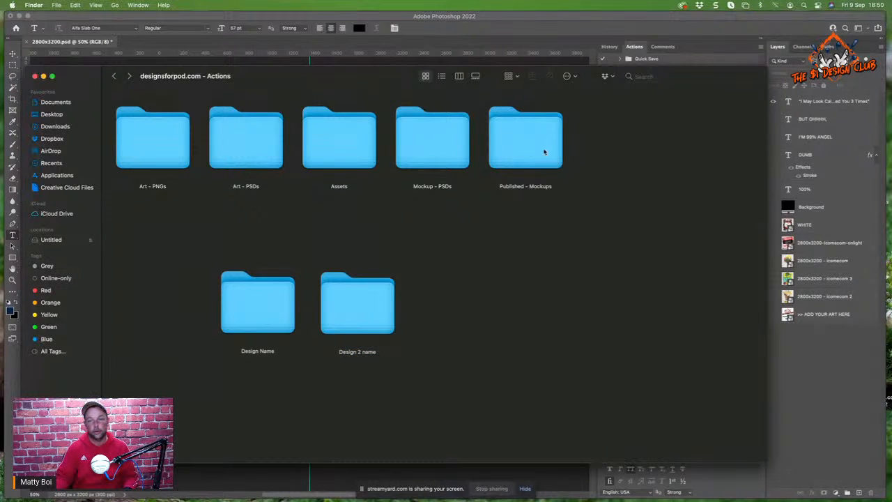
{"action": "left_click", "coordinate": [530, 149]}
{"action": "left_click", "coordinate": [476, 325]}
{"action": "left_click", "coordinate": [523, 160]}
{"action": "left_click", "coordinate": [453, 301]}
{"action": "left_click", "coordinate": [539, 160]}
{"action": "left_click", "coordinate": [476, 279]}
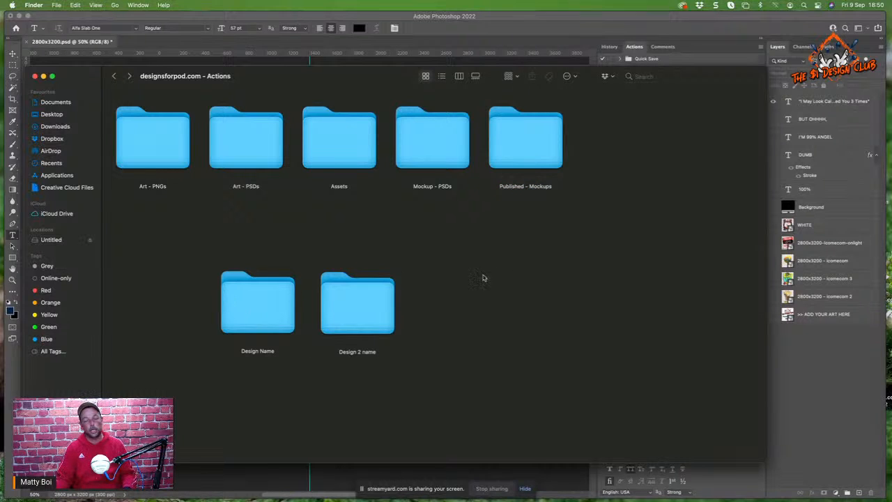
- Check the contents of the Design 2 name folder, including Art Work.png, and return to designsforpod.com - Actions
{"action": "double_click", "coordinate": [347, 307]}
{"action": "left_click", "coordinate": [325, 157]}
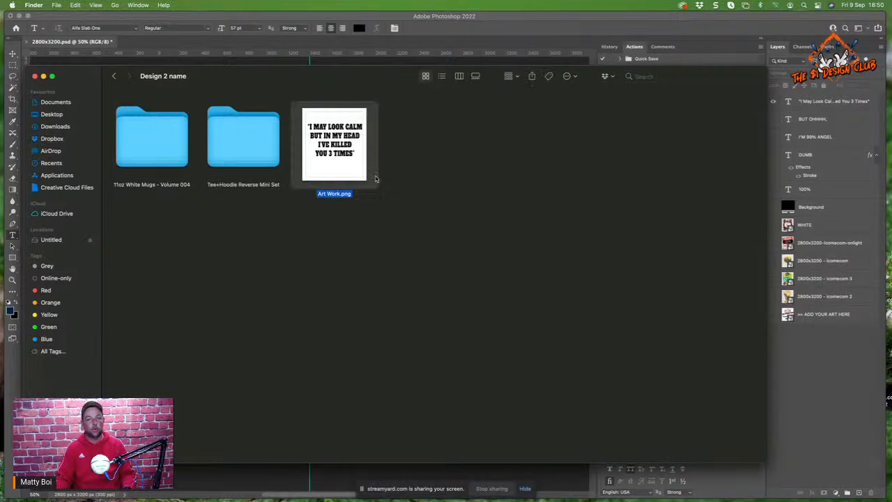
{"action": "left_click", "coordinate": [113, 76]}
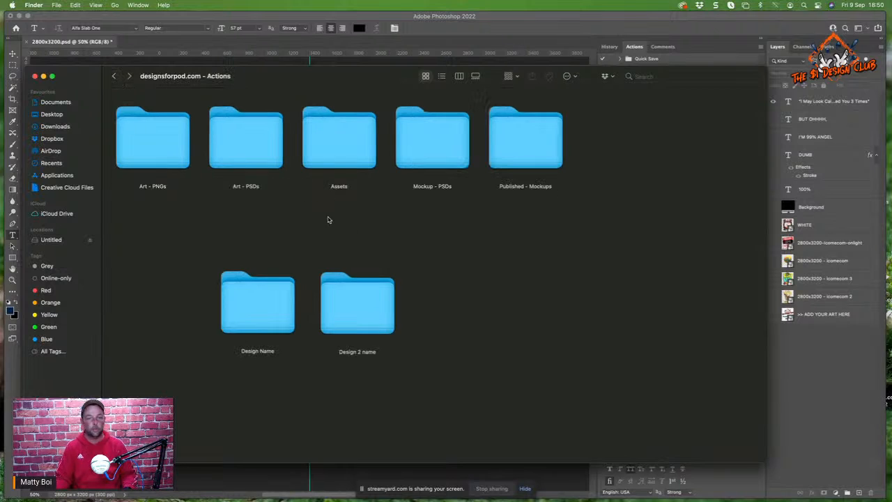
{"action": "double_click", "coordinate": [384, 321]}
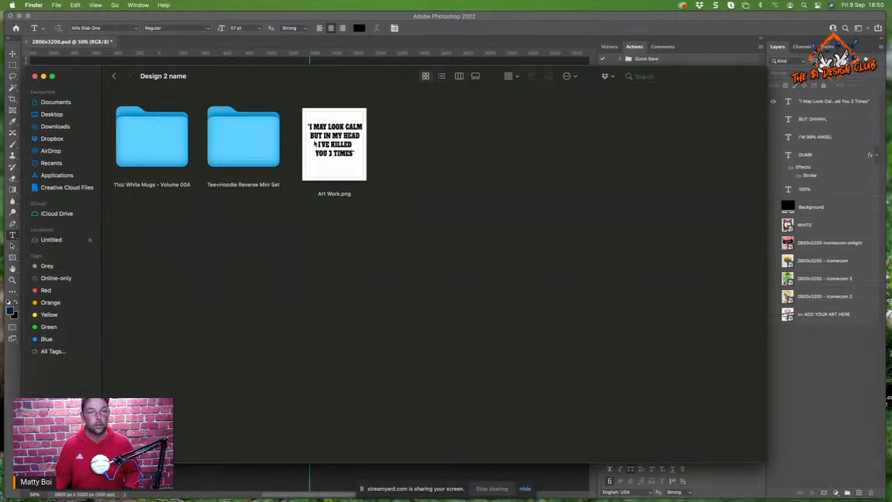
{"action": "left_click", "coordinate": [114, 76]}
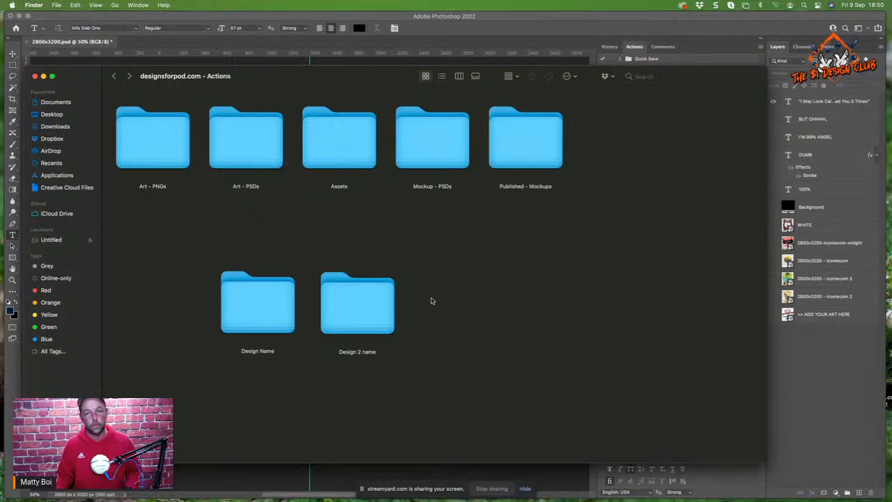
- Move the Design Name and Design 2 name folders to the bin
{"action": "left_click_drag", "start_coordinate": [431, 300], "coordinate": [269, 314]}
{"action": "right_click", "coordinate": [383, 286]}
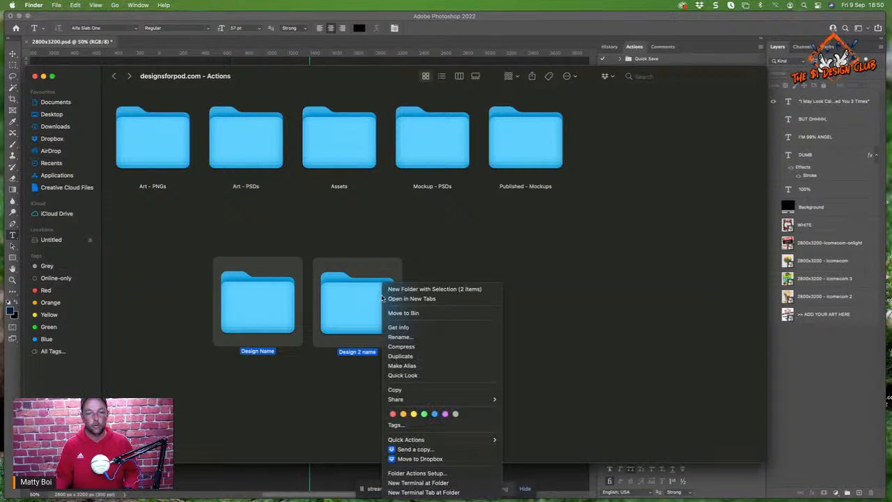
{"action": "left_click", "coordinate": [421, 318]}
{"action": "left_click_drag", "start_coordinate": [377, 82], "coordinate": [360, 47]}
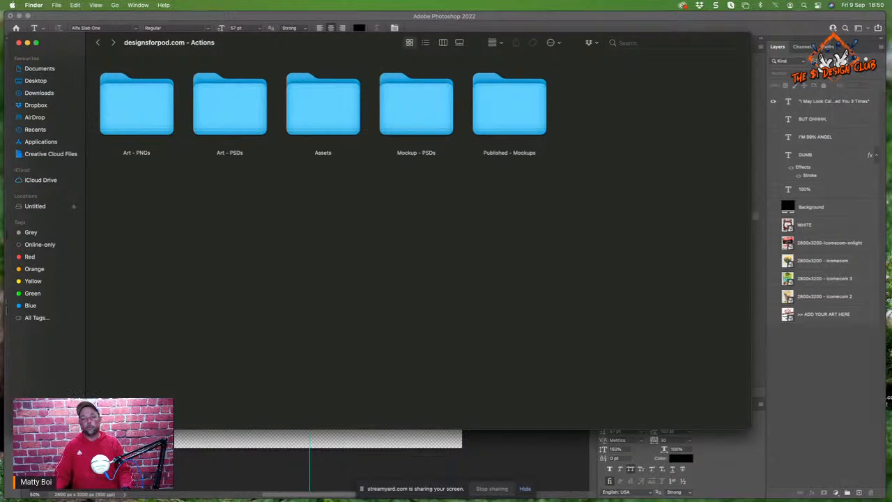
{"action": "left_click_drag", "start_coordinate": [373, 44], "coordinate": [363, 90]}
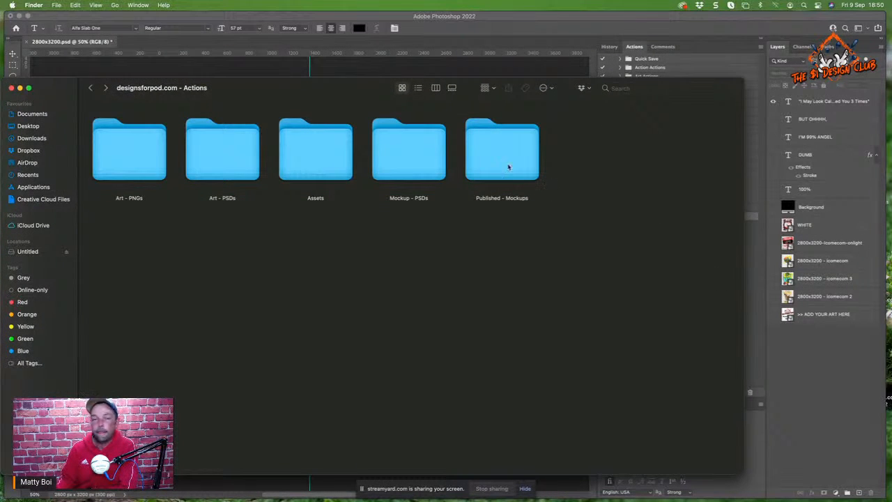
{"action": "left_click_drag", "start_coordinate": [310, 102], "coordinate": [330, 71]}
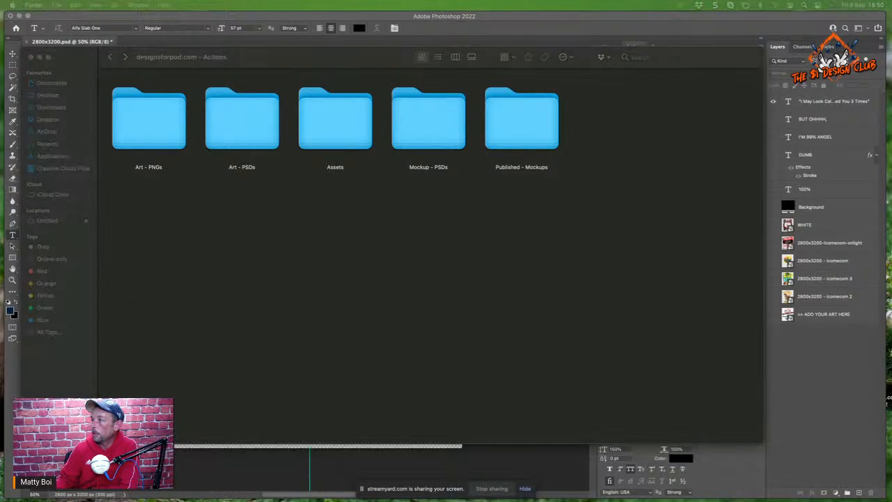
- Bring up the browser window with the Mockupsforpod Etsy shop, view its page and close it
{"action": "left_click_drag", "start_coordinate": [891, 78], "coordinate": [616, 32]}
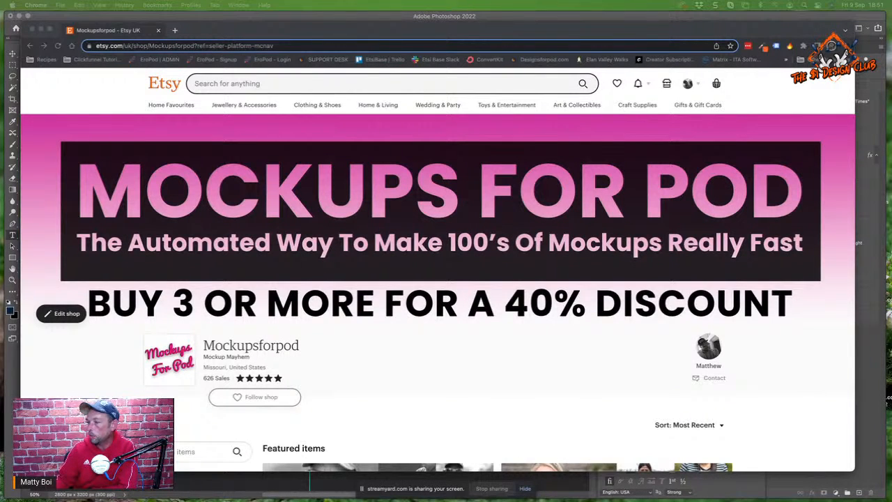
{"action": "left_click", "coordinate": [33, 29]}
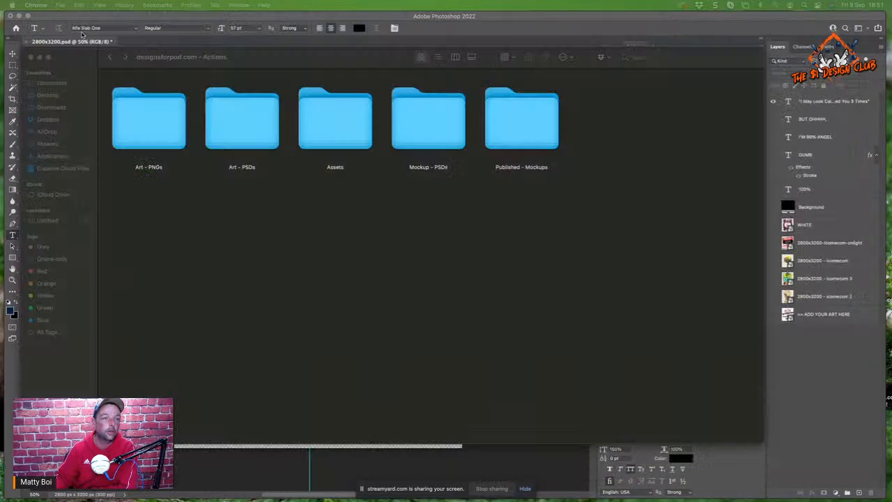
{"action": "left_click_drag", "start_coordinate": [360, 59], "coordinate": [366, 91]}
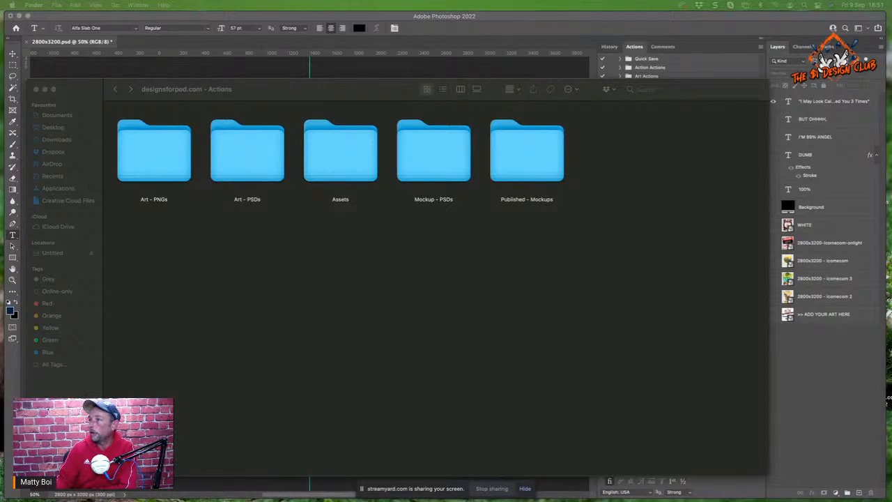
- Switch to Chrome with the DesignsForPOD Download Area and review the PC and Mac installs listed under All Action Sets
{"action": "left_click_drag", "start_coordinate": [891, 202], "coordinate": [311, 37]}
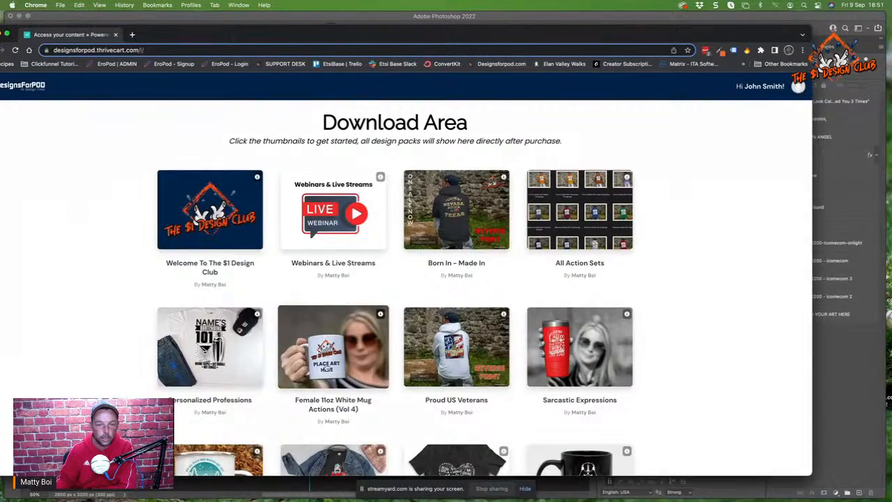
{"action": "left_click", "coordinate": [575, 211]}
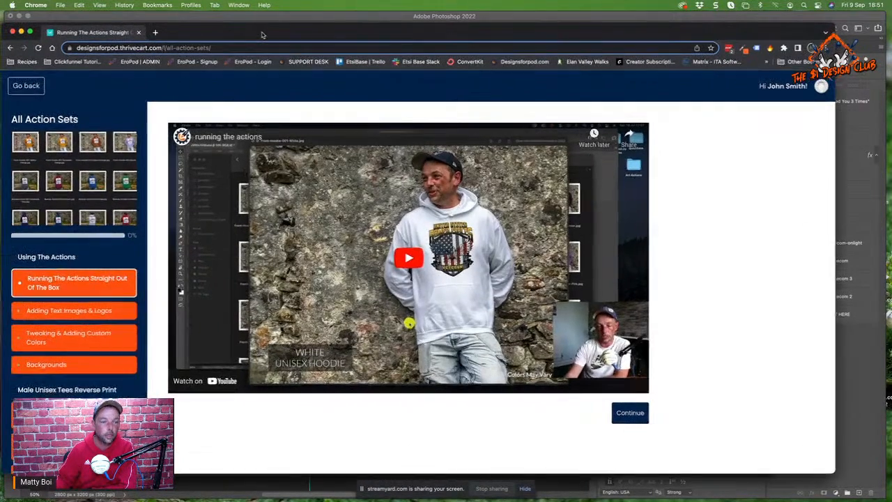
{"action": "scroll", "coordinate": [68, 306], "scroll_direction": "down", "scroll_amount": 2}
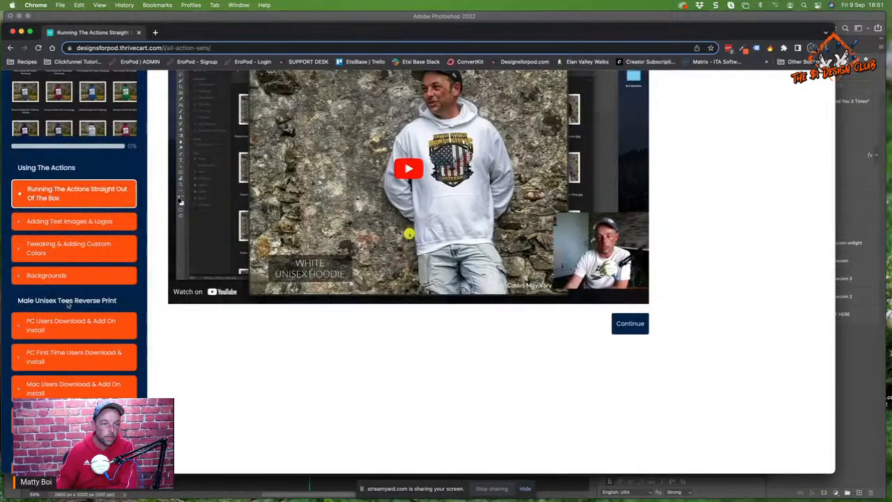
{"action": "scroll", "coordinate": [46, 311], "scroll_direction": "down", "scroll_amount": 4}
{"action": "scroll", "coordinate": [46, 328], "scroll_direction": "down", "scroll_amount": 7}
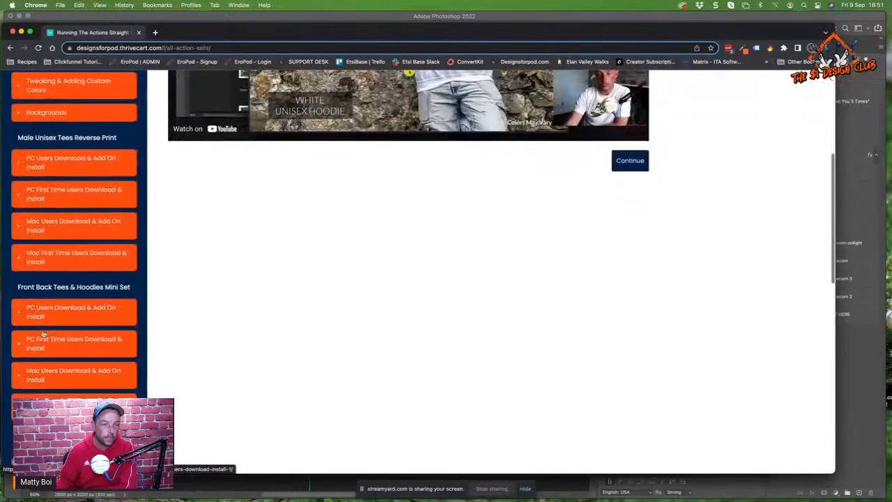
{"action": "scroll", "coordinate": [75, 375], "scroll_direction": "down", "scroll_amount": 5}
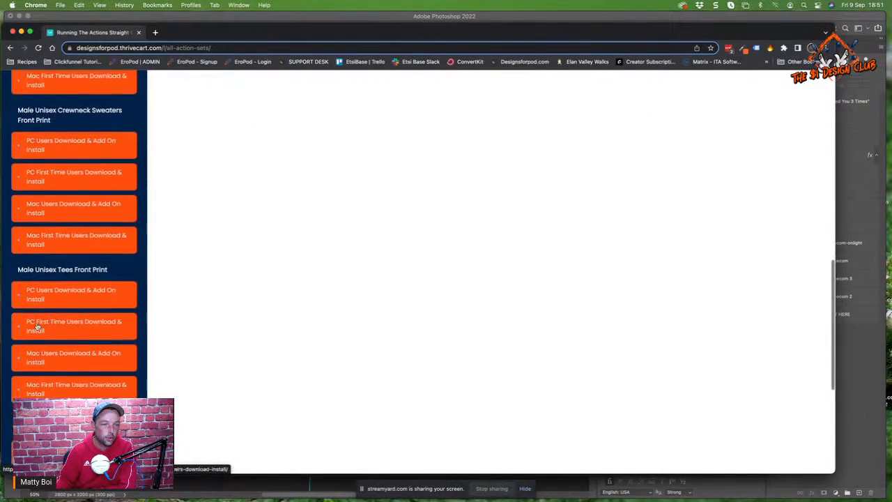
{"action": "scroll", "coordinate": [62, 317], "scroll_direction": "down", "scroll_amount": 2}
{"action": "scroll", "coordinate": [61, 317], "scroll_direction": "down", "scroll_amount": 3}
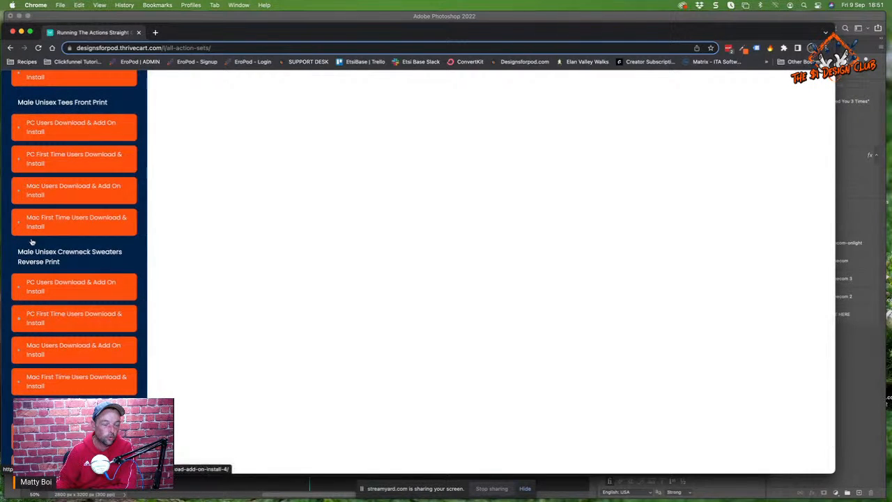
{"action": "scroll", "coordinate": [59, 259], "scroll_direction": "down", "scroll_amount": 3}
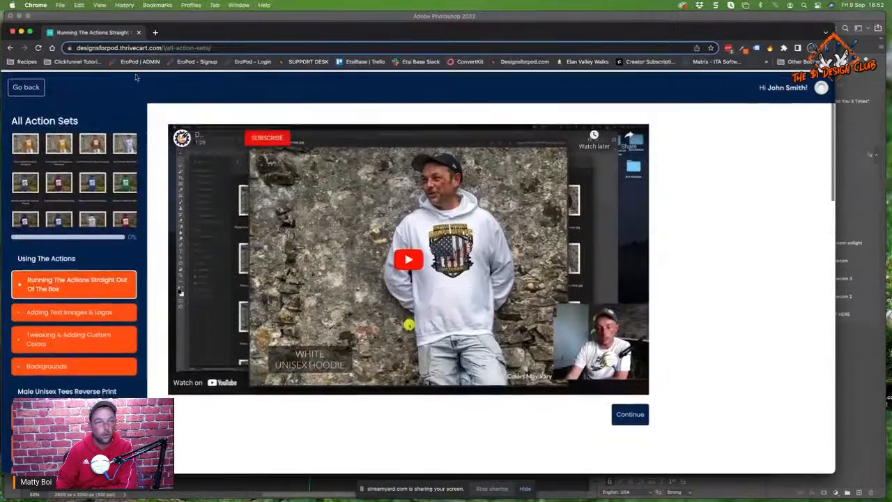
- Return to the Download Area, browse its design packs, move the browser aside and switch back to Photoshop
{"action": "left_click", "coordinate": [16, 87]}
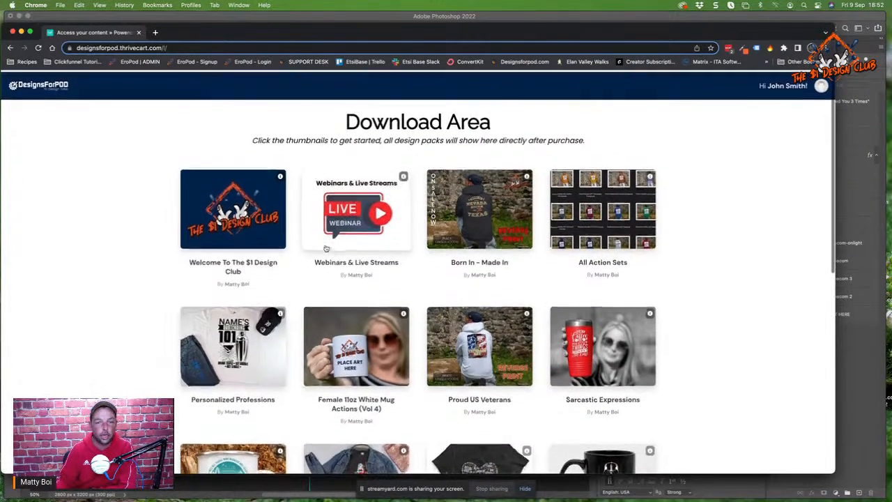
{"action": "scroll", "coordinate": [81, 197], "scroll_direction": "down", "scroll_amount": 1}
{"action": "scroll", "coordinate": [683, 325], "scroll_direction": "down", "scroll_amount": 1}
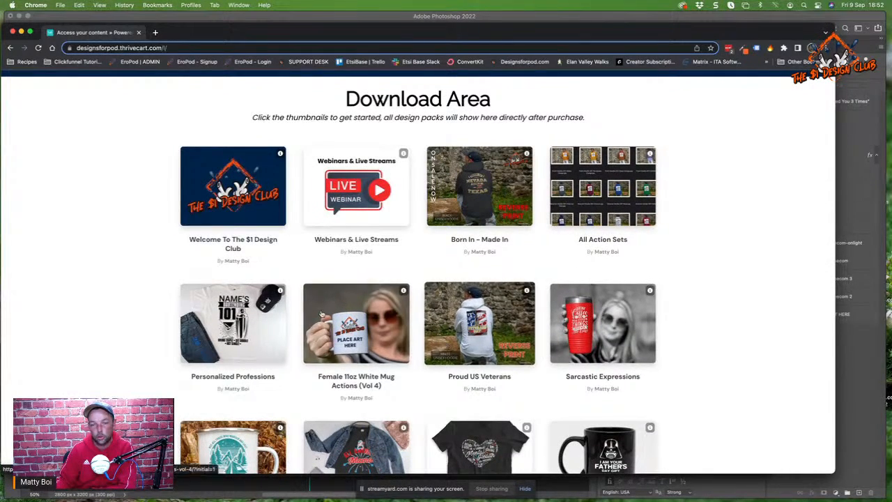
{"action": "left_click_drag", "start_coordinate": [200, 31], "coordinate": [891, 84]}
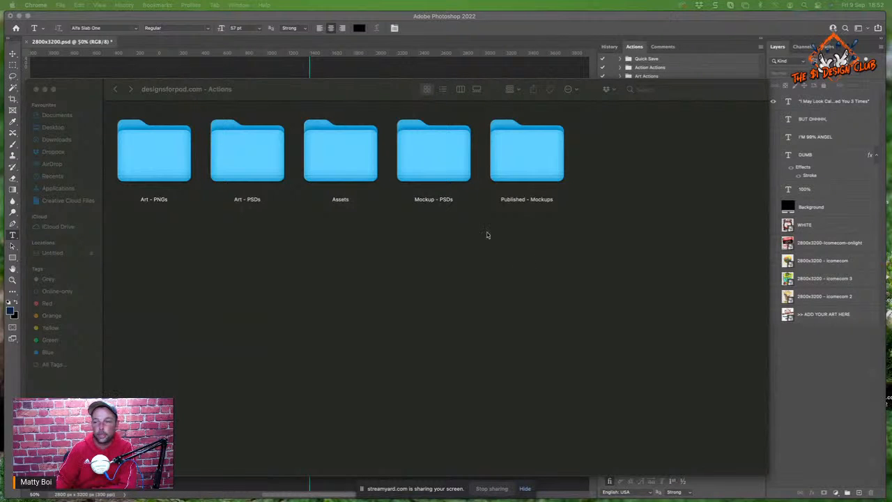
{"action": "left_click", "coordinate": [817, 398]}
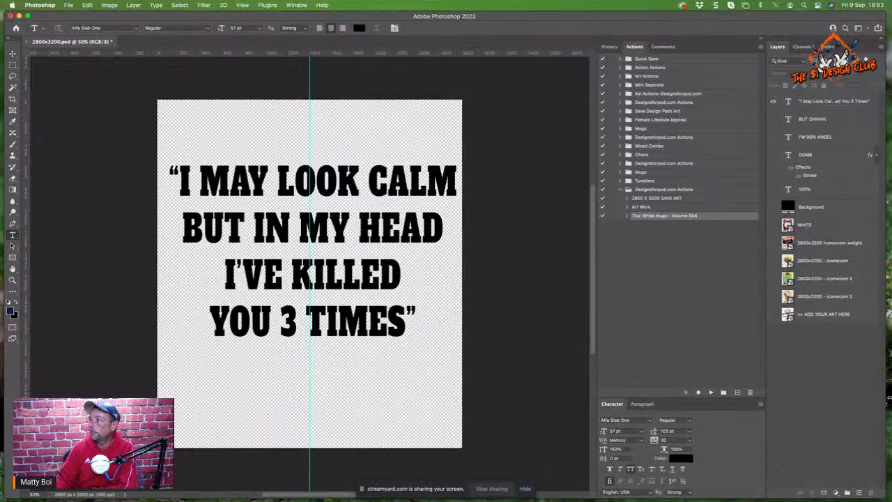